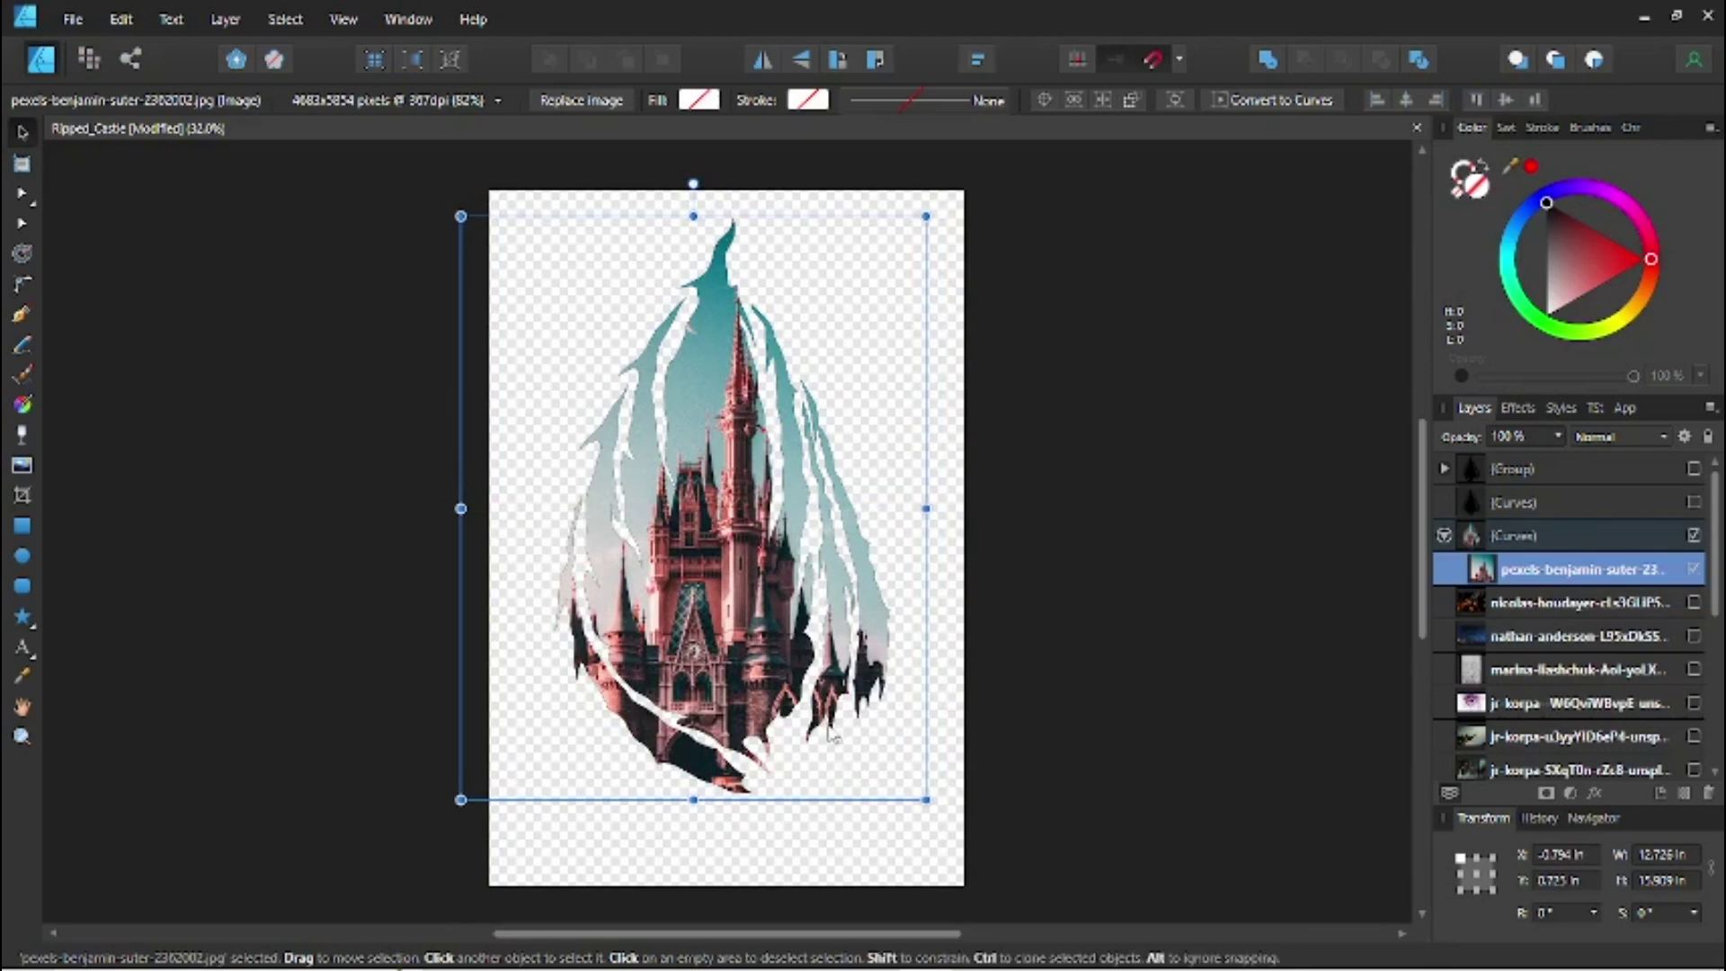
# Show the austin-schmid mountain photo and clip it inside the ripped Curves shape.
pyautogui.scroll(-2, 1671, 629)
pyautogui.click(1693, 668)
pyautogui.click(1692, 670)
pyautogui.scroll(-3, 1690, 674)
pyautogui.click(1694, 704)
pyautogui.moveTo(1652, 705); pyautogui.dragTo(1589, 540)
# Resize and position the mountain photo so the ridge fills the lower part of the ripped shape.
pyautogui.moveTo(727, 596); pyautogui.dragTo(742, 728)
pyautogui.moveTo(907, 558); pyautogui.dragTo(1032, 473)
pyautogui.moveTo(947, 597); pyautogui.dragTo(870, 624)
pyautogui.moveTo(954, 500); pyautogui.dragTo(1098, 406)
pyautogui.moveTo(899, 539); pyautogui.dragTo(842, 527)
# Hide the castle photo and, in the Pixel Persona, erase the sky above the mountain ridge.
pyautogui.moveTo(1534, 586)
pyautogui.mouseDown()
pyautogui.moveTo(1528, 620)
pyautogui.moveTo(1521, 575)
pyautogui.mouseUp()
pyautogui.click(1677, 572)
pyautogui.click(1677, 604)
pyautogui.click(88, 60)
pyautogui.press('e')
pyautogui.moveTo(575, 355)
pyautogui.mouseDown()
pyautogui.moveTo(791, 422)
pyautogui.moveTo(662, 558)
pyautogui.moveTo(876, 496)
pyautogui.mouseUp()
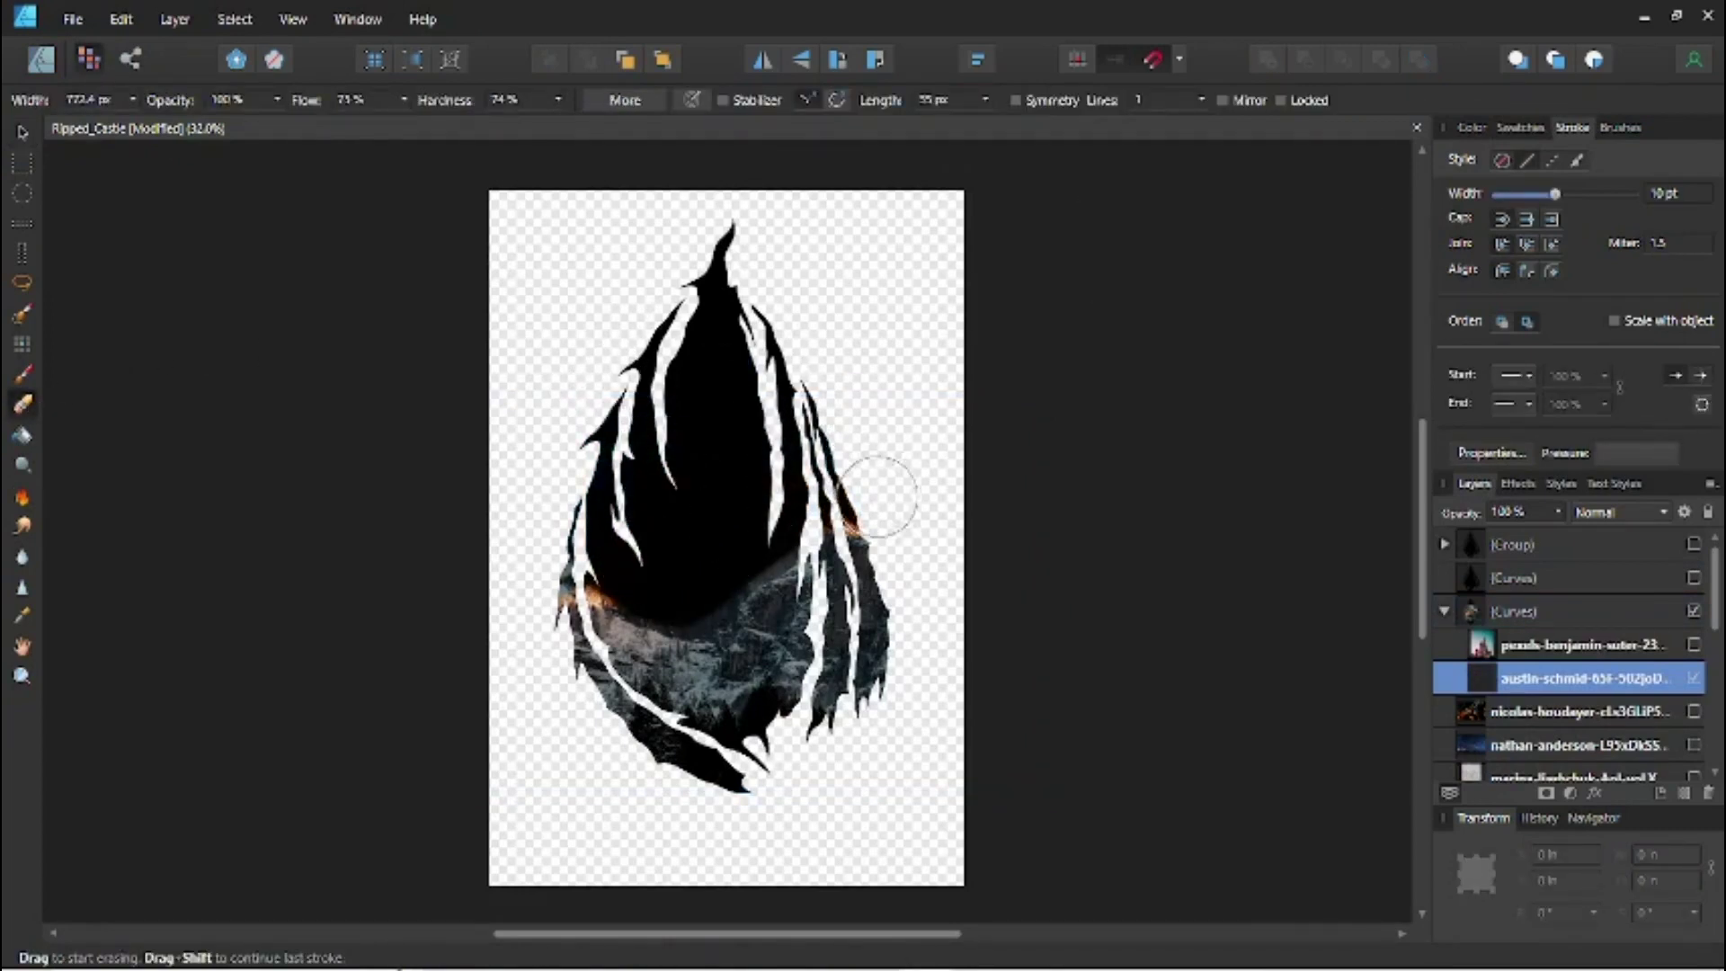
# Choose a soft round brush from the Basic brush category for erasing.
pyautogui.click(1619, 127)
pyautogui.click(1568, 156)
pyautogui.click(1521, 311)
pyautogui.scroll(-1, 1716, 266)
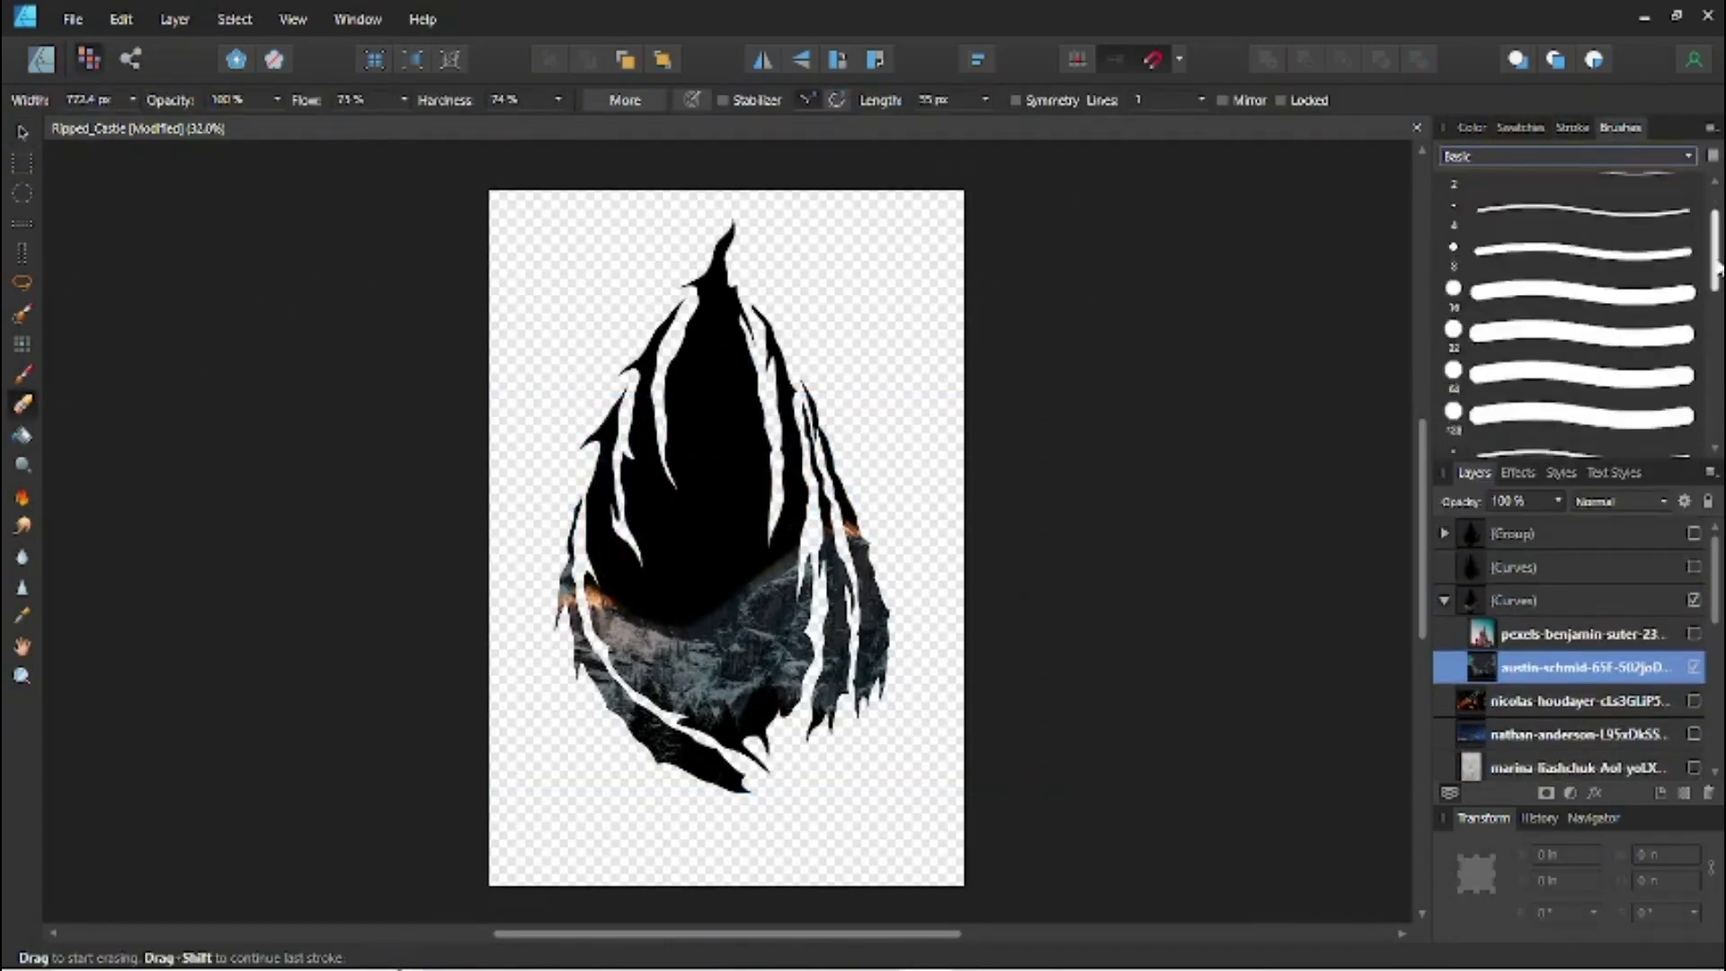
pyautogui.scroll(-2, 1716, 265)
pyautogui.click(1506, 267)
# Erase the leftover sky along the mountain ridge with the soft Erase Brush.
pyautogui.press('z')
pyautogui.moveTo(527, 501); pyautogui.dragTo(737, 544)
pyautogui.click(22, 404)
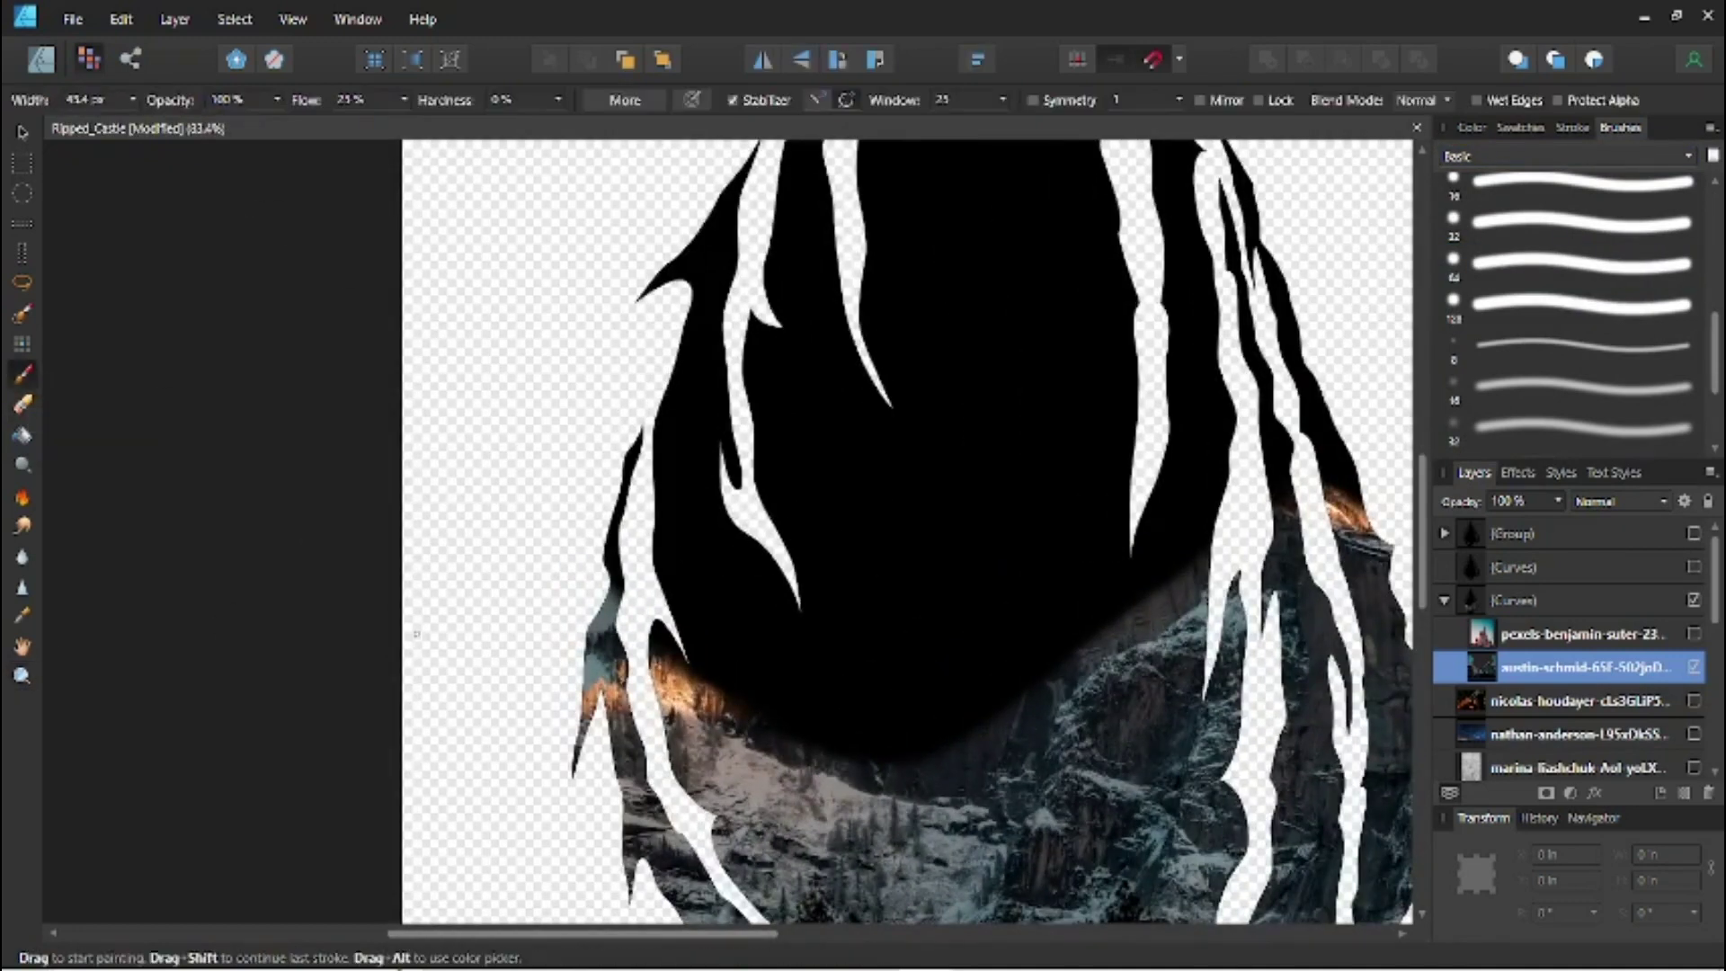
pyautogui.hscroll(5, 397, 494)
pyautogui.moveTo(180, 576)
pyautogui.mouseDown()
pyautogui.moveTo(282, 565)
pyautogui.moveTo(451, 656)
pyautogui.moveTo(548, 673)
pyautogui.moveTo(749, 498)
pyautogui.moveTo(611, 643)
pyautogui.moveTo(515, 590)
pyautogui.moveTo(804, 496)
pyautogui.moveTo(821, 401)
pyautogui.moveTo(925, 402)
pyautogui.mouseUp()
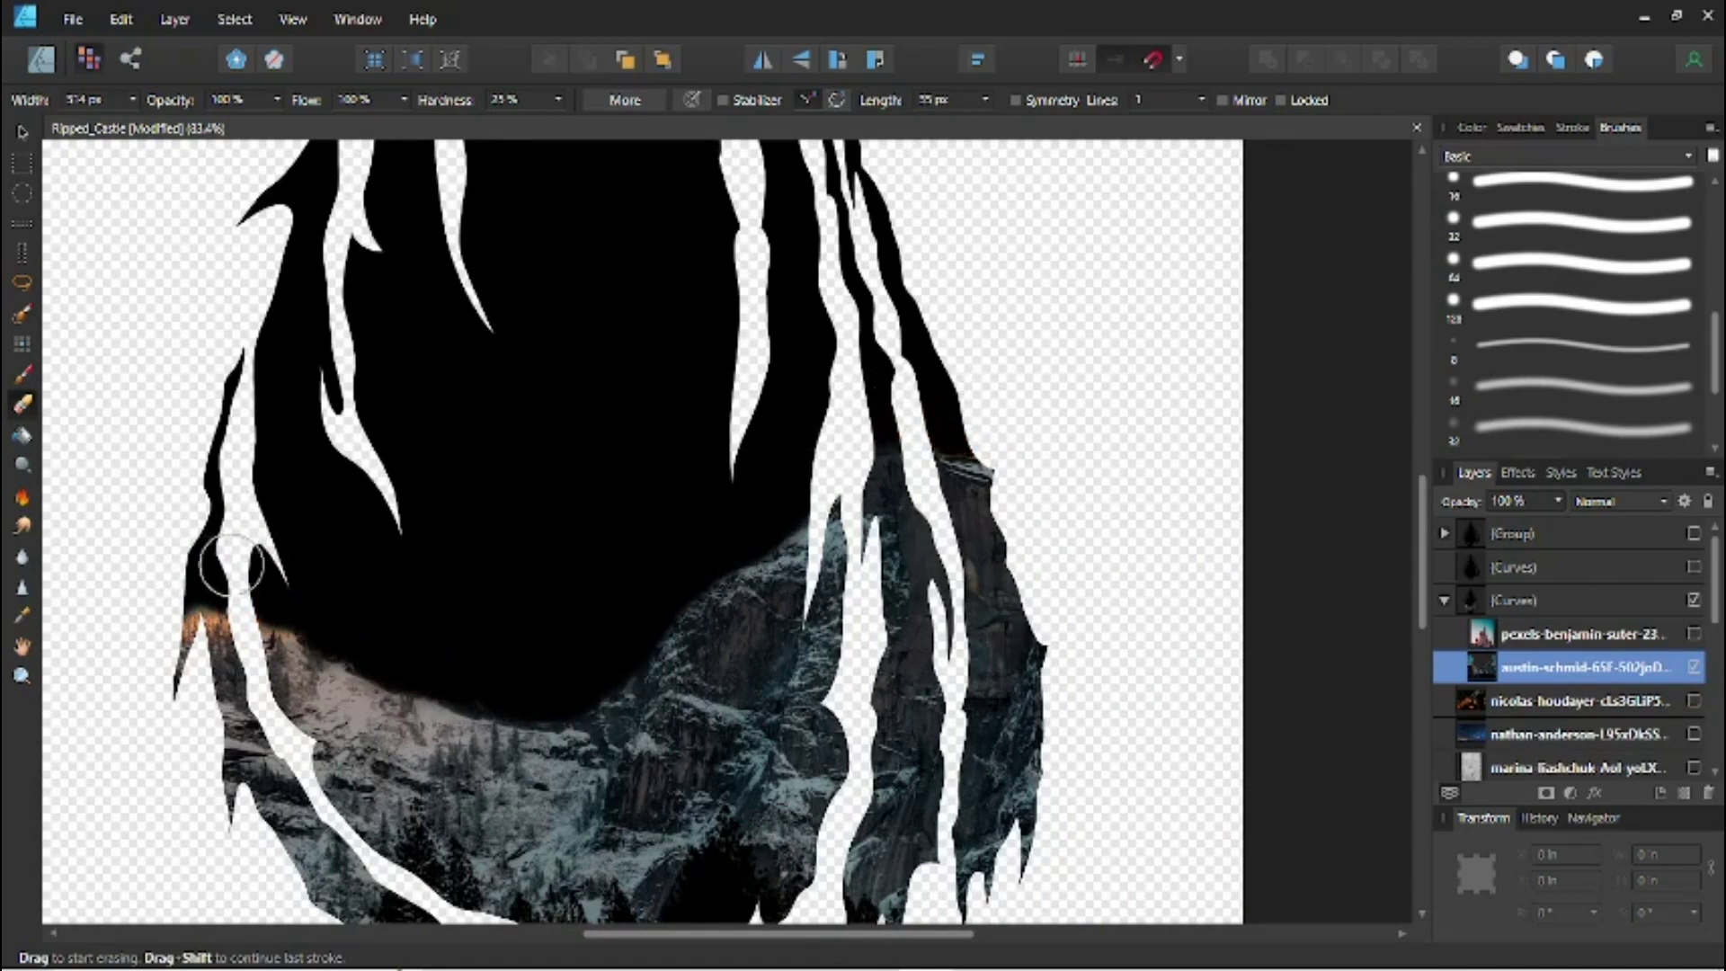
# Stack the mountain layer above the castle photo, and scale down and position the castle behind the ridge.
pyautogui.press('v')
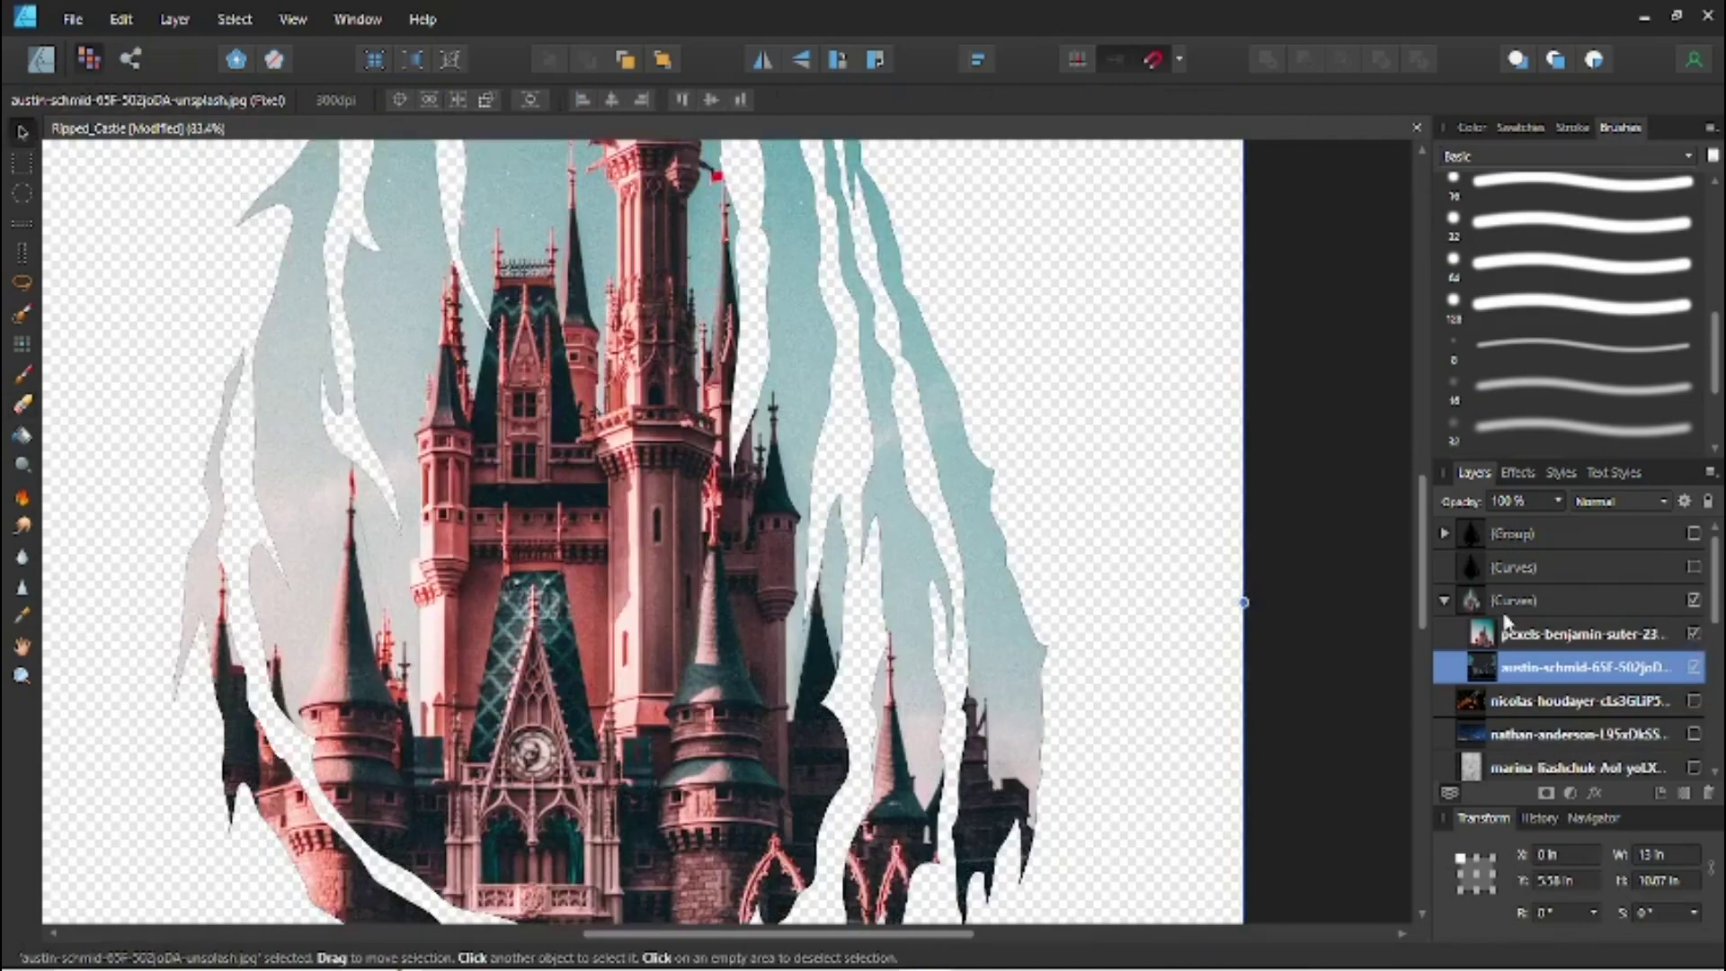
pyautogui.moveTo(1504, 667); pyautogui.dragTo(1504, 620)
pyautogui.click(1528, 667)
pyautogui.moveTo(1102, 760); pyautogui.dragTo(1179, 332)
pyautogui.moveTo(834, 317); pyautogui.dragTo(1006, 884)
pyautogui.moveTo(795, 641); pyautogui.dragTo(1035, 796)
pyautogui.moveTo(416, 862); pyautogui.dragTo(650, 569)
pyautogui.moveTo(862, 470); pyautogui.dragTo(744, 772)
pyautogui.click(1316, 732)
pyautogui.moveTo(1227, 728); pyautogui.dragTo(1254, 689)
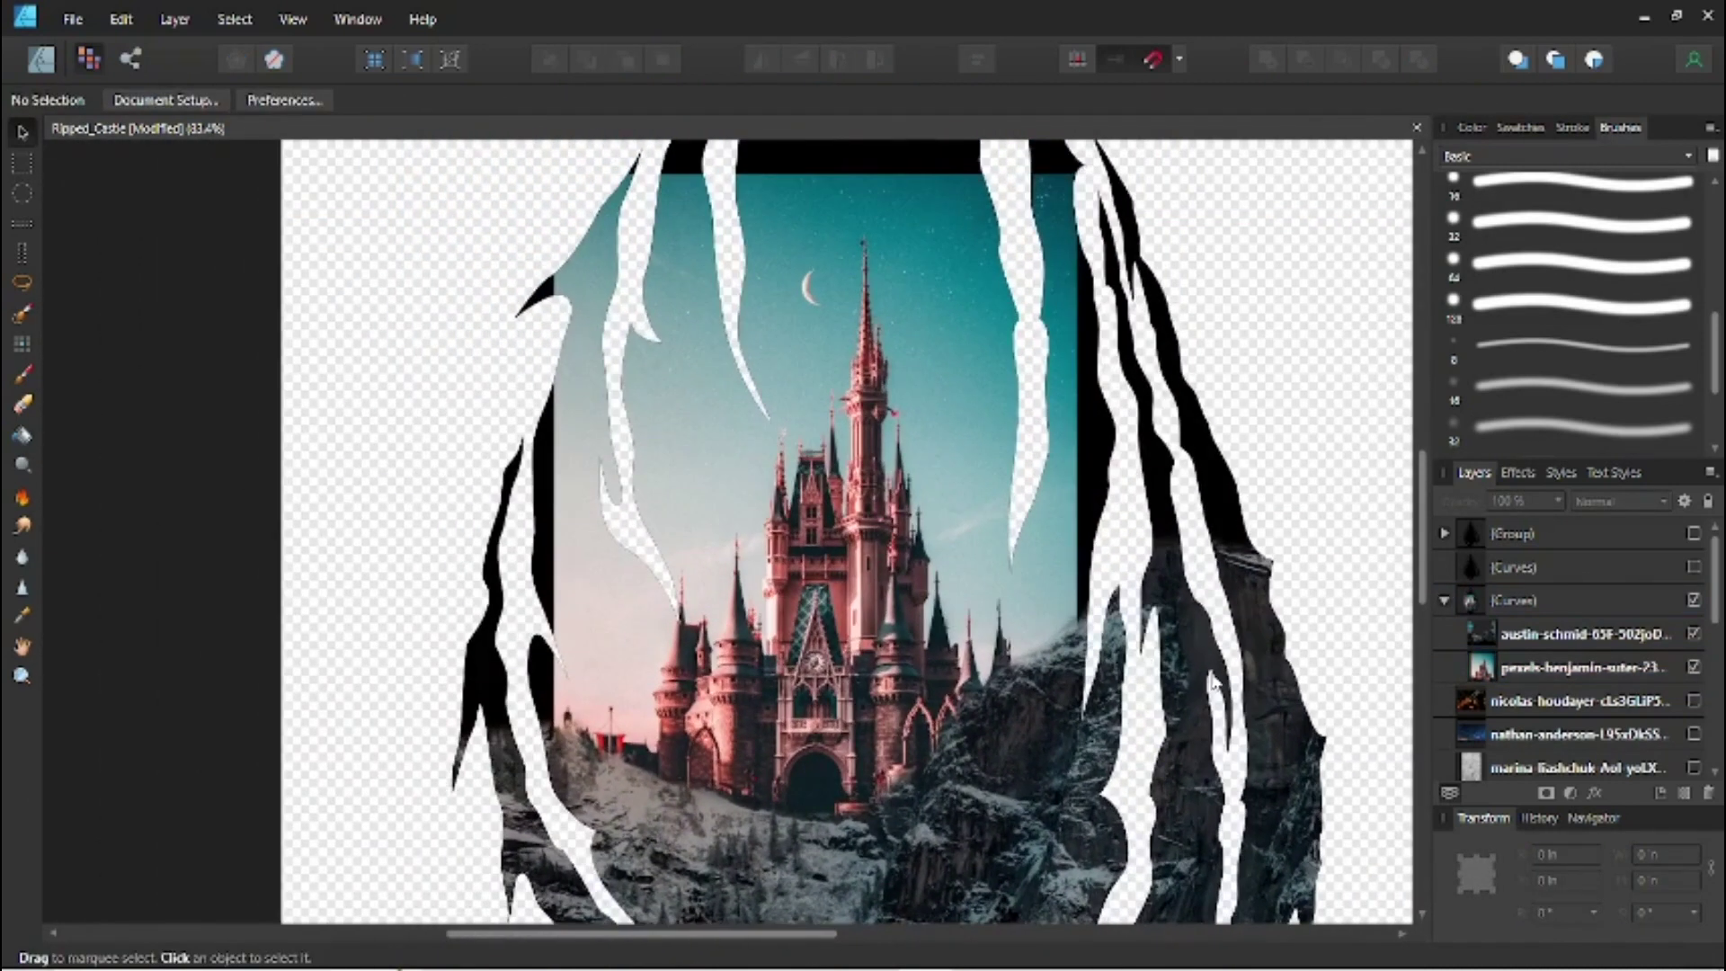
# Erase the sky around the castle on its photo layer, using smaller brush sizes near the spires.
pyautogui.click(1573, 666)
pyautogui.press('e')
pyautogui.click(580, 283)
pyautogui.moveTo(652, 184)
pyautogui.mouseDown()
pyautogui.moveTo(565, 468)
pyautogui.moveTo(617, 395)
pyautogui.moveTo(683, 222)
pyautogui.moveTo(997, 177)
pyautogui.moveTo(1066, 437)
pyautogui.moveTo(1016, 527)
pyautogui.moveTo(927, 335)
pyautogui.moveTo(1004, 208)
pyautogui.moveTo(1038, 424)
pyautogui.moveTo(900, 209)
pyautogui.moveTo(798, 197)
pyautogui.moveTo(827, 279)
pyautogui.moveTo(784, 316)
pyautogui.moveTo(733, 455)
pyautogui.moveTo(652, 538)
pyautogui.moveTo(557, 543)
pyautogui.moveTo(586, 546)
pyautogui.moveTo(530, 727)
pyautogui.moveTo(716, 553)
pyautogui.moveTo(624, 662)
pyautogui.moveTo(637, 723)
pyautogui.moveTo(614, 680)
pyautogui.moveTo(590, 711)
pyautogui.moveTo(628, 708)
pyautogui.moveTo(637, 735)
pyautogui.moveTo(636, 706)
pyautogui.moveTo(648, 732)
pyautogui.moveTo(688, 532)
pyautogui.mouseUp()
pyautogui.press('[')
pyautogui.press('[')
pyautogui.press('[')
pyautogui.moveTo(712, 619)
pyautogui.mouseDown()
pyautogui.moveTo(721, 524)
pyautogui.moveTo(702, 578)
pyautogui.moveTo(731, 503)
pyautogui.moveTo(745, 565)
pyautogui.mouseUp()
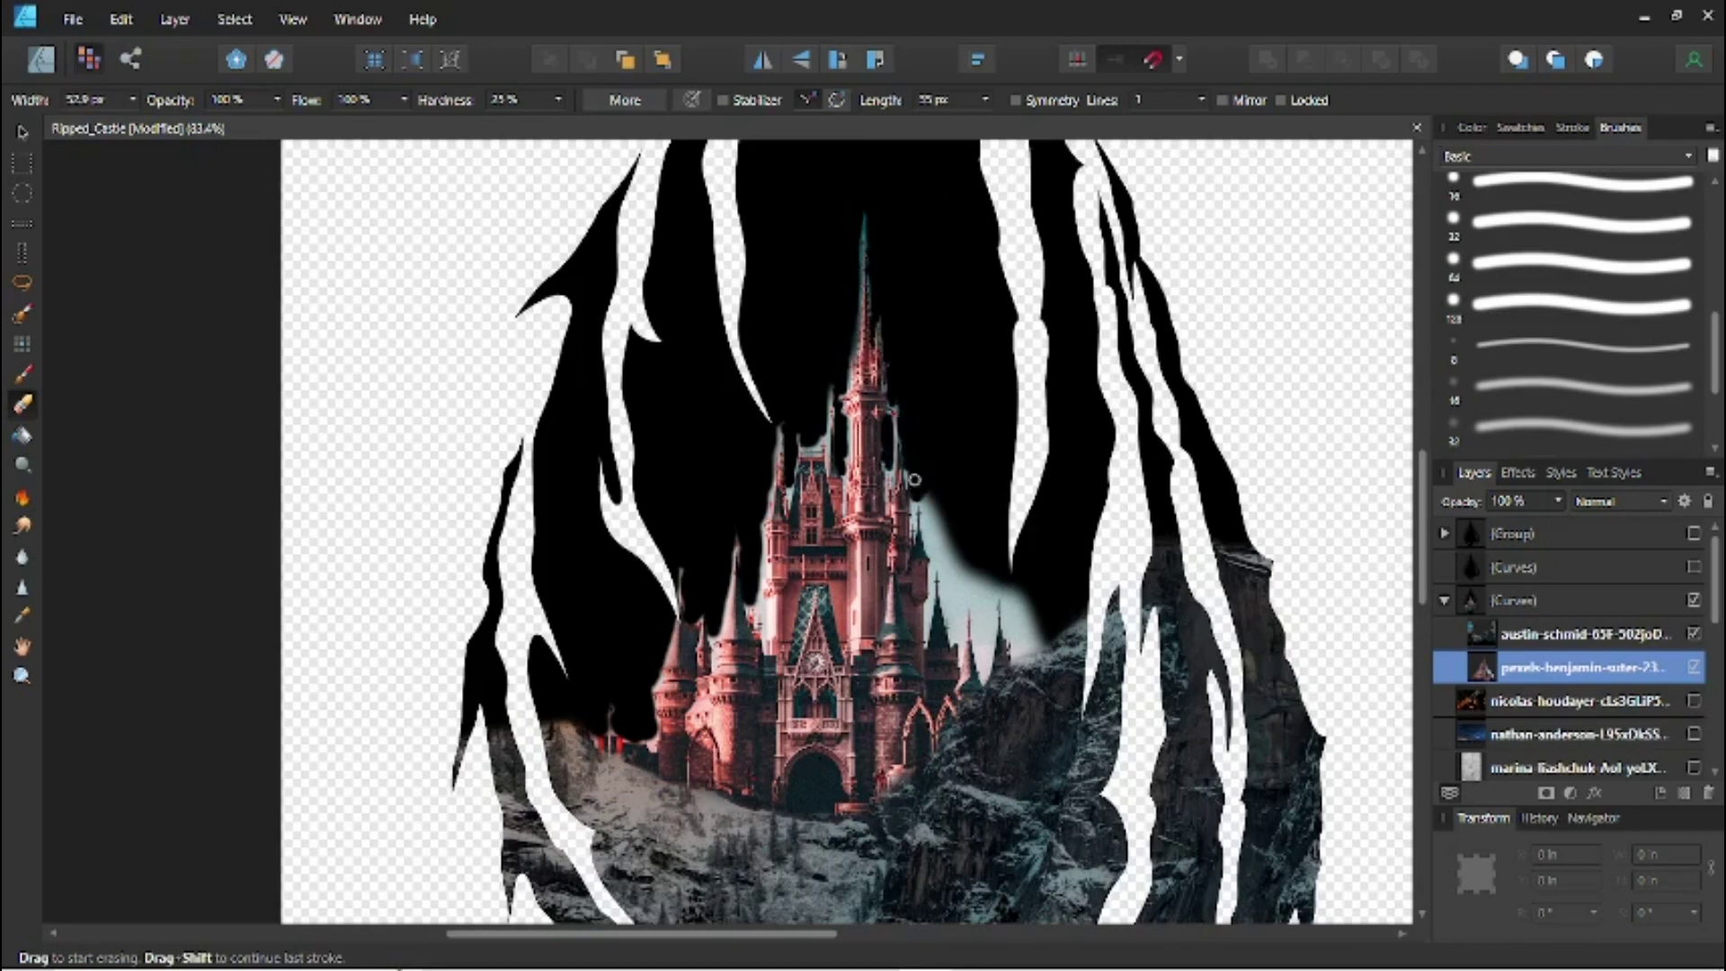
pyautogui.moveTo(933, 544); pyautogui.dragTo(966, 583)
pyautogui.press('[')
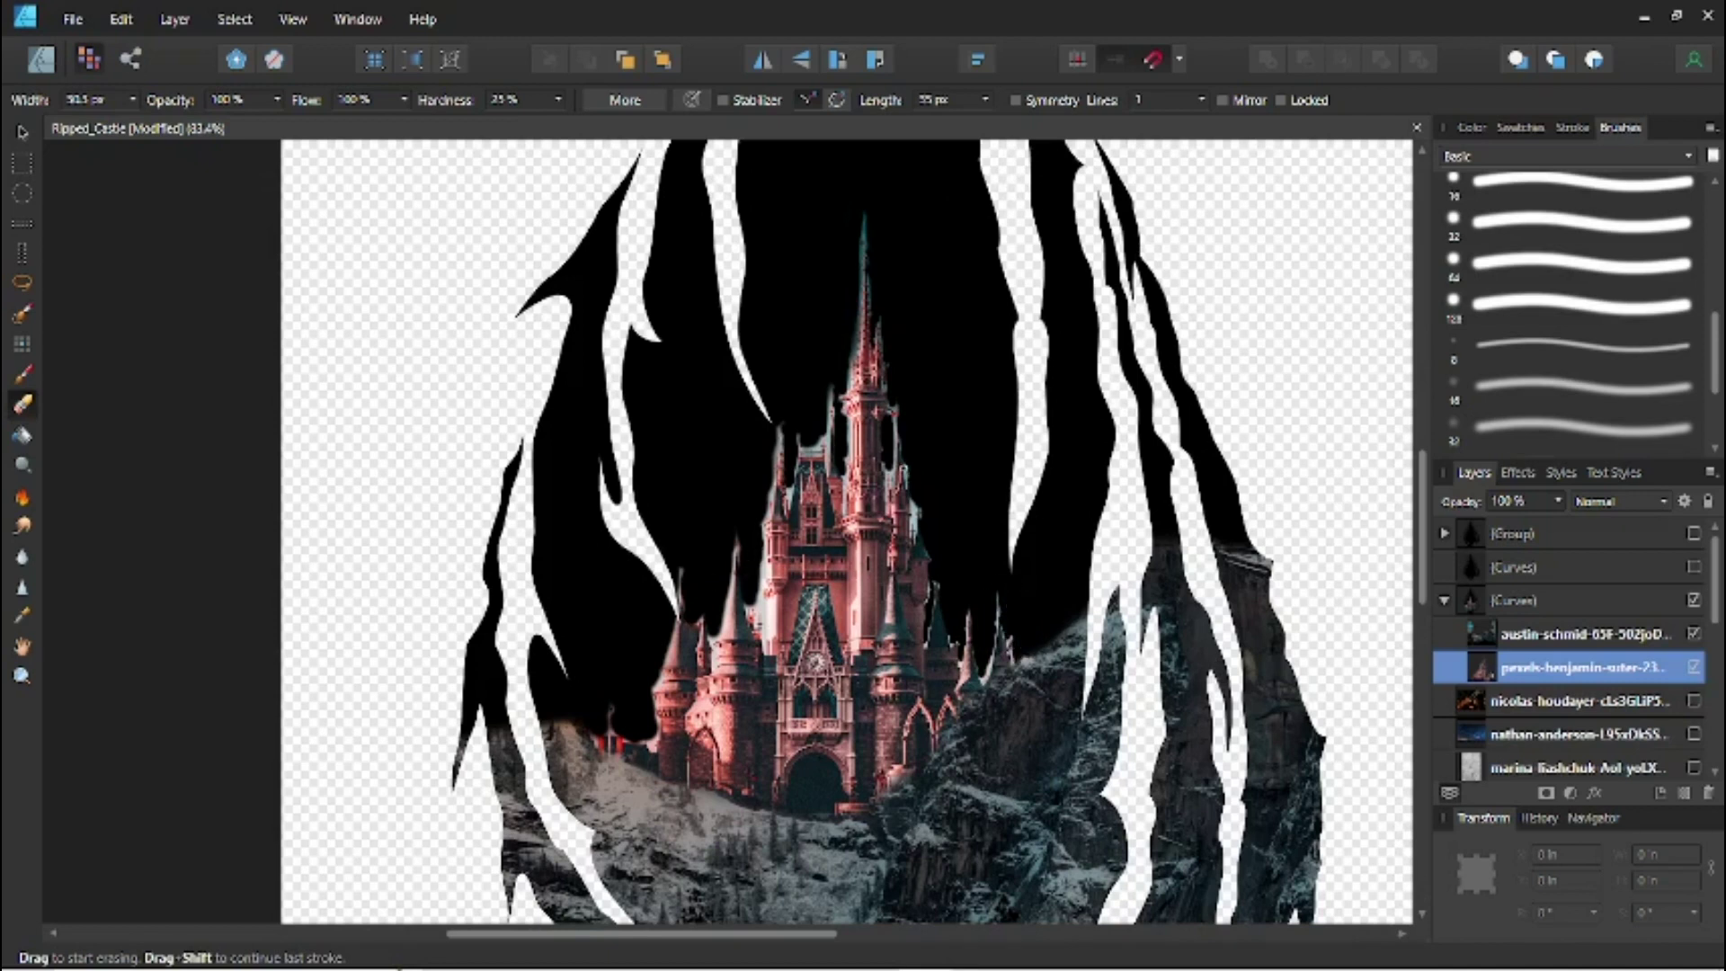
# Clip the nathan-anderson starry sky photo into the shape beneath the castle layer and move it up.
pyautogui.moveTo(1528, 733); pyautogui.dragTo(1527, 626)
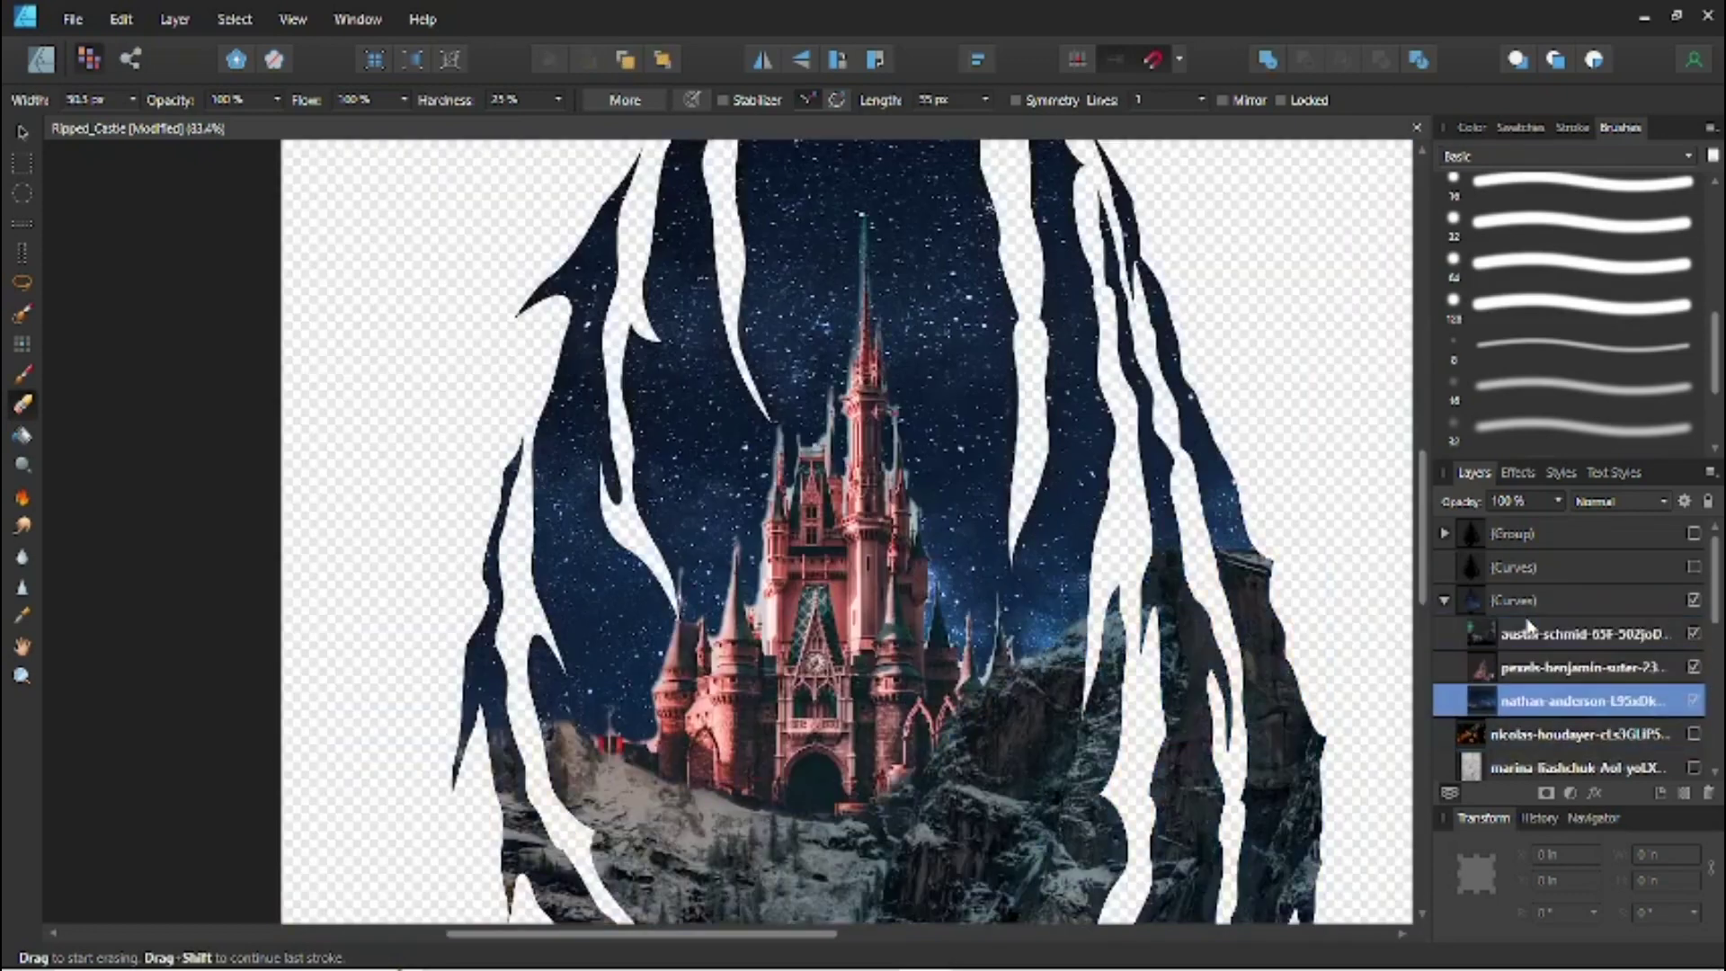
pyautogui.click(22, 675)
pyautogui.moveTo(683, 749); pyautogui.dragTo(805, 750)
pyautogui.moveTo(612, 609); pyautogui.dragTo(827, 551)
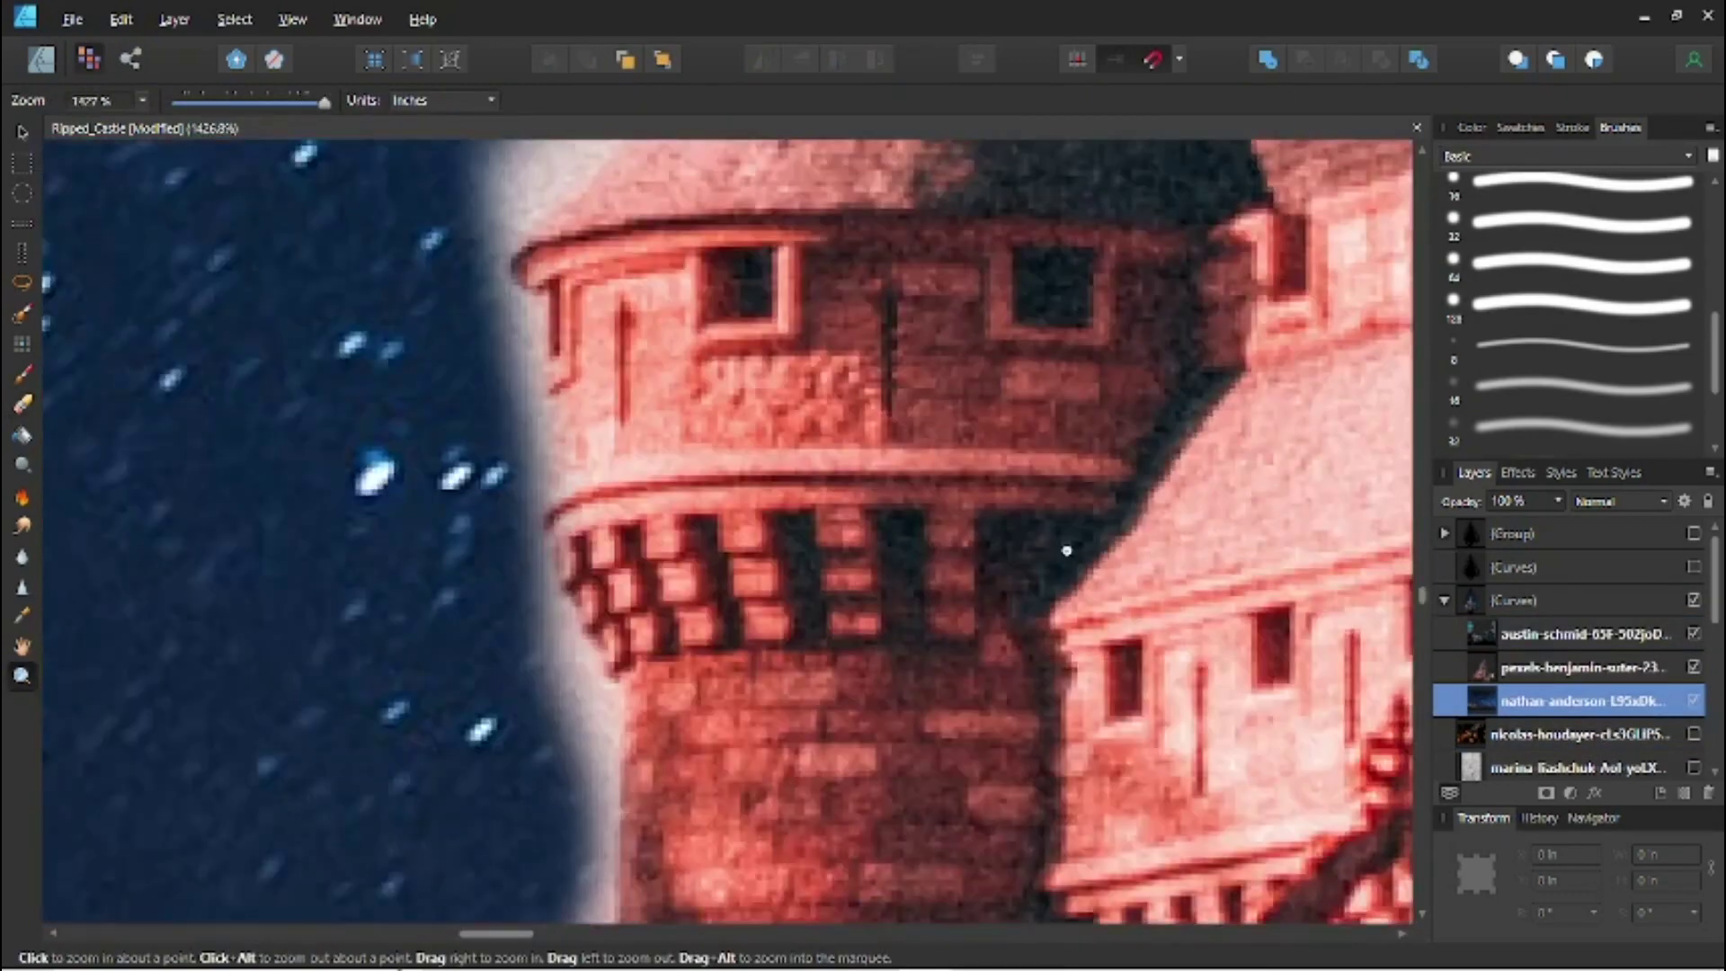
pyautogui.scroll(-10, 1066, 550)
pyautogui.press('v')
pyautogui.moveTo(764, 459); pyautogui.dragTo(758, 304)
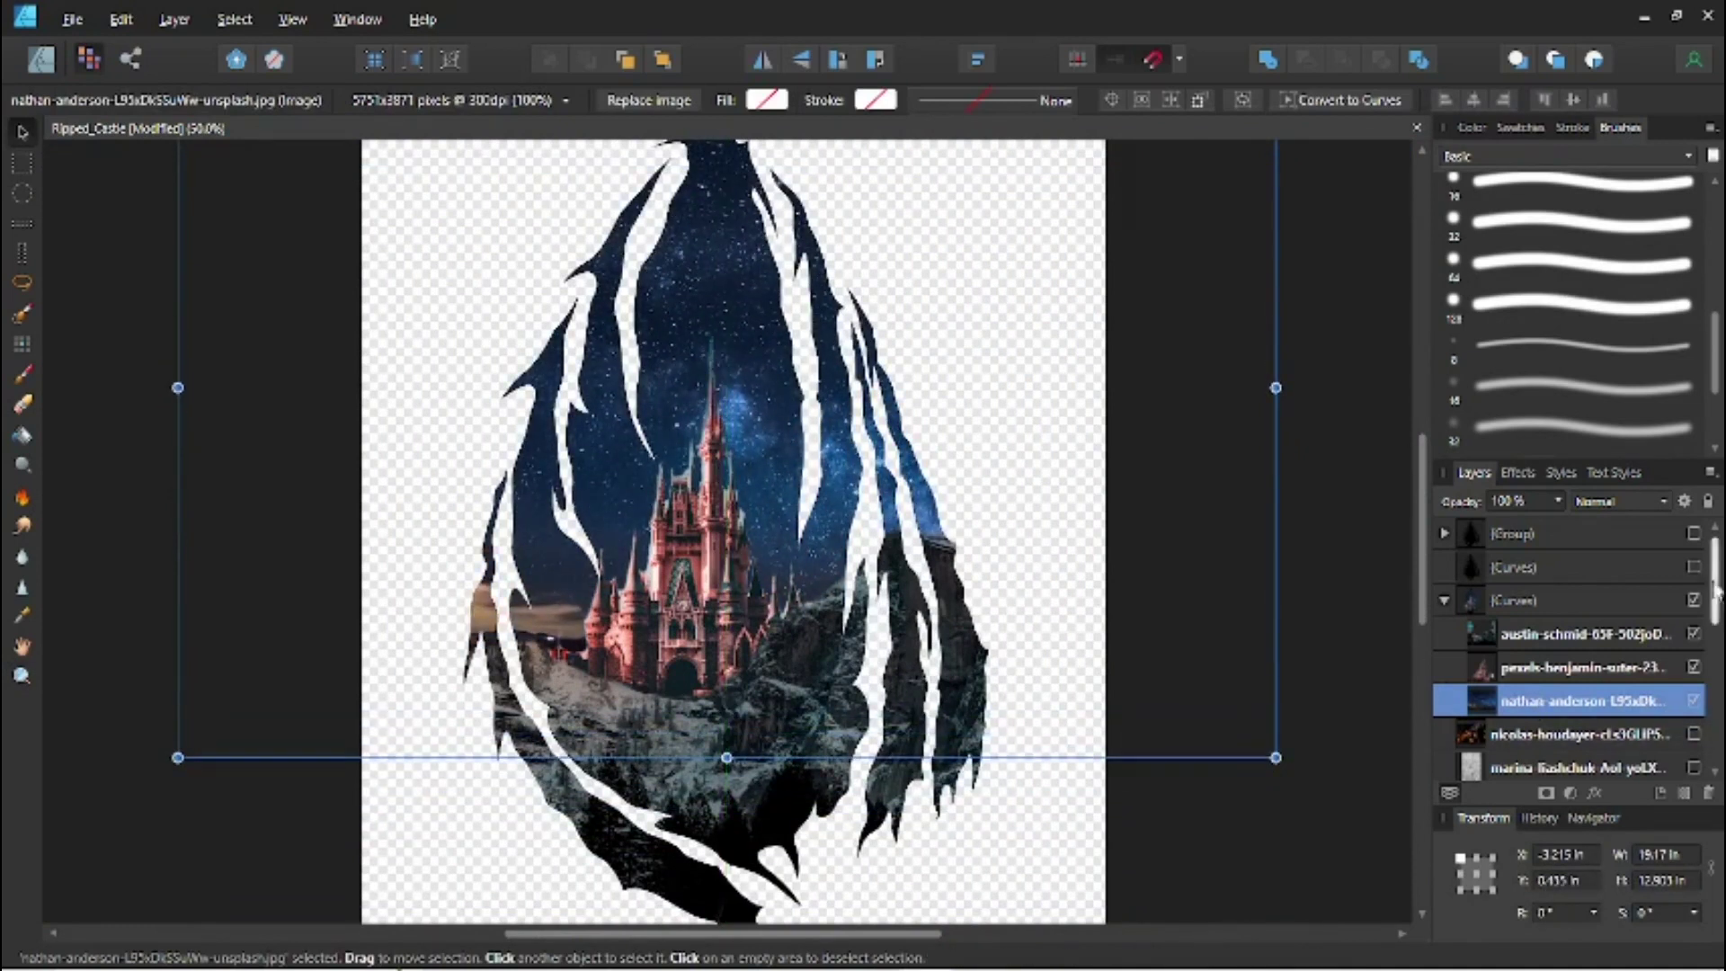
# Clip the johannes-plenio sky photo into the shape and send it beneath the nathan-anderson layer.
pyautogui.moveTo(1715, 590); pyautogui.dragTo(1713, 654)
pyautogui.click(1693, 700)
pyautogui.click(1694, 700)
pyautogui.scroll(-2, 1694, 764)
pyautogui.click(1694, 700)
pyautogui.moveTo(1629, 700); pyautogui.dragTo(1539, 592)
pyautogui.hotkey('ctrl', '[')
pyautogui.hotkey('ctrl', '[')
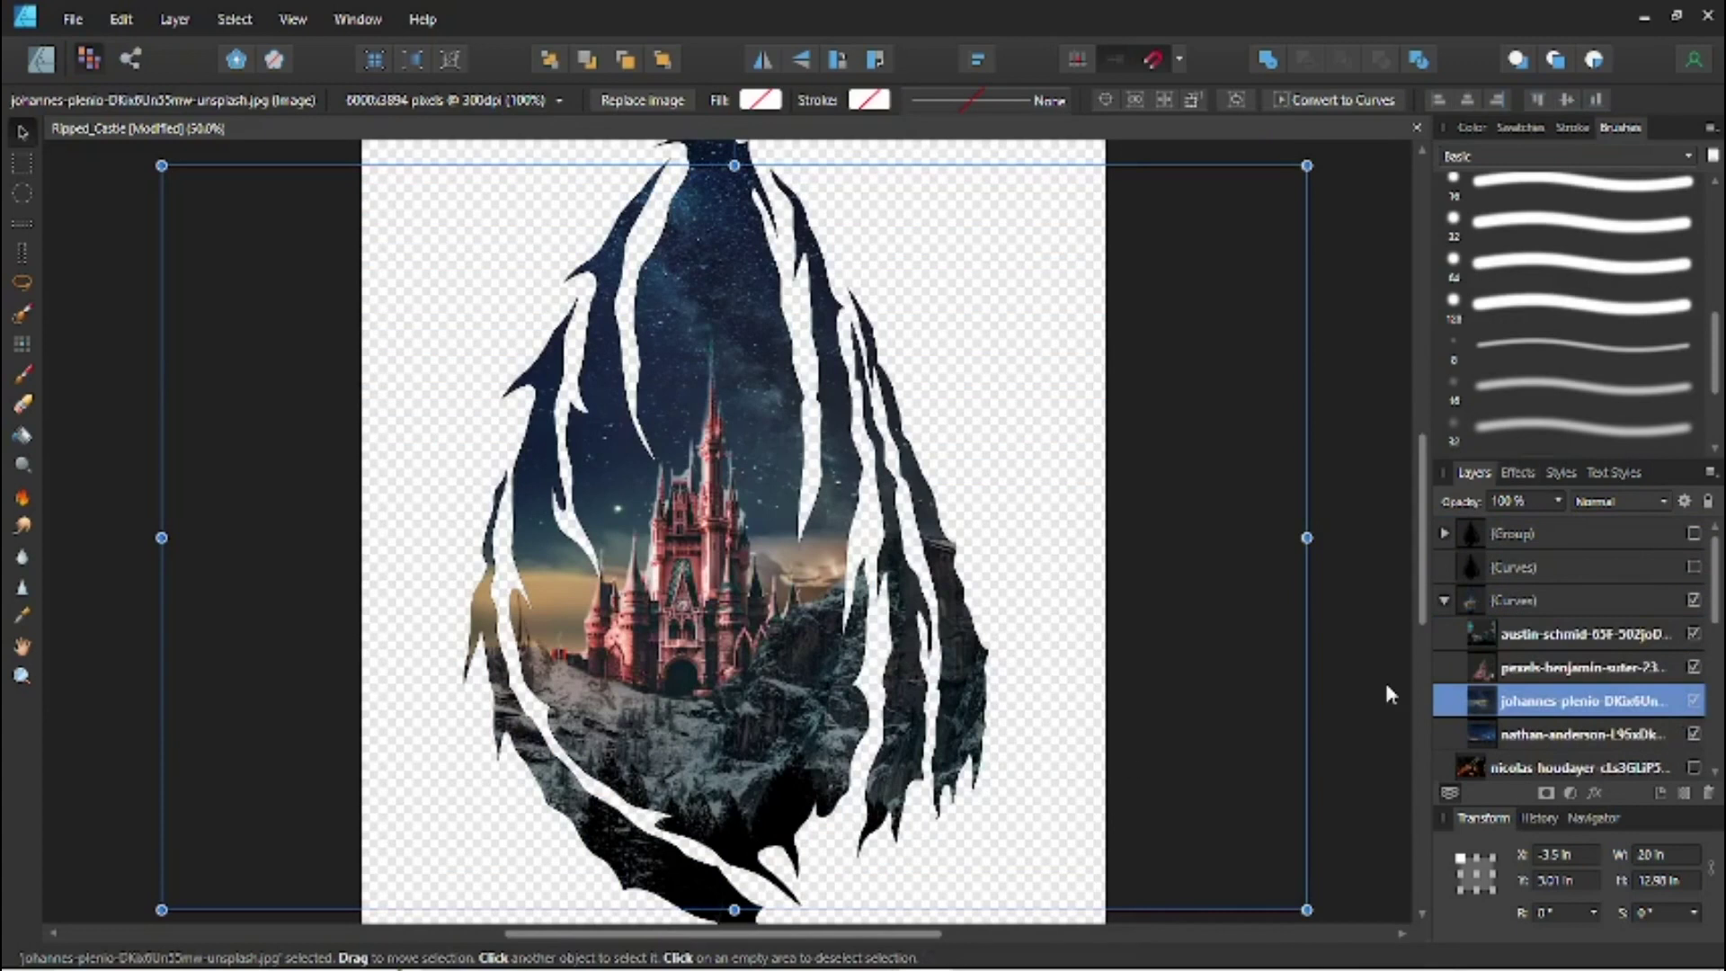
pyautogui.hotkey('ctrl', '[')
# Set the blend mode of the nathan-anderson starry sky layer to Lighten.
pyautogui.click(1537, 701)
pyautogui.click(1618, 501)
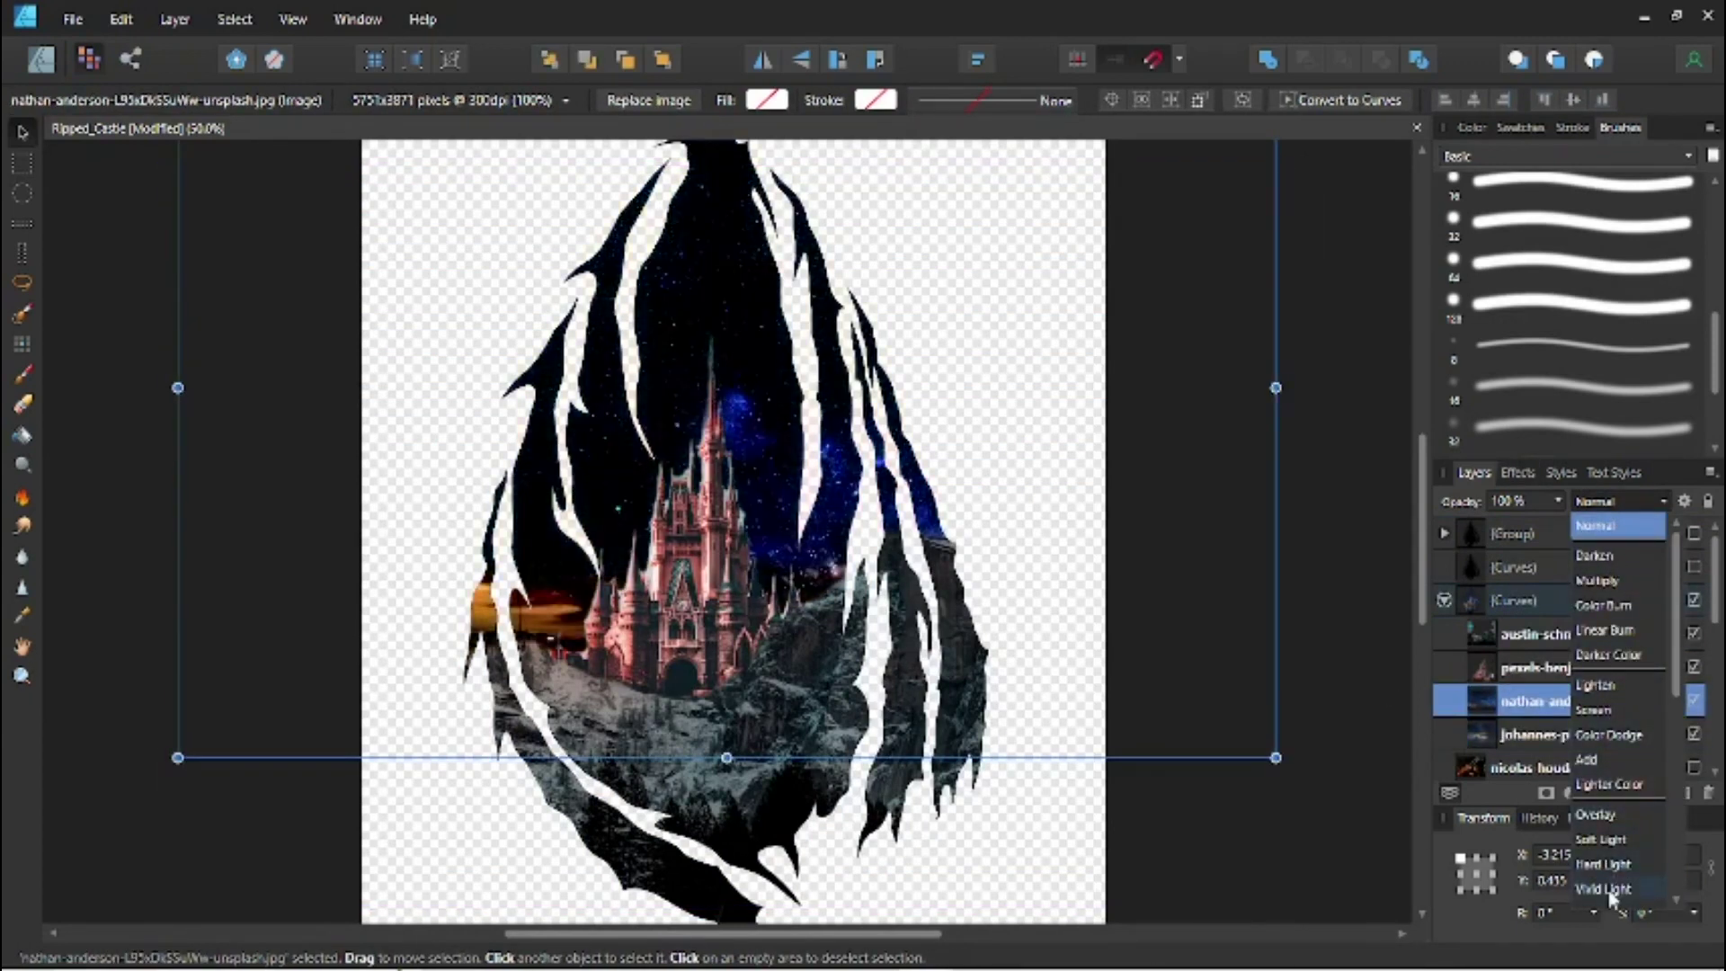
pyautogui.click(1594, 685)
# Nudge the johannes-plenio sky photo vertically and erase its upper edge with a large soft brush.
pyautogui.click(1557, 734)
pyautogui.hotkey('shift', 'Up')
pyautogui.hotkey('shift', 'Up')
pyautogui.hotkey('shift', 'Up')
pyautogui.moveTo(1422, 620)
pyautogui.mouseDown()
pyautogui.moveTo(1422, 565)
pyautogui.moveTo(1421, 604)
pyautogui.mouseUp()
pyautogui.hotkey('shift', 'Down')
pyautogui.hotkey('shift', 'Down')
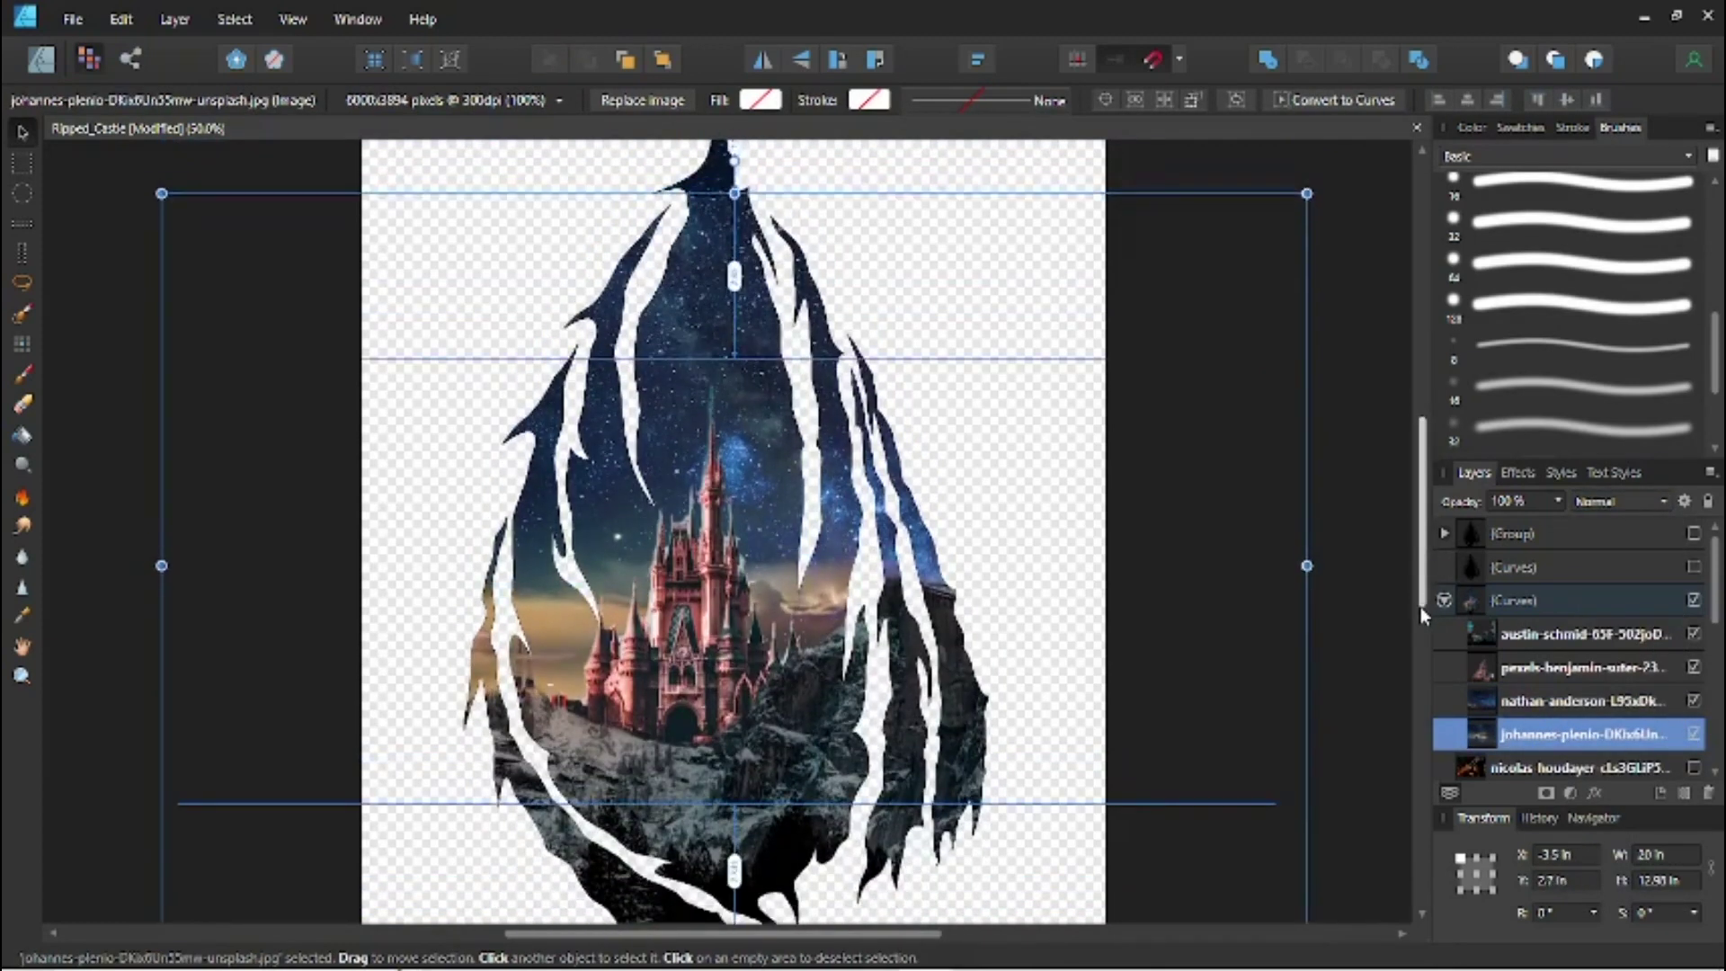
pyautogui.hotkey('shift', 'Down')
pyautogui.hotkey('shift', 'Down')
pyautogui.press('e')
pyautogui.moveTo(777, 174); pyautogui.dragTo(819, 262)
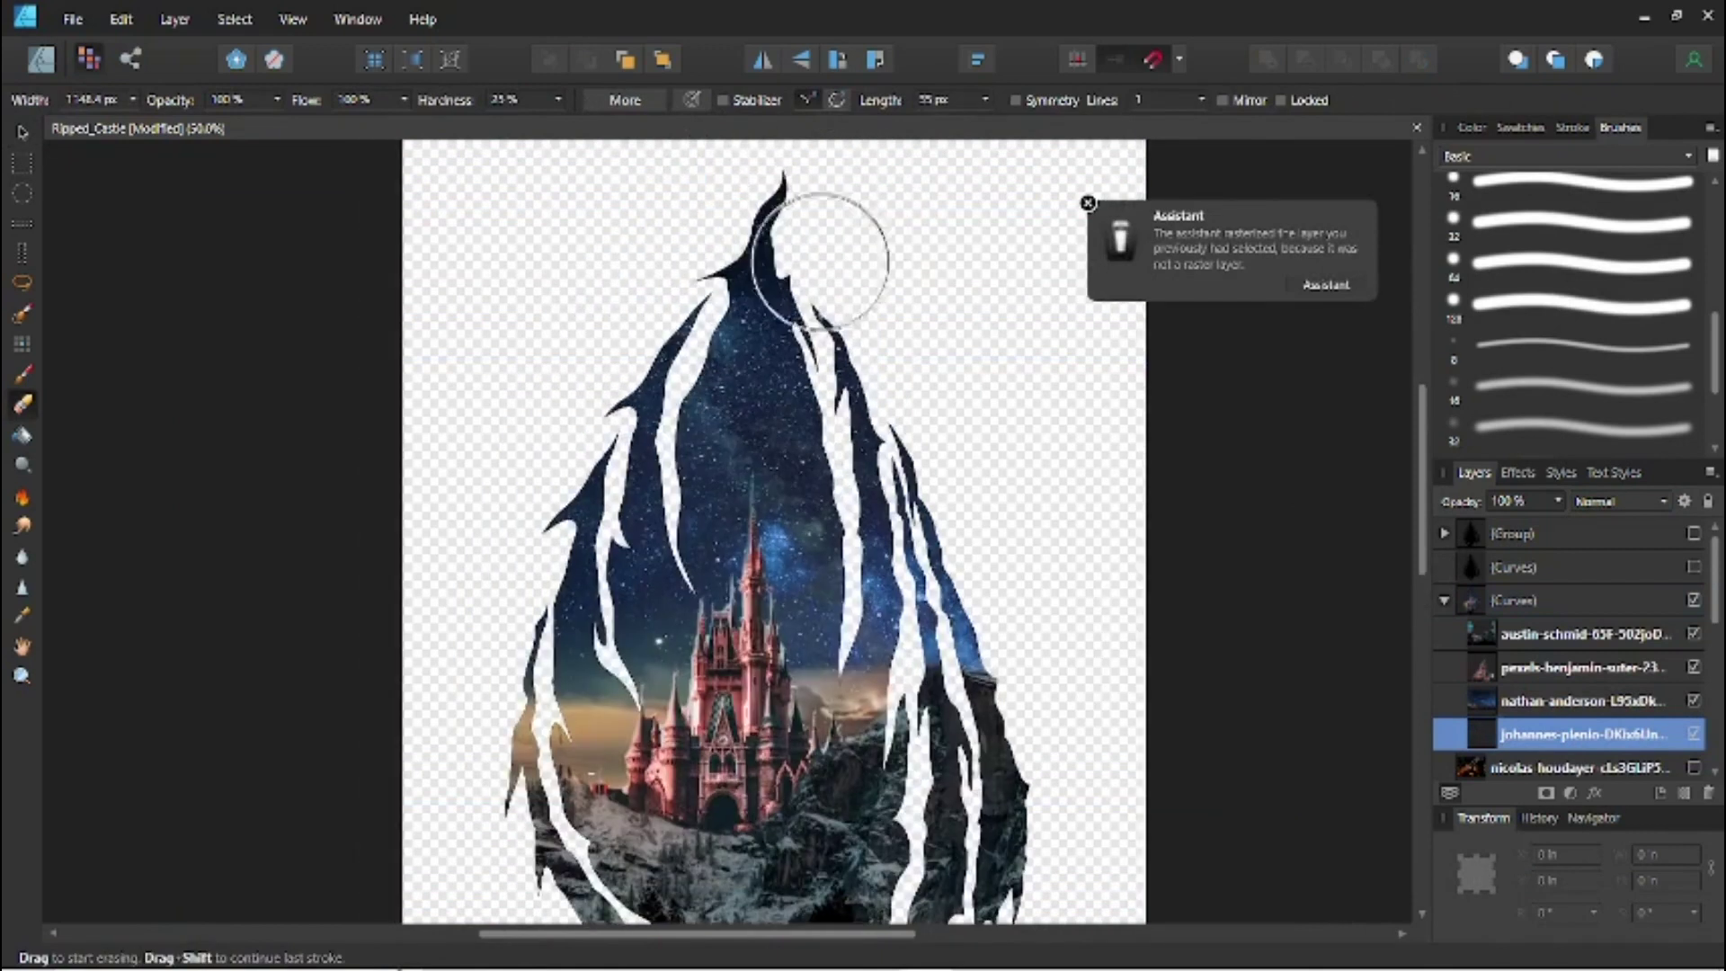
# Show the casey-horner night sky photo, clip it inside the ripped shape and move it over the artwork.
pyautogui.press('v')
pyautogui.moveTo(1715, 575); pyautogui.dragTo(1715, 721)
pyautogui.click(1693, 701)
pyautogui.moveTo(1600, 701); pyautogui.dragTo(1618, 624)
pyautogui.scroll(-1, 1625, 603)
pyautogui.moveTo(797, 661); pyautogui.dragTo(786, 611)
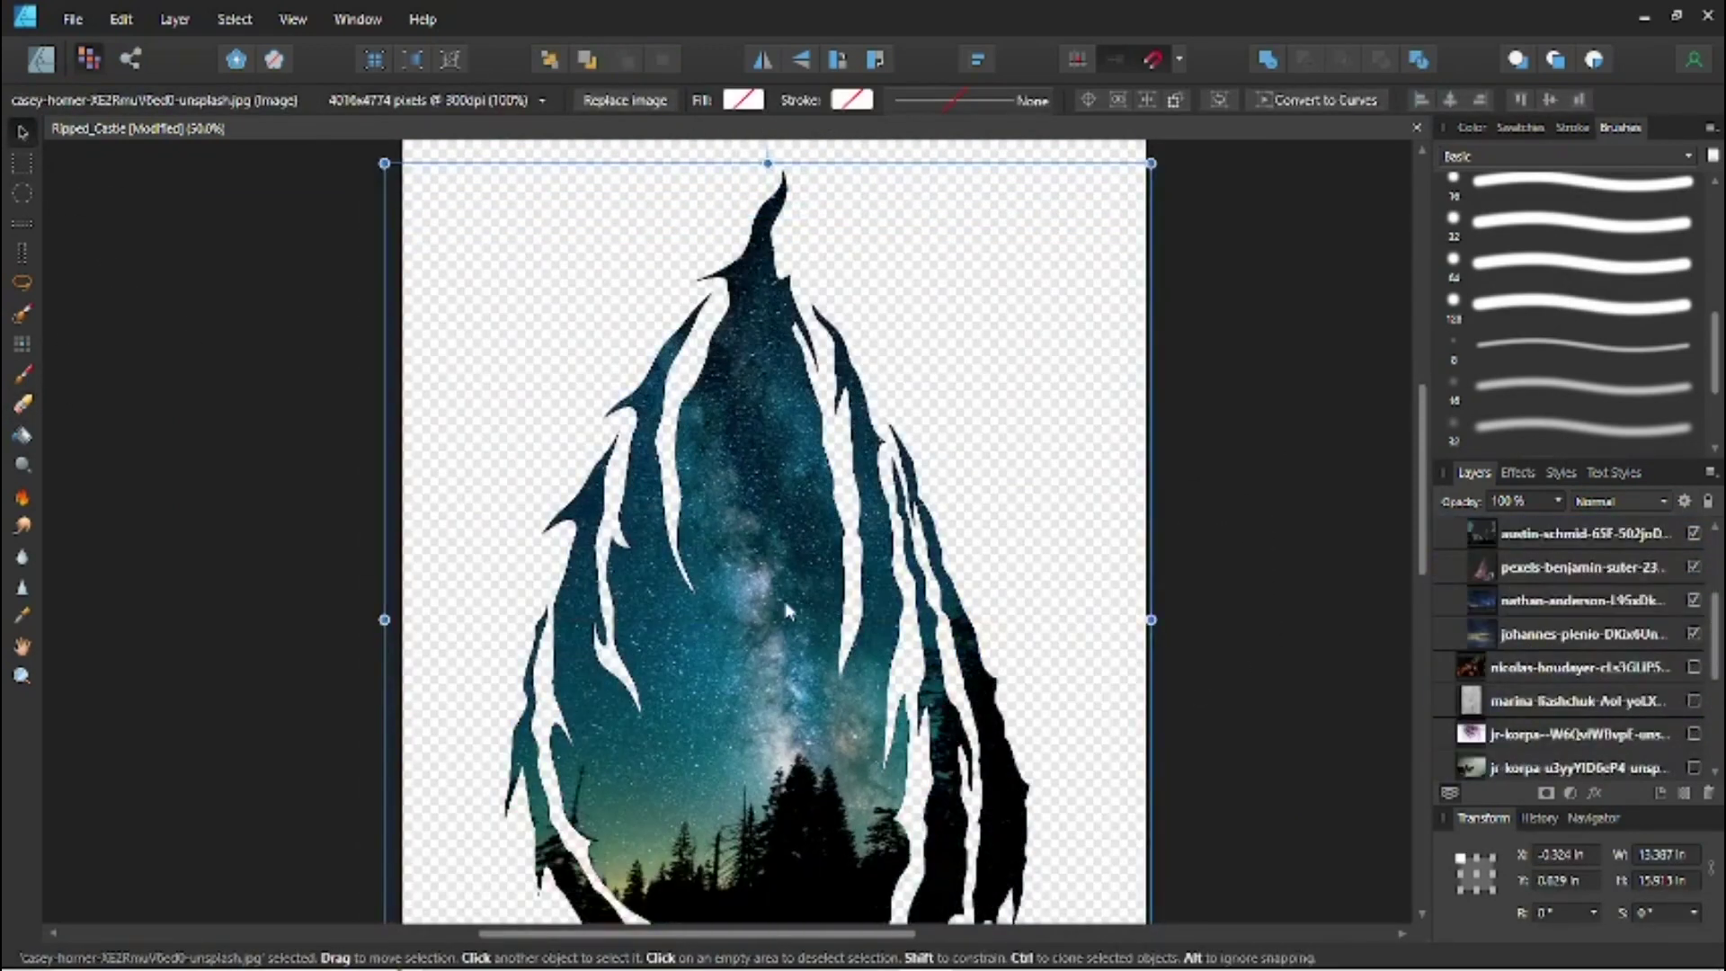
# Send the casey-horner layer down to just above the johannes-plenio layer and set its blend mode to Darker Color.
pyautogui.hotkey('ctrl', '[')
pyautogui.hotkey('ctrl', '[')
pyautogui.hotkey('ctrl', '[')
pyautogui.hotkey('ctrl', '[')
pyautogui.hotkey('ctrl', ']')
pyautogui.click(1593, 504)
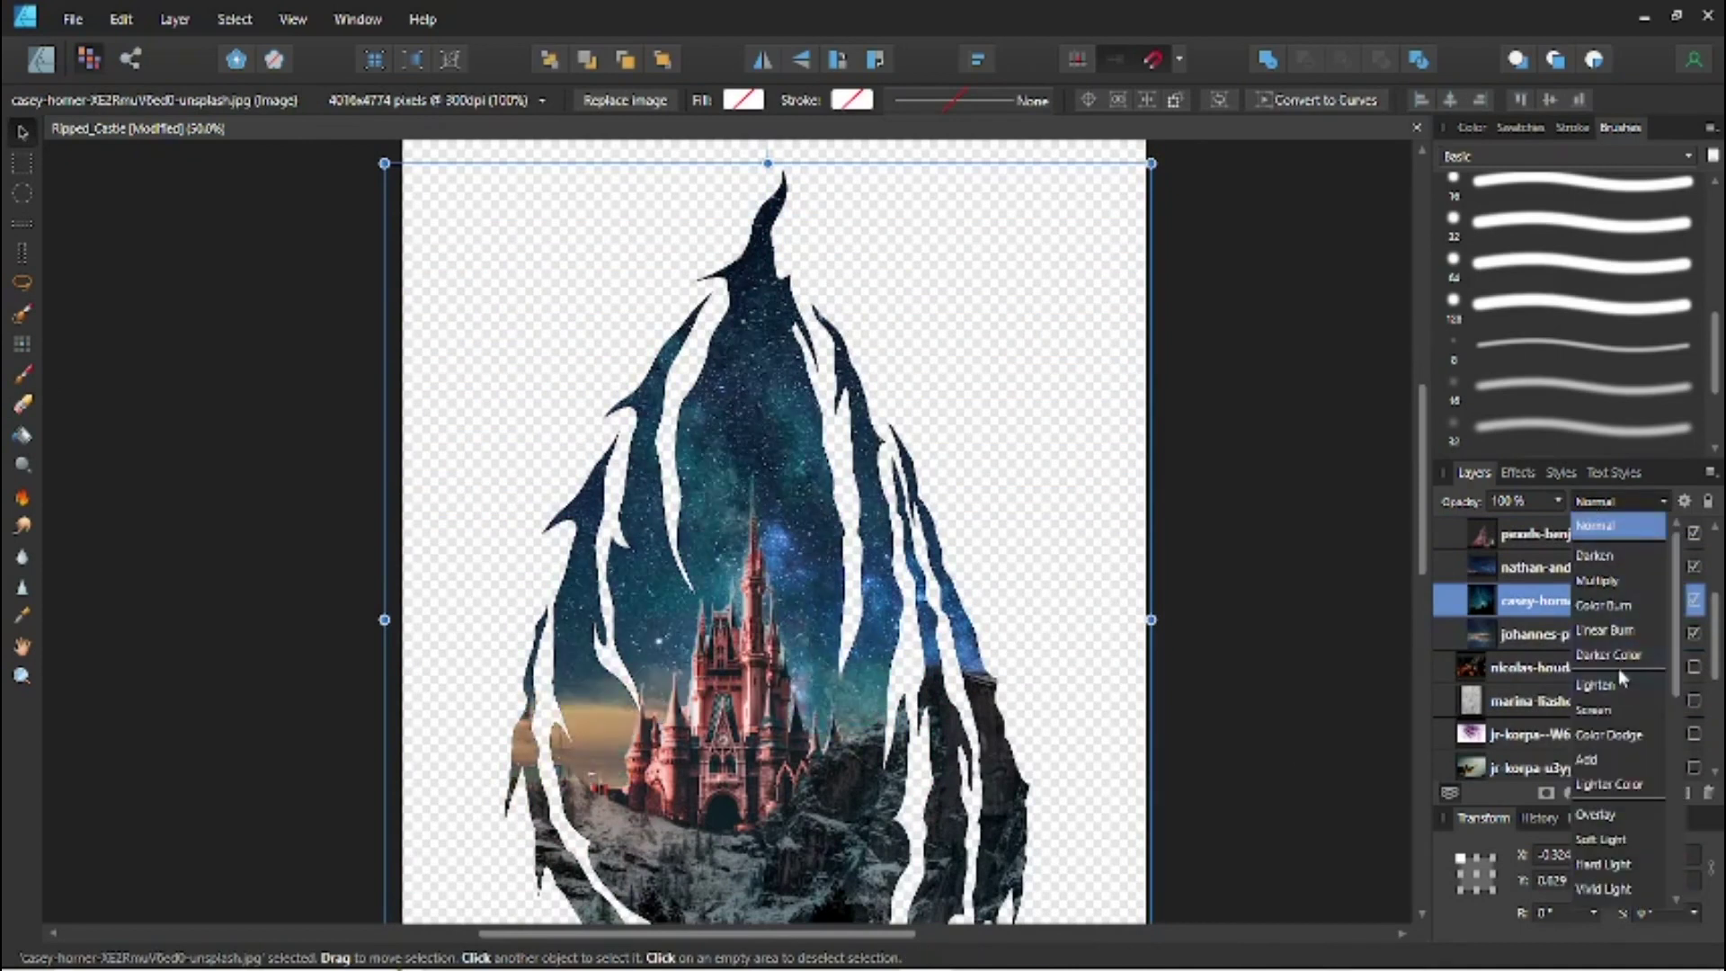
pyautogui.click(1608, 654)
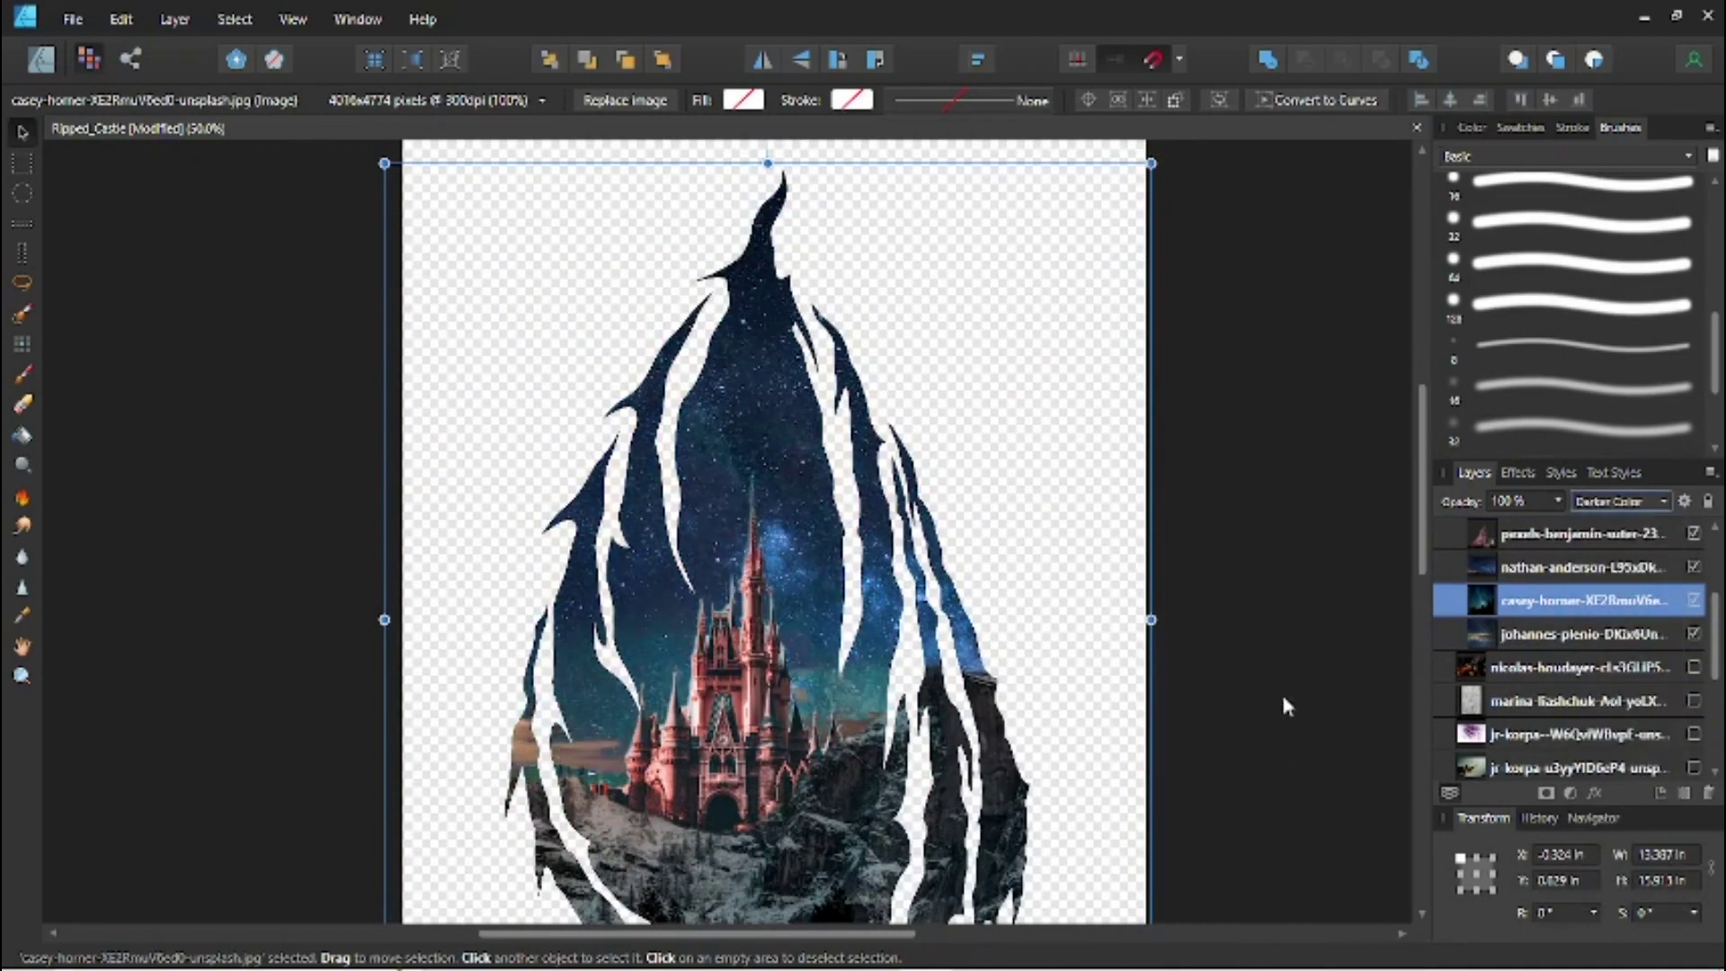
pyautogui.click(1537, 533)
pyautogui.click(1618, 500)
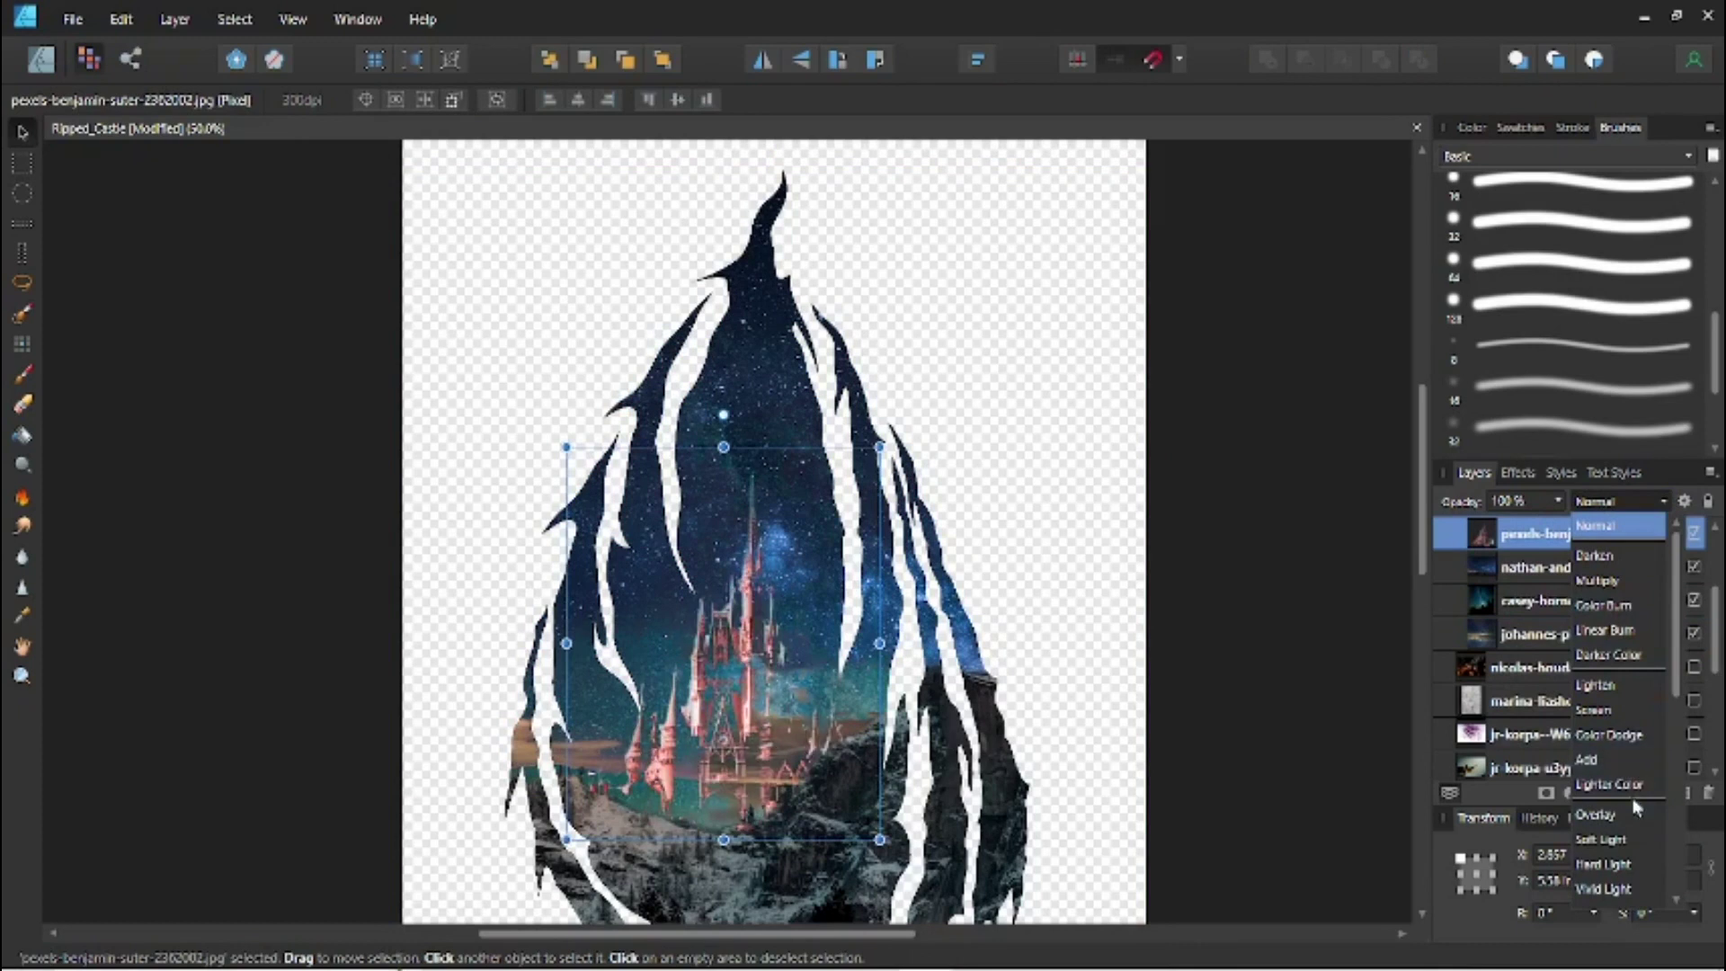
pyautogui.scroll(-4, 1619, 839)
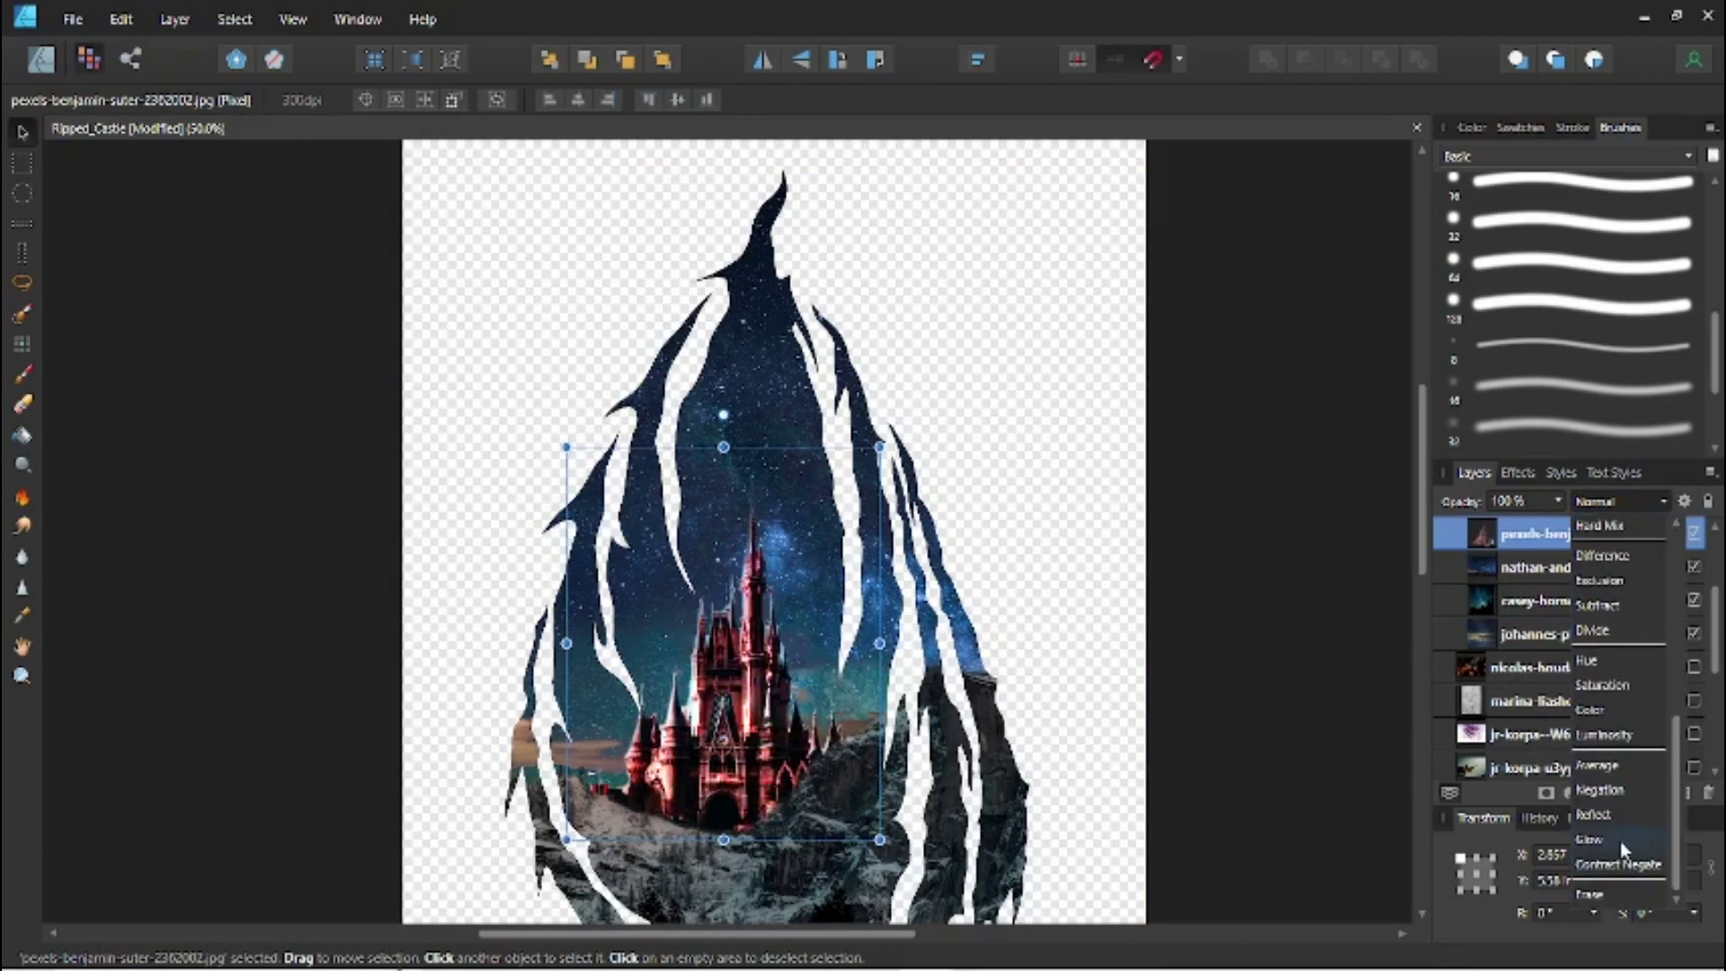
pyautogui.click(1589, 509)
# Clip the jr-korpa-H photo above the other images in the shape, rotated about 37.7° and positioned to cover the artwork.
pyautogui.scroll(-2, 1699, 632)
pyautogui.click(1694, 634)
pyautogui.moveTo(1655, 634); pyautogui.dragTo(1628, 609)
pyautogui.moveTo(1161, 928); pyautogui.dragTo(1468, 620)
pyautogui.moveTo(1042, 853); pyautogui.dragTo(1079, 614)
pyautogui.moveTo(1078, 614); pyautogui.dragTo(1153, 698)
# Set the jr-korpa-H layer's blend mode to Overlay and its opacity to 75%.
pyautogui.click(1617, 500)
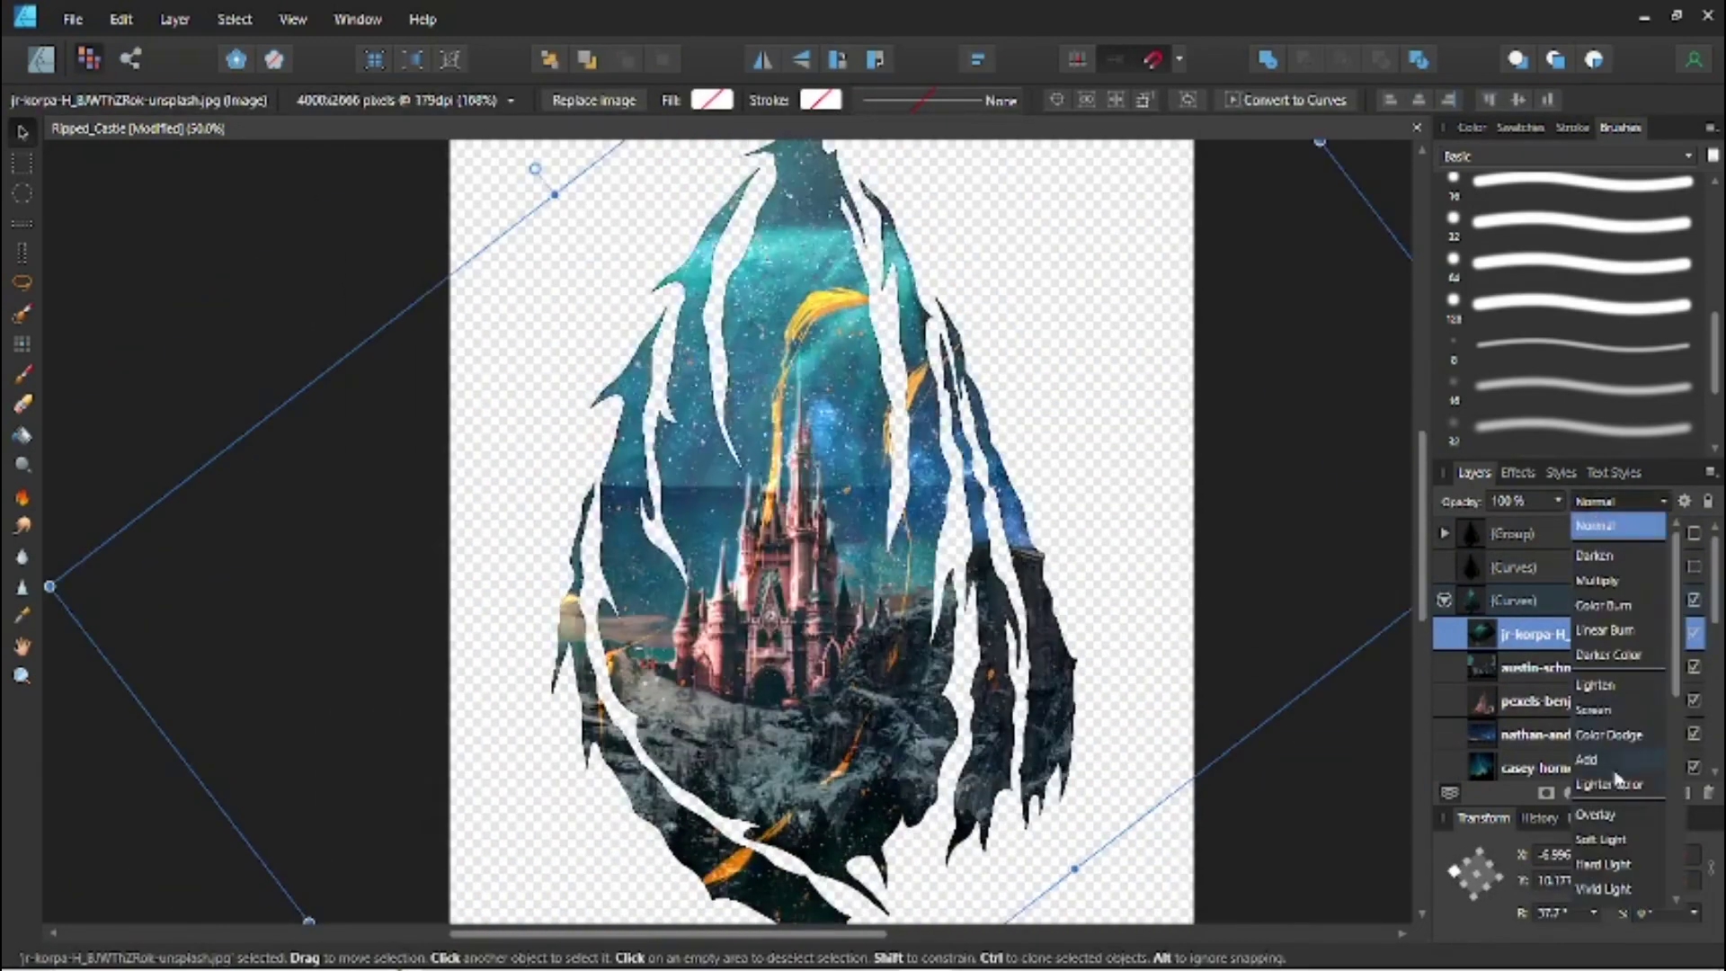
pyautogui.click(1614, 816)
pyautogui.click(1508, 505)
pyautogui.write('50')
pyautogui.press('Return')
pyautogui.click(1508, 502)
pyautogui.write('75')
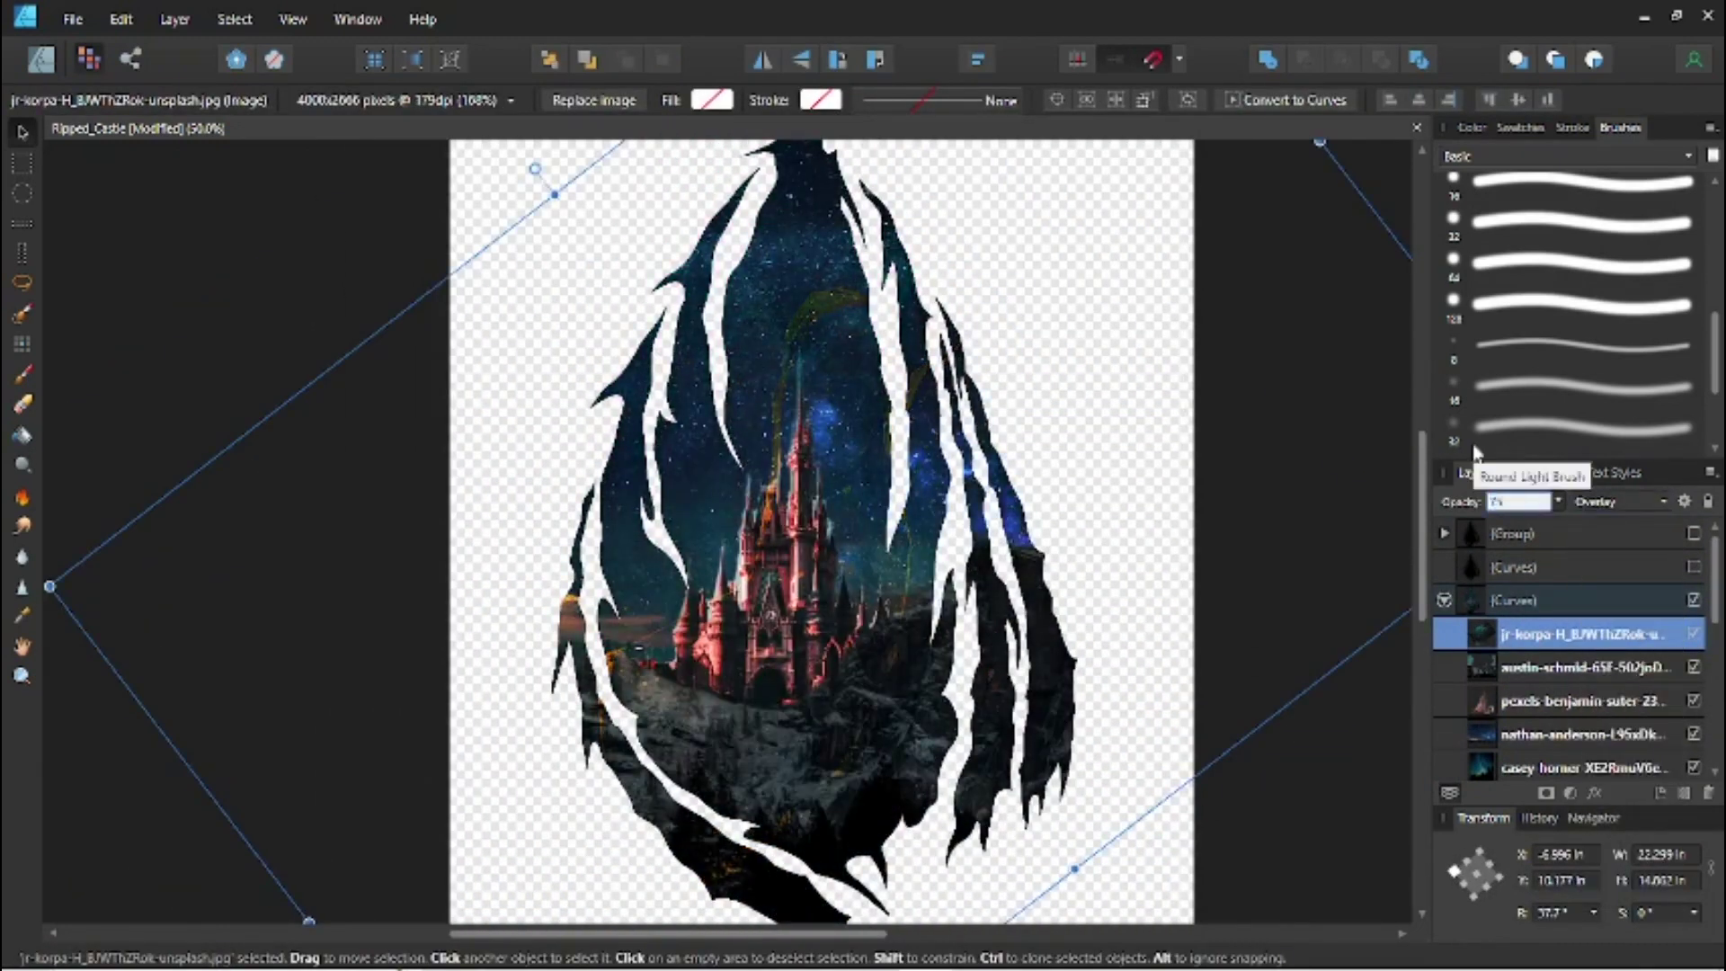
pyautogui.press('Return')
# Hide the jr-korpa-H layer and erase the pale halo around the castle's leftmost tower and the flagpole wall.
pyautogui.click(1693, 633)
pyautogui.click(1582, 700)
pyautogui.press('z')
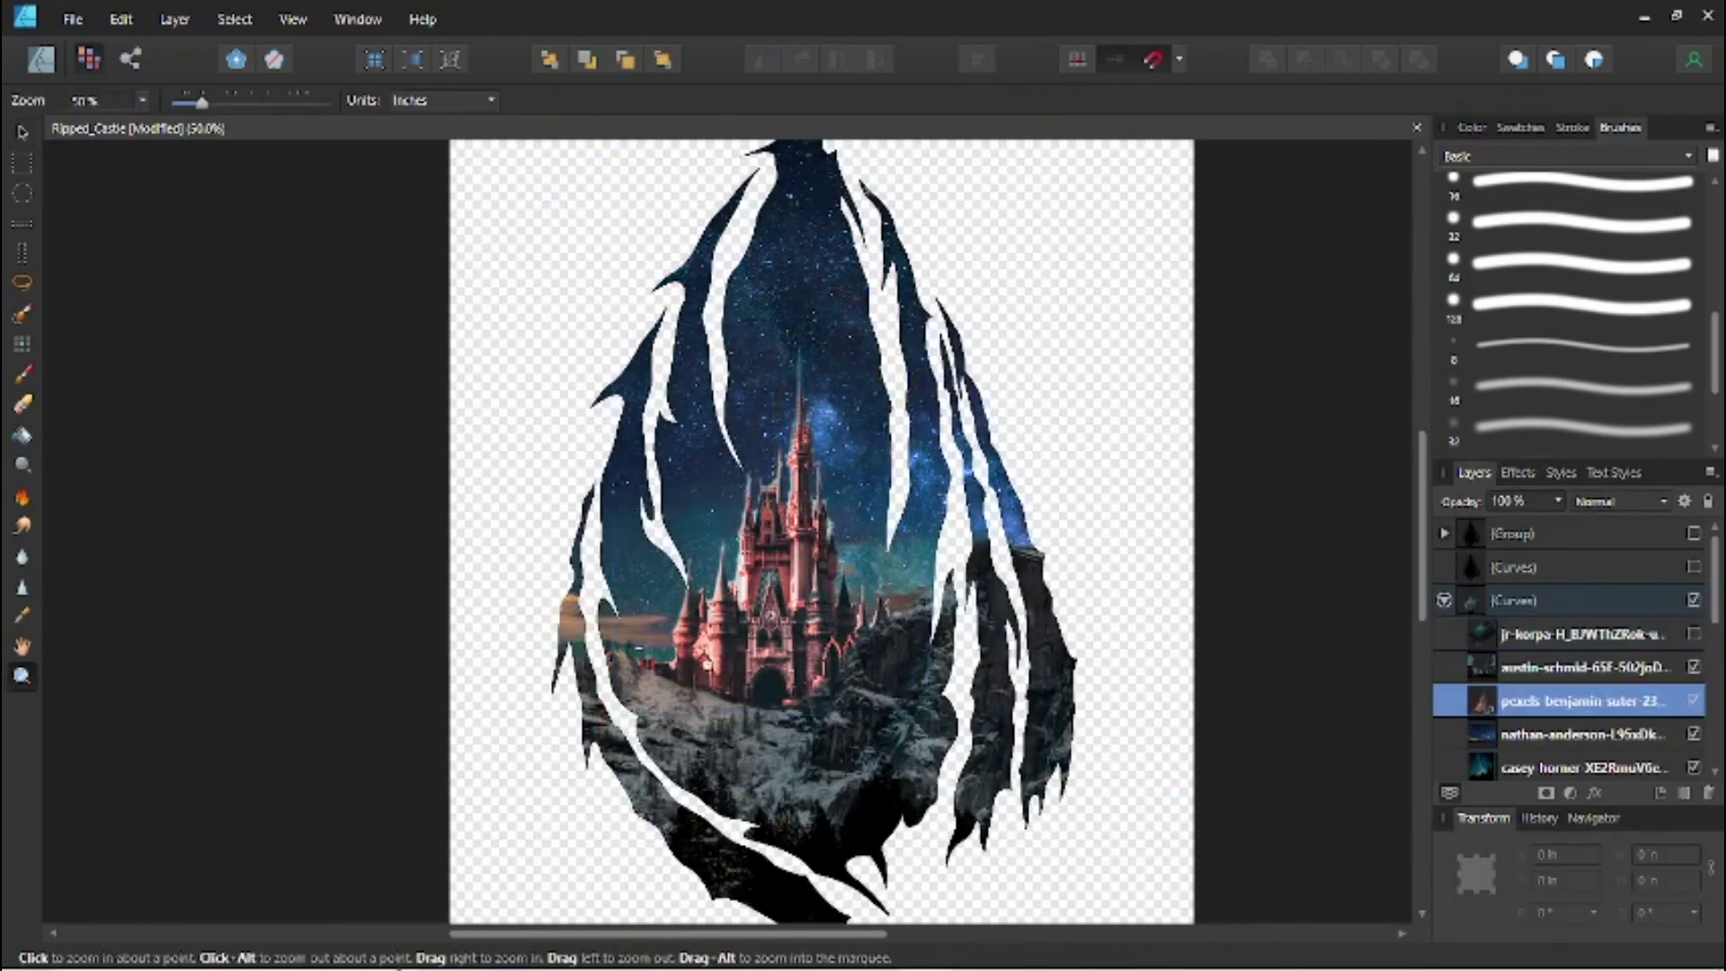
pyautogui.moveTo(683, 647); pyautogui.dragTo(808, 710)
pyautogui.scroll(4, 808, 709)
pyautogui.press('e')
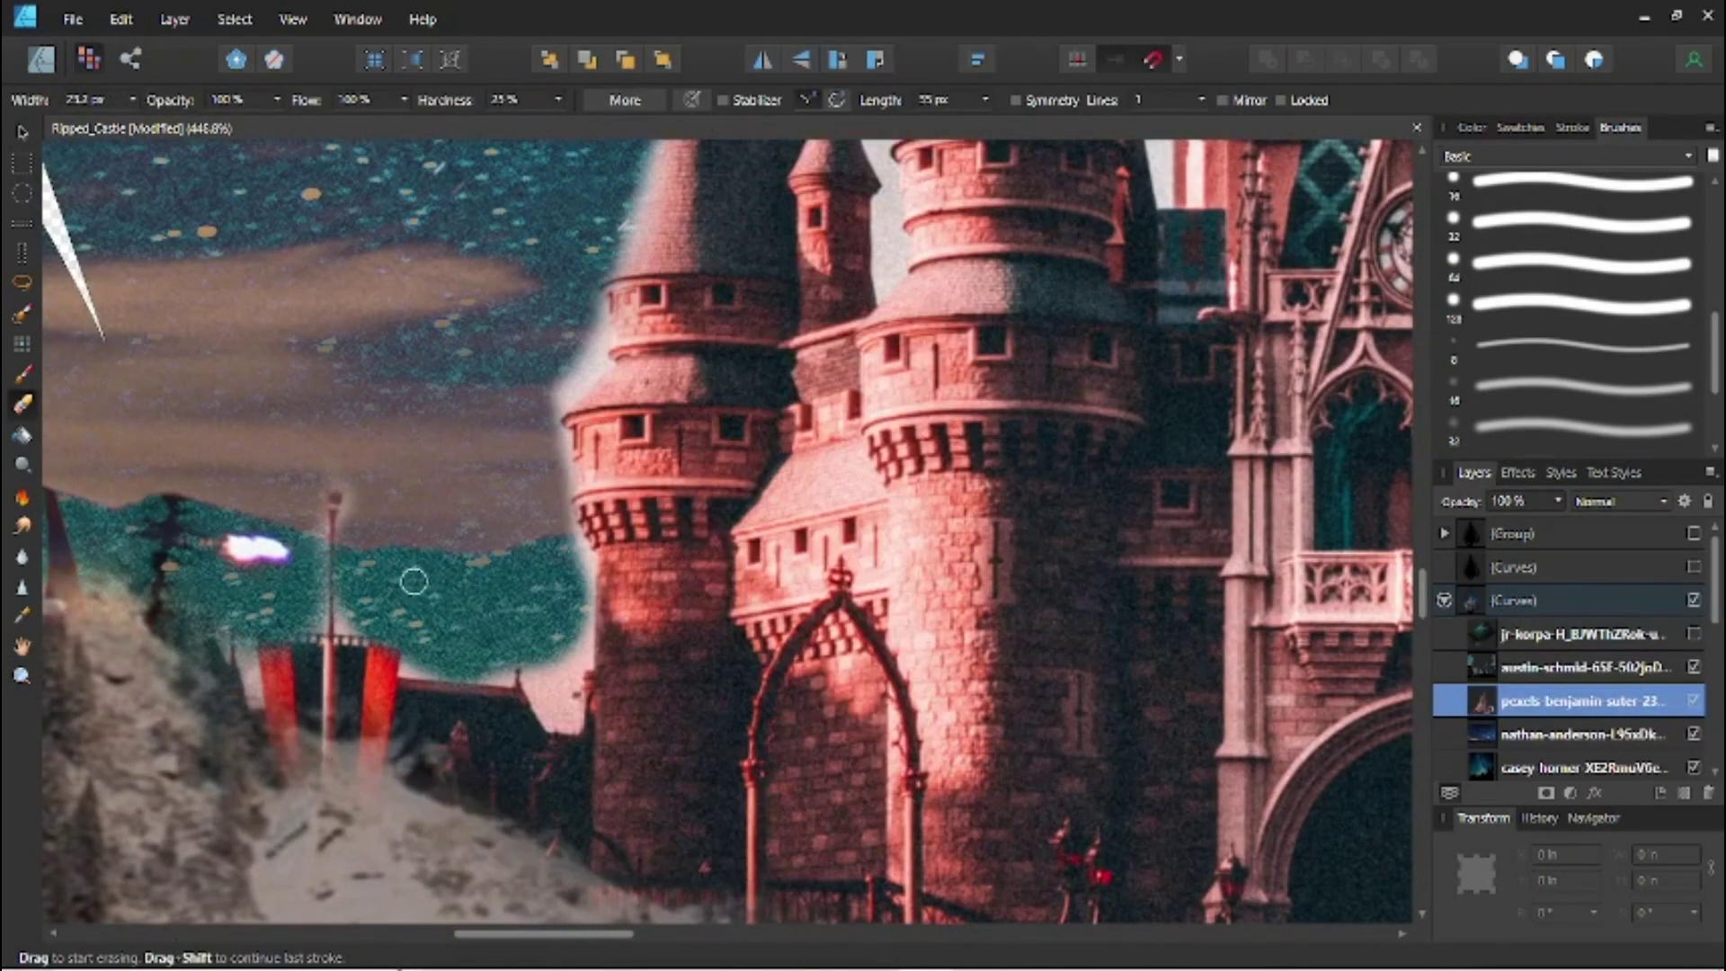
pyautogui.moveTo(344, 494)
pyautogui.mouseDown()
pyautogui.moveTo(308, 616)
pyautogui.moveTo(302, 545)
pyautogui.mouseUp()
pyautogui.moveTo(410, 666)
pyautogui.mouseDown()
pyautogui.moveTo(549, 705)
pyautogui.moveTo(575, 647)
pyautogui.moveTo(579, 539)
pyautogui.moveTo(558, 476)
pyautogui.mouseUp()
pyautogui.moveTo(530, 413)
pyautogui.mouseDown()
pyautogui.moveTo(552, 333)
pyautogui.moveTo(555, 399)
pyautogui.moveTo(577, 377)
pyautogui.moveTo(582, 292)
pyautogui.mouseUp()
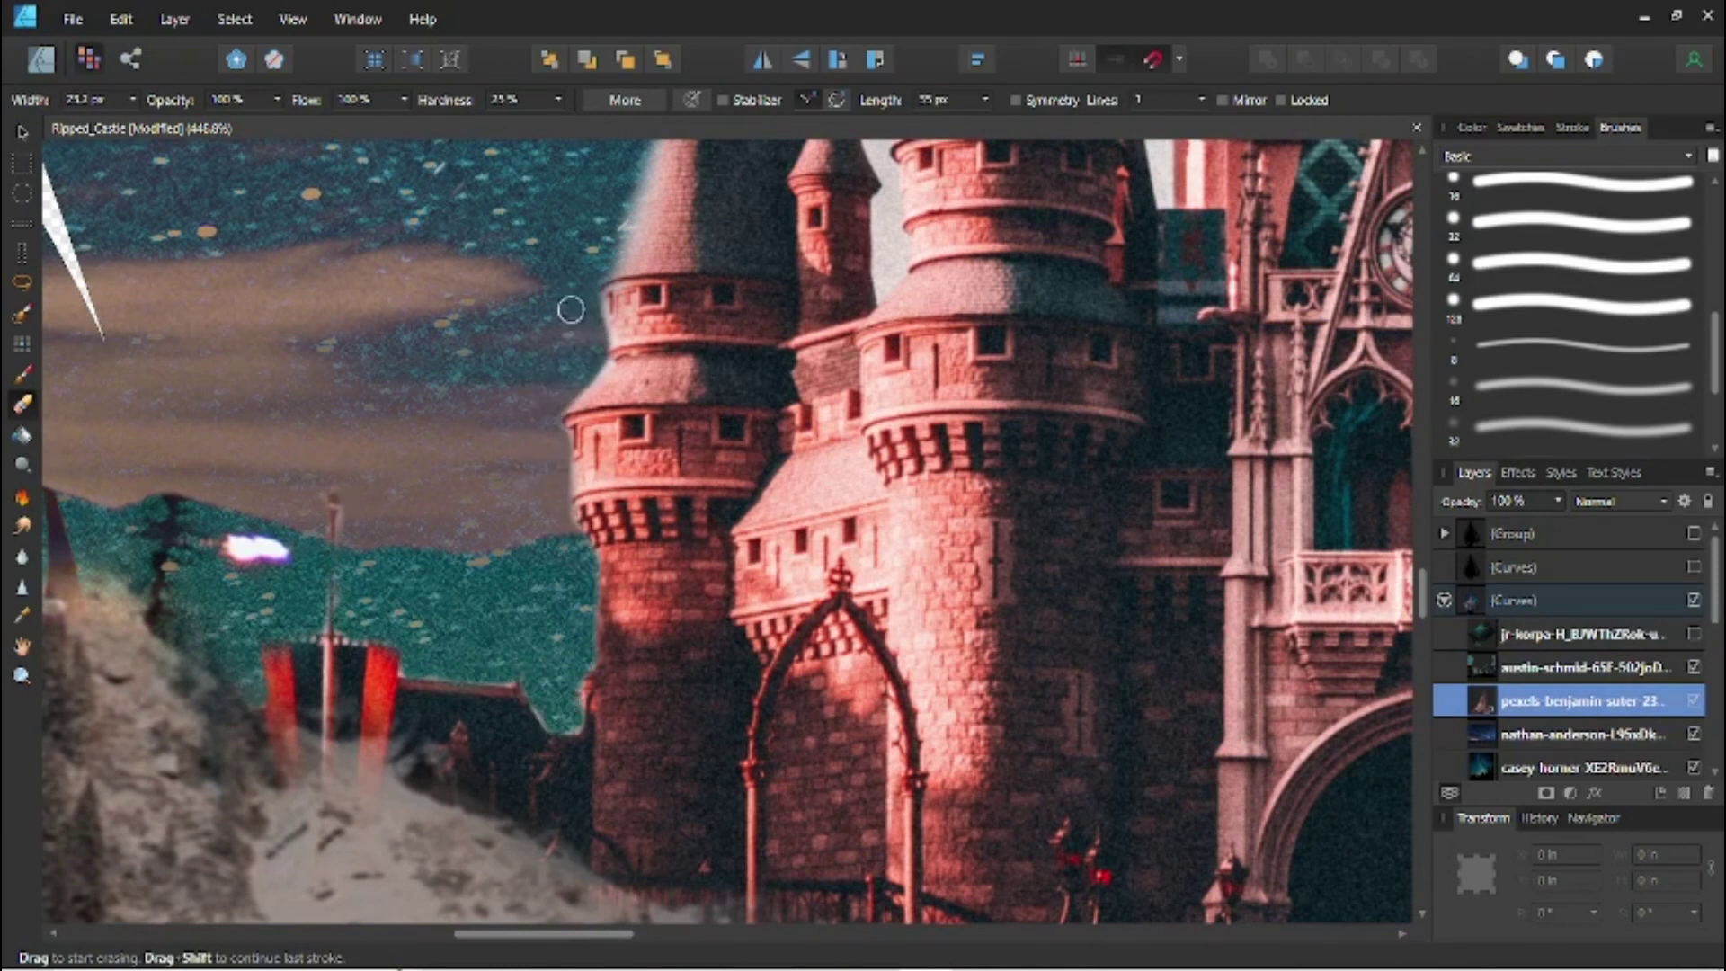
# Erase the halo around the leftmost tower's spire and its small side turret, reducing the brush size.
pyautogui.scroll(4, 575, 318)
pyautogui.scroll(3, 633, 329)
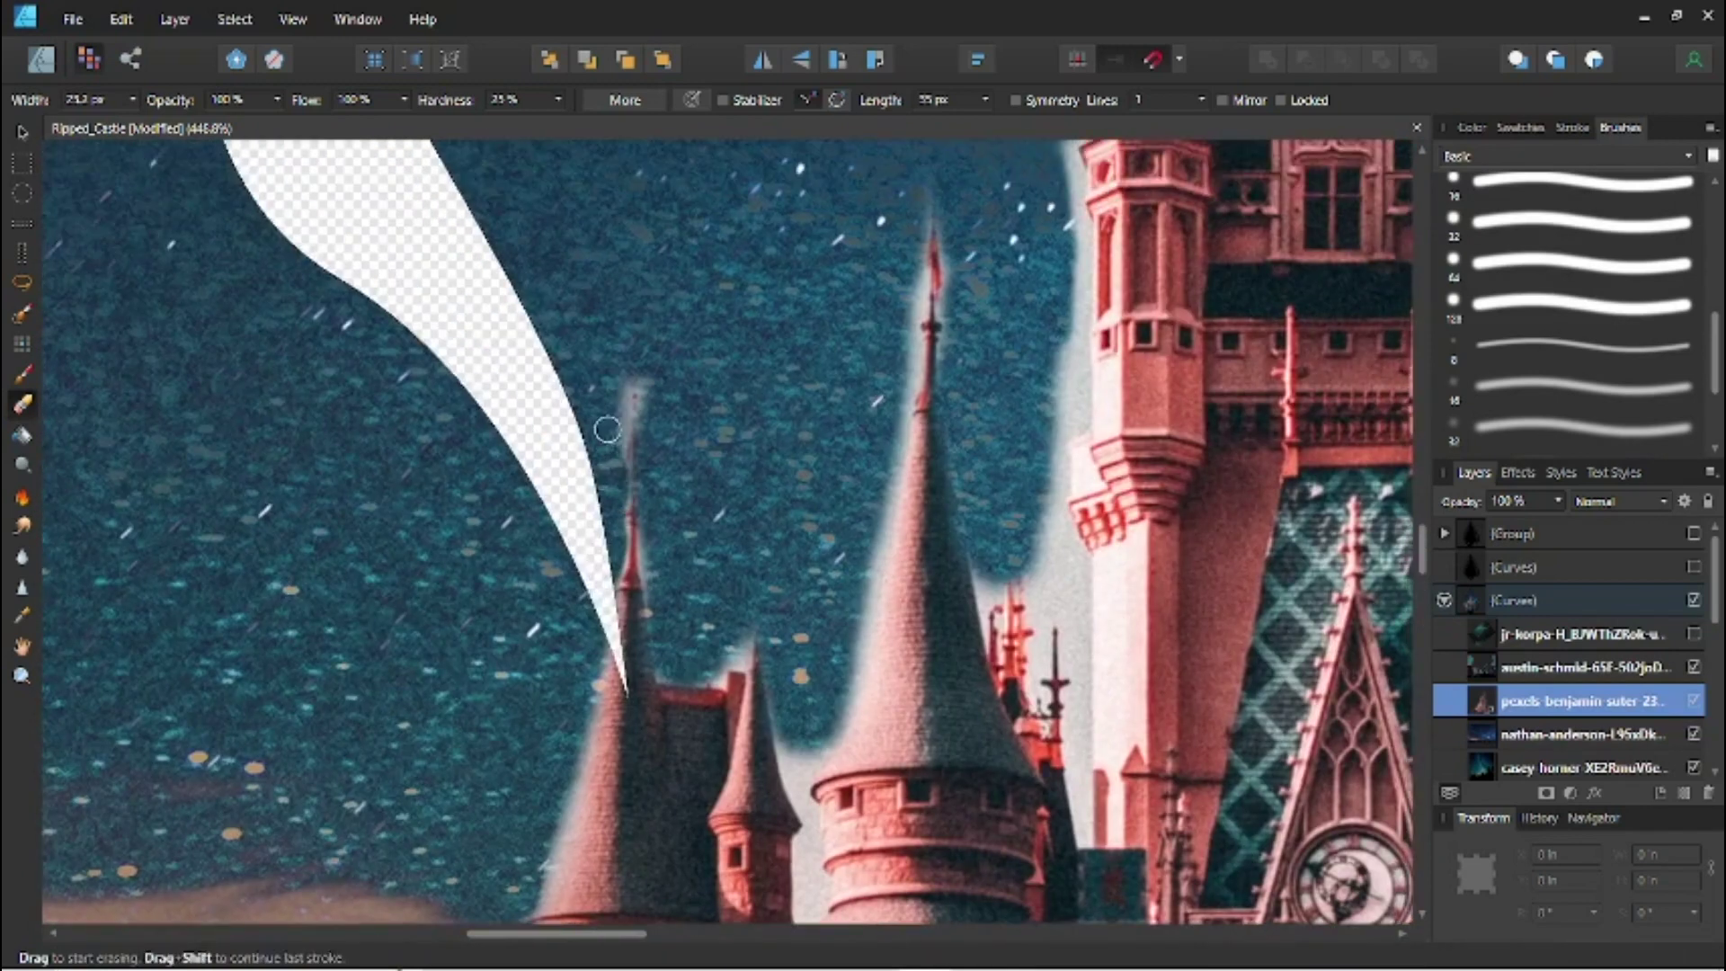
pyautogui.moveTo(679, 663)
pyautogui.mouseDown()
pyautogui.moveTo(731, 639)
pyautogui.moveTo(585, 473)
pyautogui.mouseUp()
pyautogui.press('[')
pyautogui.press('[')
pyautogui.moveTo(675, 537)
pyautogui.mouseDown()
pyautogui.moveTo(642, 507)
pyautogui.moveTo(671, 718)
pyautogui.mouseUp()
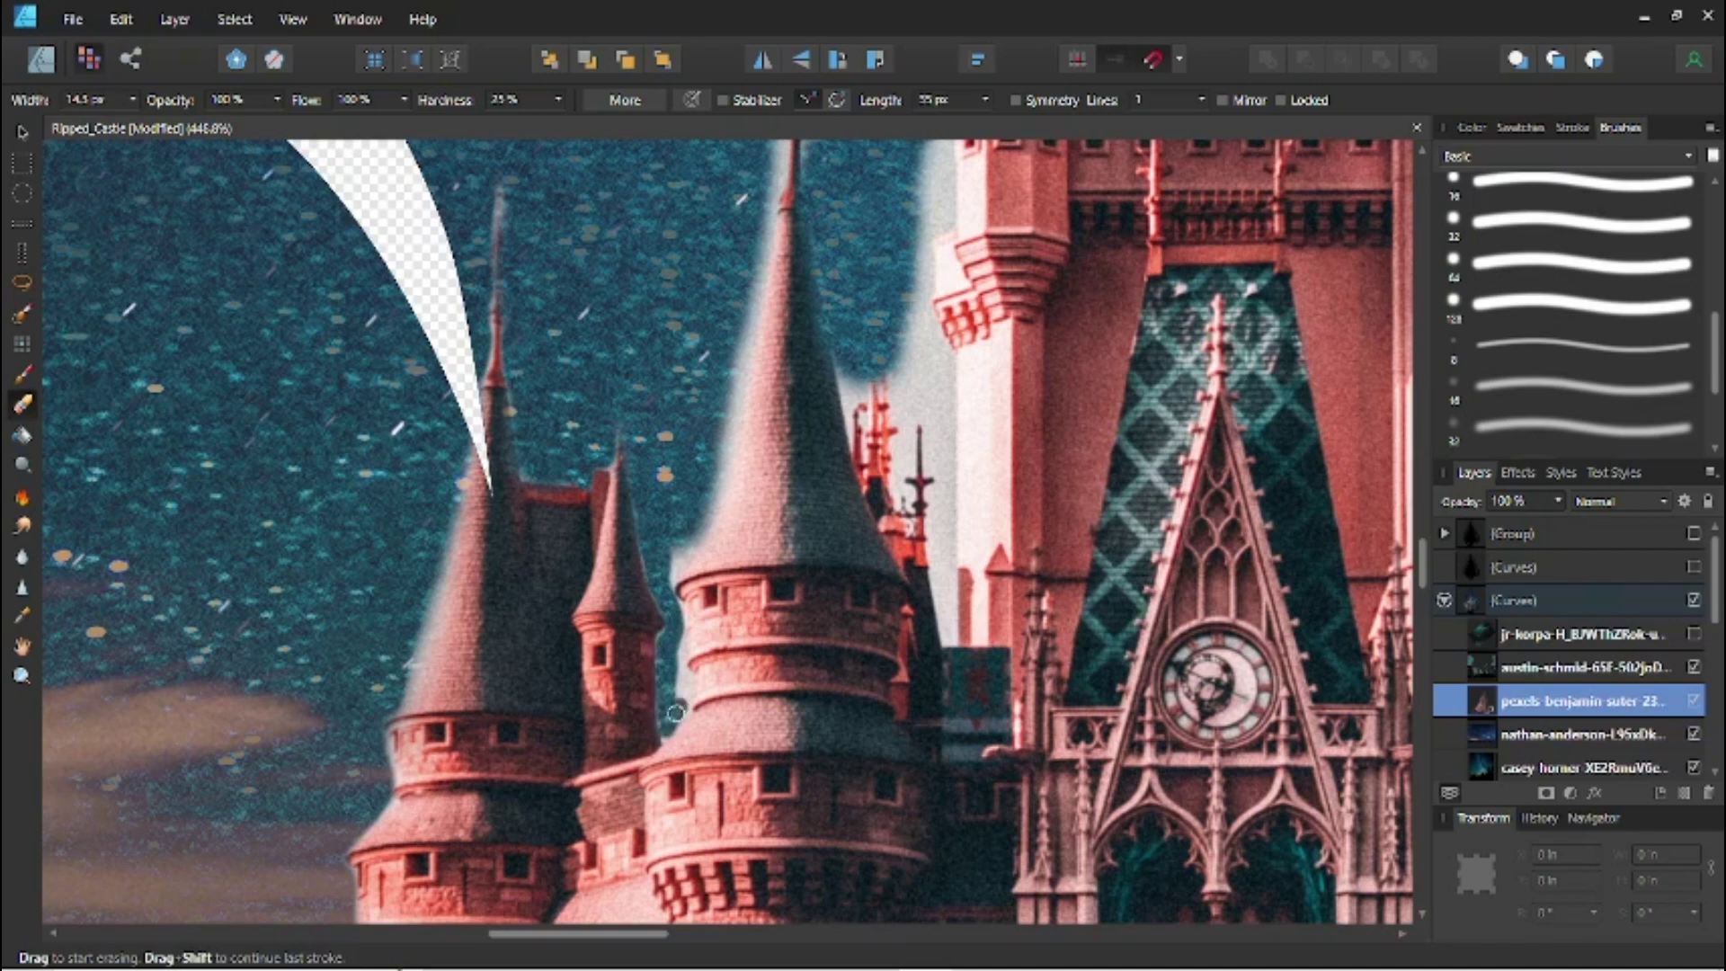
# Erase the halo along both sides of the large conical tower left of the clock.
pyautogui.moveTo(664, 561); pyautogui.dragTo(685, 402)
pyautogui.moveTo(756, 230)
pyautogui.mouseDown()
pyautogui.moveTo(703, 490)
pyautogui.moveTo(736, 223)
pyautogui.moveTo(694, 602)
pyautogui.moveTo(710, 449)
pyautogui.moveTo(747, 424)
pyautogui.moveTo(741, 548)
pyautogui.mouseUp()
pyautogui.scroll(5, 692, 607)
pyautogui.hscroll(1, 691, 608)
pyautogui.scroll(-5, 663, 422)
pyautogui.hscroll(2, 663, 422)
pyautogui.moveTo(656, 454)
pyautogui.mouseDown()
pyautogui.moveTo(703, 449)
pyautogui.moveTo(706, 557)
pyautogui.mouseUp()
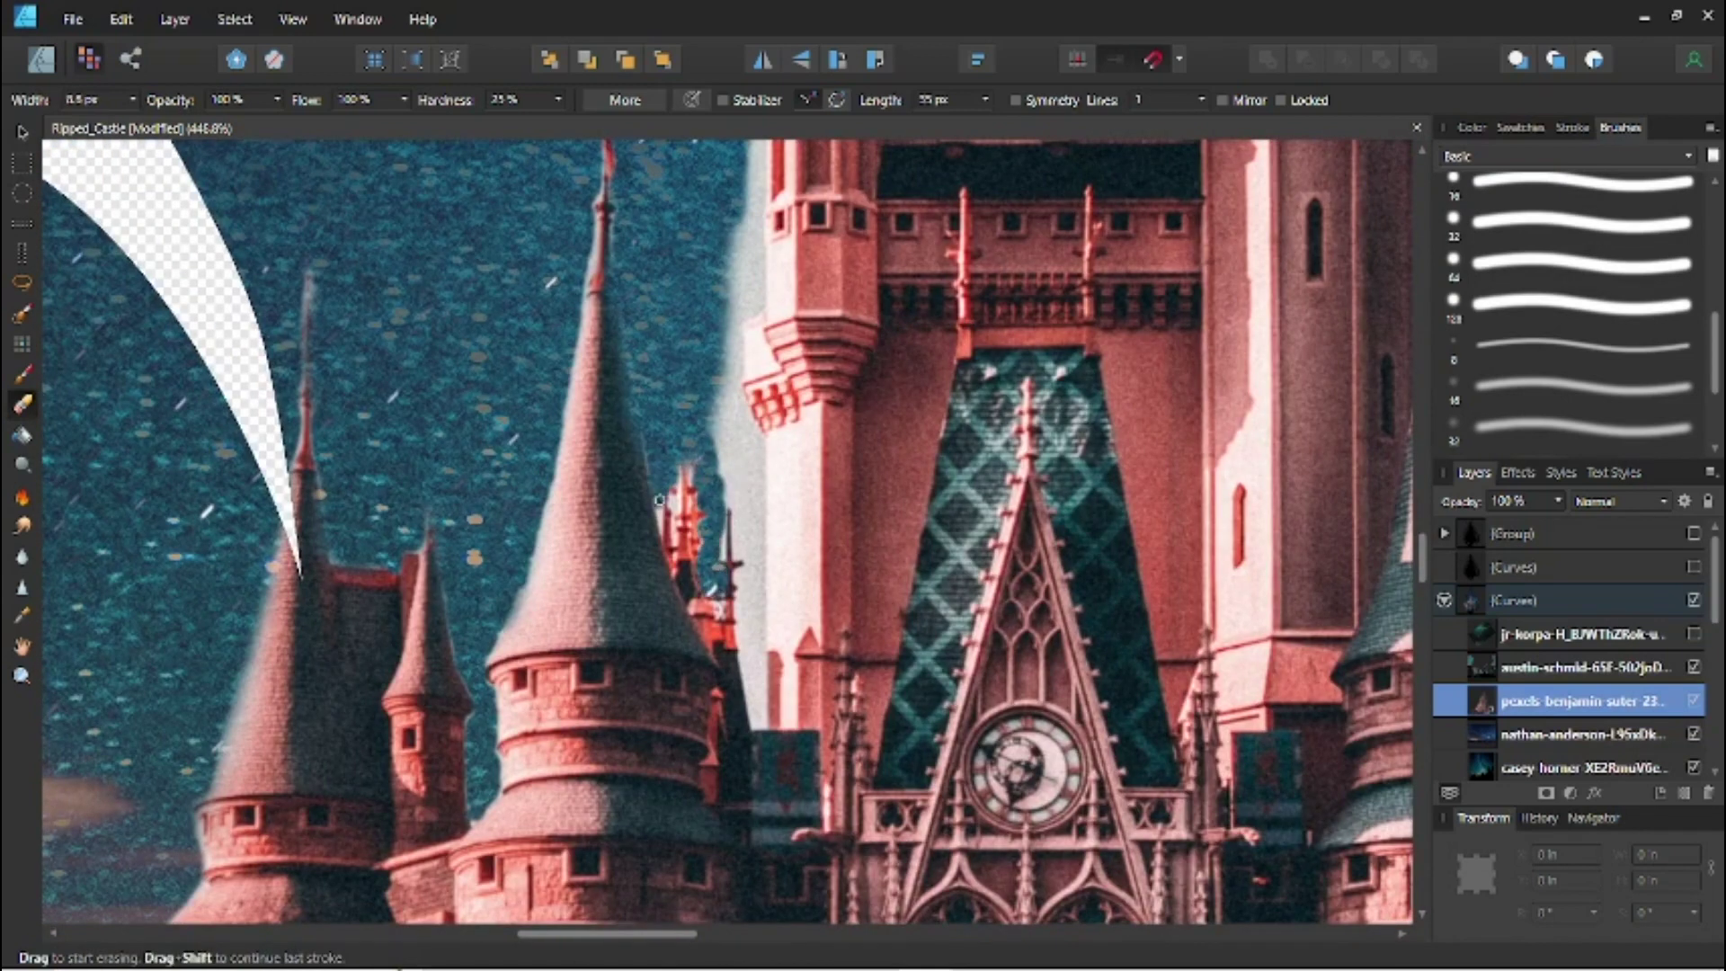
# Erase the pale sky patch between the conical tower and the castle's main building.
pyautogui.press(']')
pyautogui.press(']')
pyautogui.press(']')
pyautogui.press(']')
pyautogui.press(']')
pyautogui.press(']')
pyautogui.press(']')
pyautogui.moveTo(751, 631); pyautogui.dragTo(742, 637)
pyautogui.moveTo(723, 534)
pyautogui.mouseDown()
pyautogui.moveTo(742, 489)
pyautogui.moveTo(755, 723)
pyautogui.moveTo(754, 449)
pyautogui.moveTo(726, 472)
pyautogui.moveTo(735, 493)
pyautogui.mouseUp()
# Erase the halo up the outer left edge of the main building and its corner turret.
pyautogui.scroll(5, 735, 492)
pyautogui.moveTo(674, 692); pyautogui.dragTo(697, 609)
pyautogui.moveTo(704, 423)
pyautogui.mouseDown()
pyautogui.moveTo(667, 625)
pyautogui.moveTo(656, 539)
pyautogui.moveTo(687, 454)
pyautogui.moveTo(665, 611)
pyautogui.mouseUp()
pyautogui.scroll(4, 660, 653)
pyautogui.scroll(4, 672, 521)
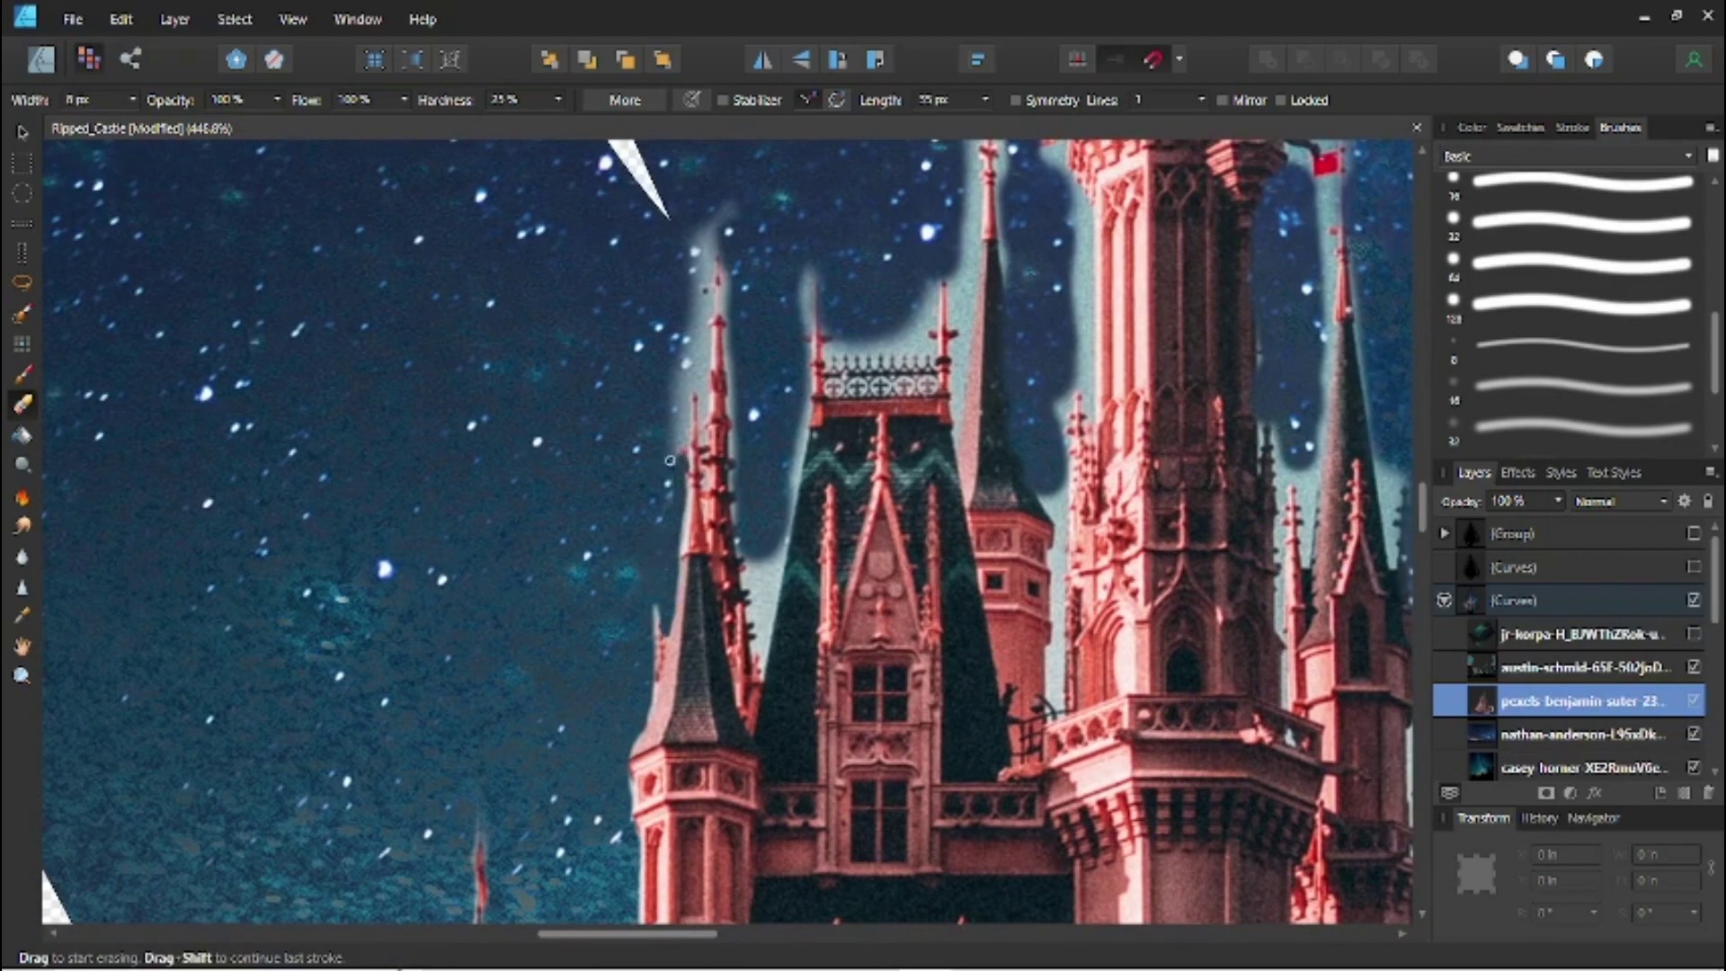
# Erase the halo around the twin left spires and the ornamental crest of the green roof.
pyautogui.scroll(5, 670, 415)
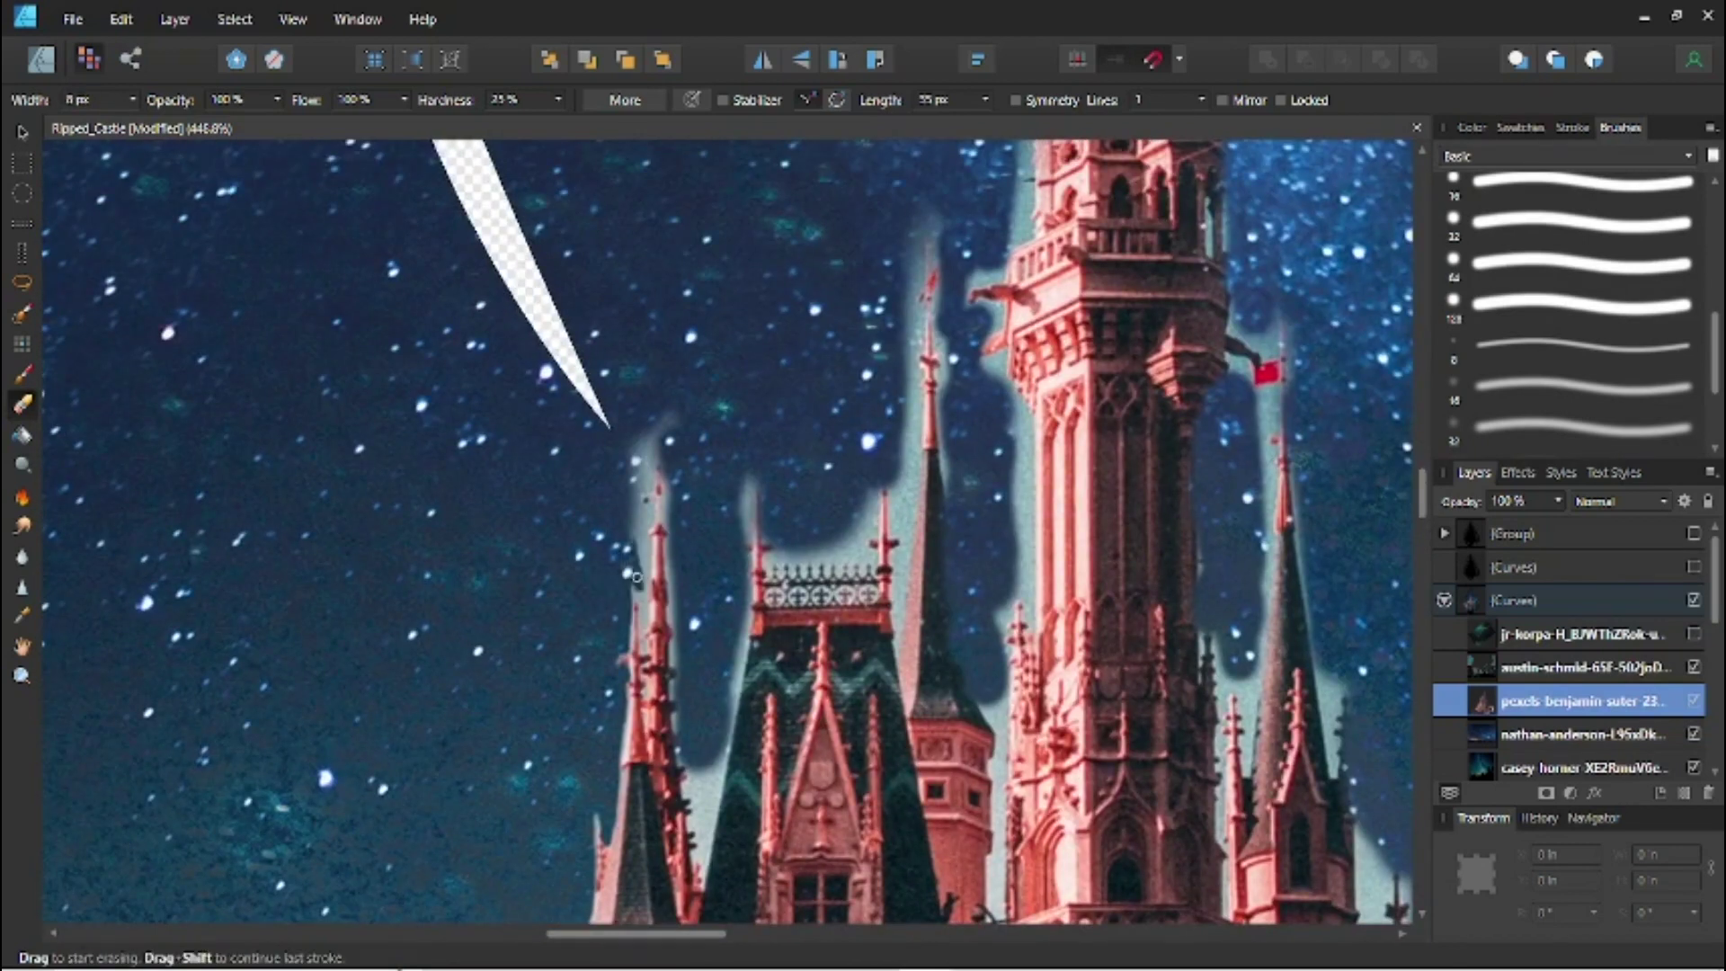
pyautogui.moveTo(652, 443); pyautogui.dragTo(632, 508)
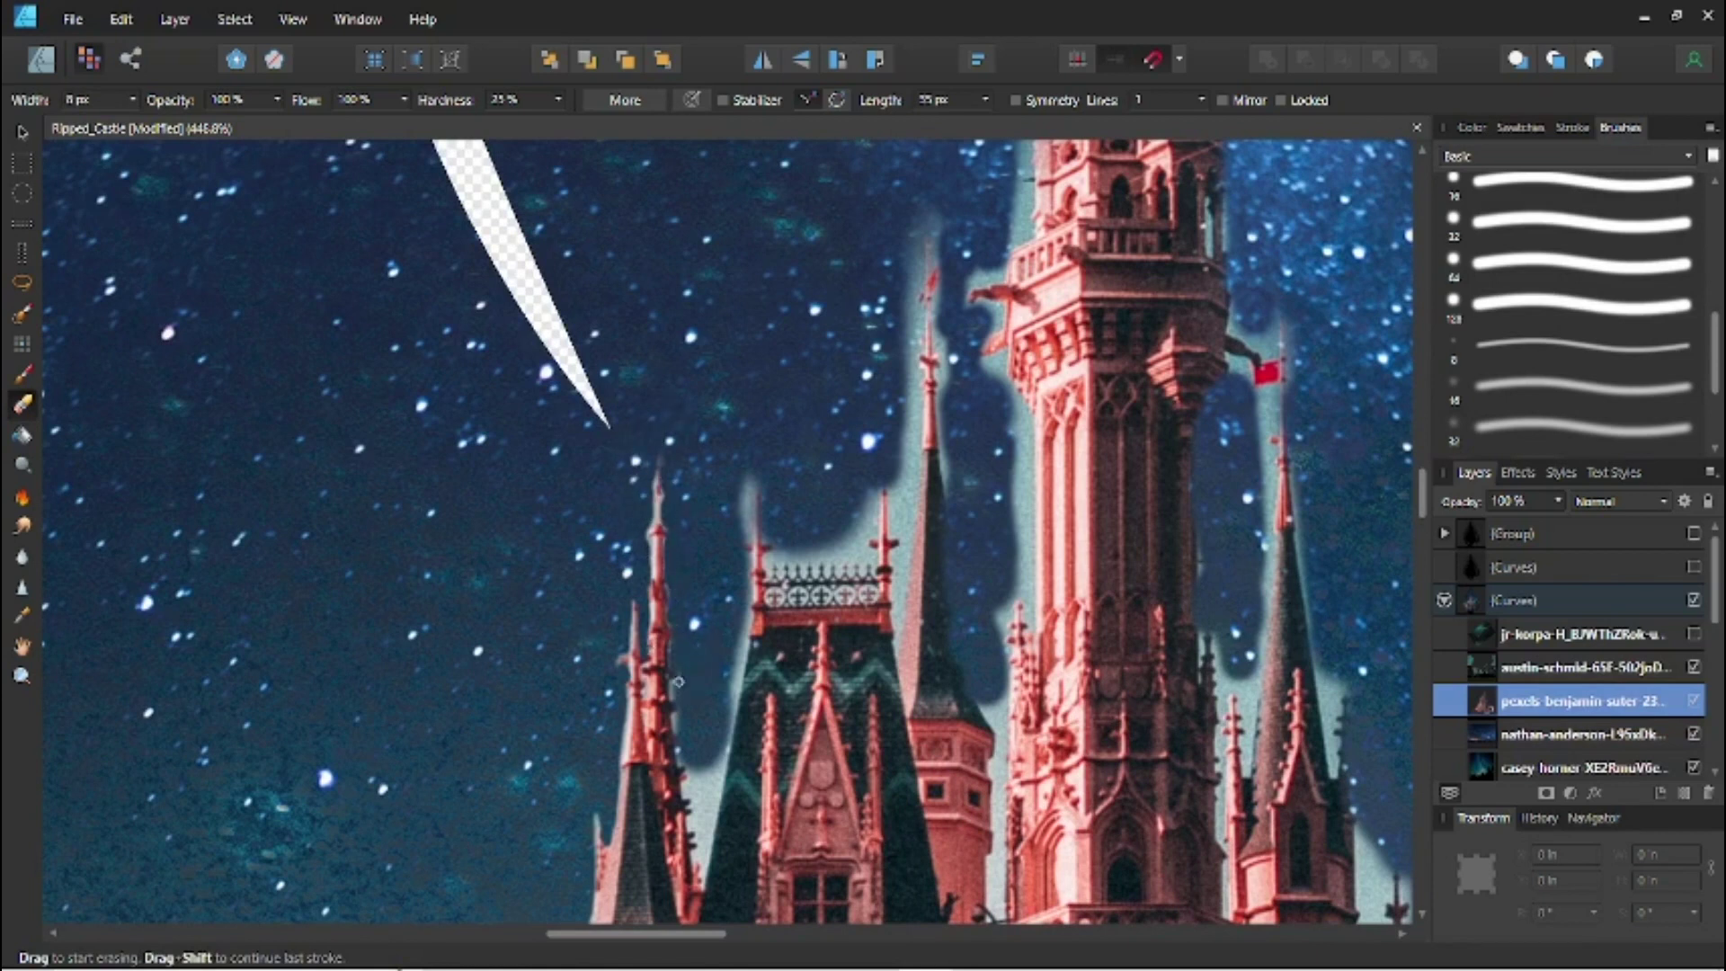
pyautogui.scroll(-4, 692, 725)
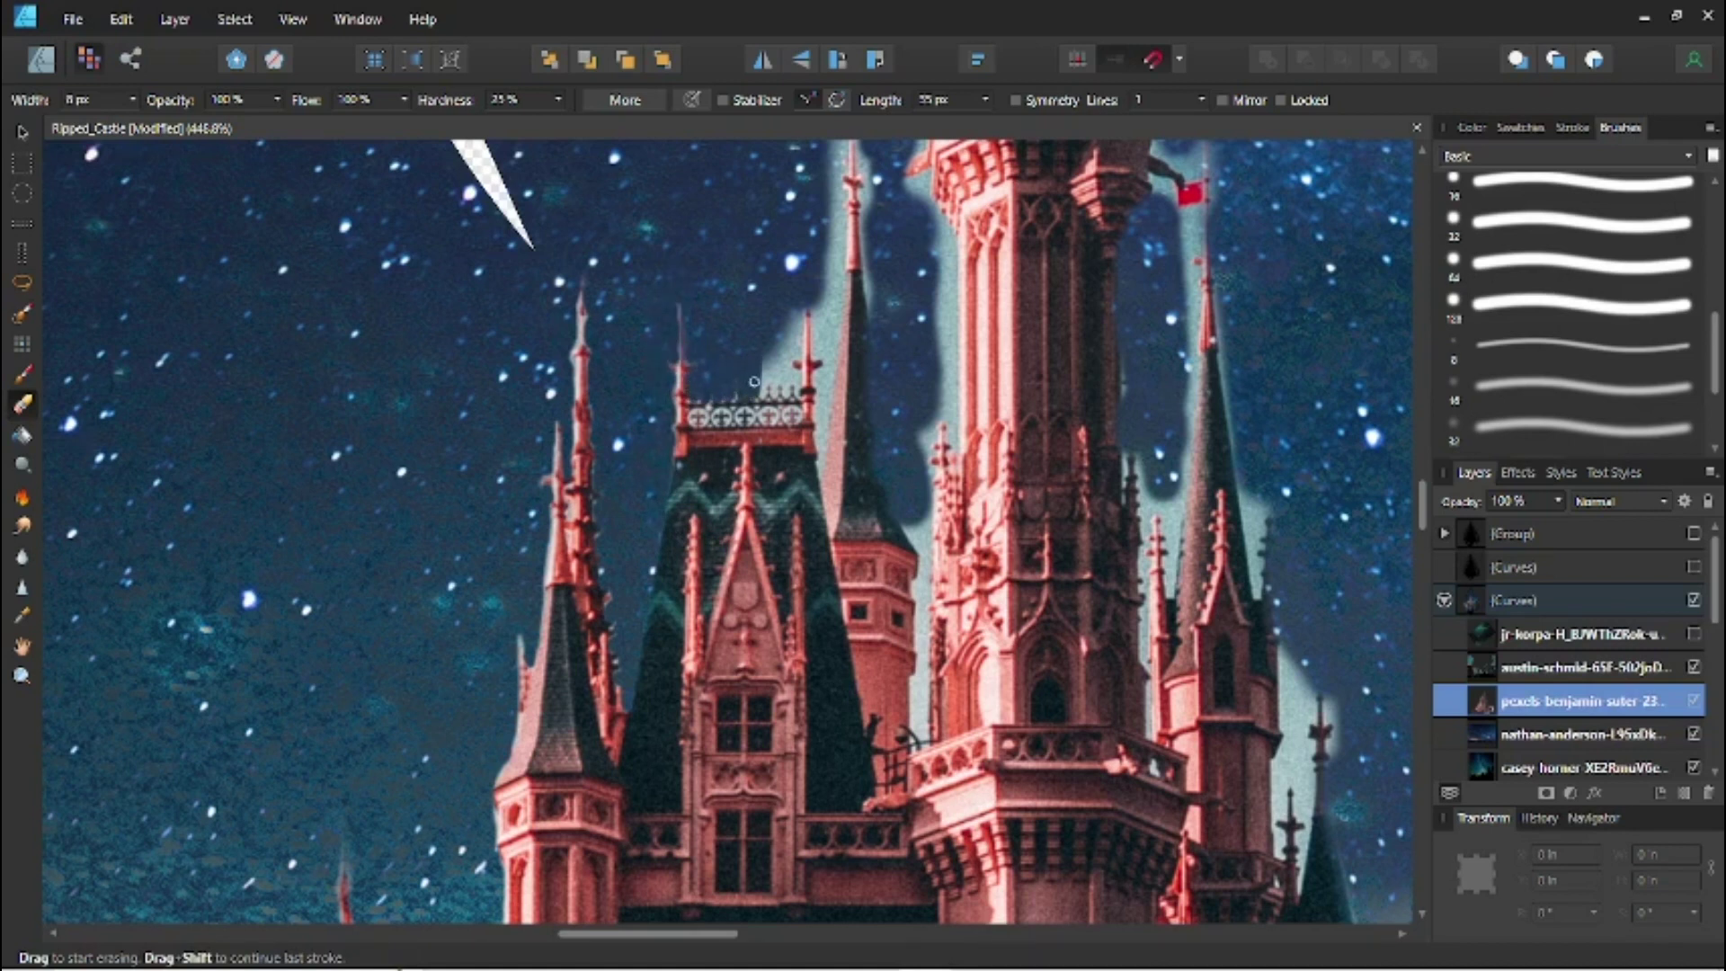
pyautogui.moveTo(752, 381); pyautogui.dragTo(795, 337)
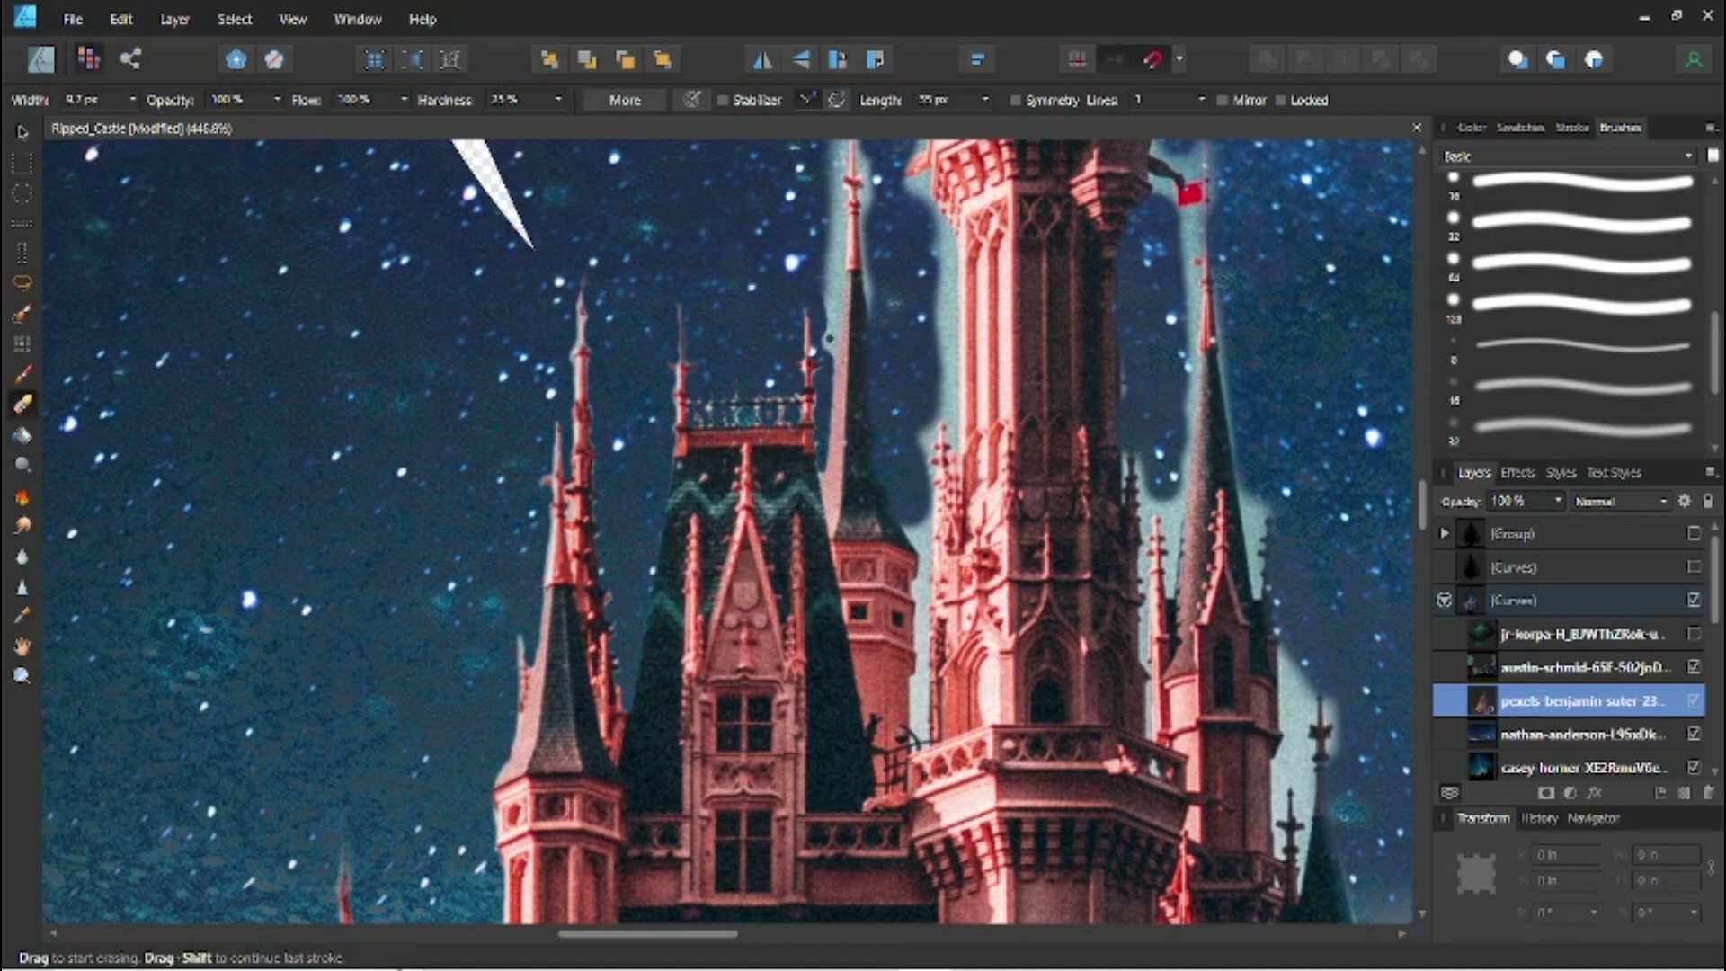
# Erase the halo around the slender dark spire between the green roof and the main tower.
pyautogui.moveTo(825, 356); pyautogui.dragTo(831, 214)
pyautogui.moveTo(817, 181)
pyautogui.mouseDown()
pyautogui.moveTo(700, 516)
pyautogui.moveTo(717, 378)
pyautogui.mouseUp()
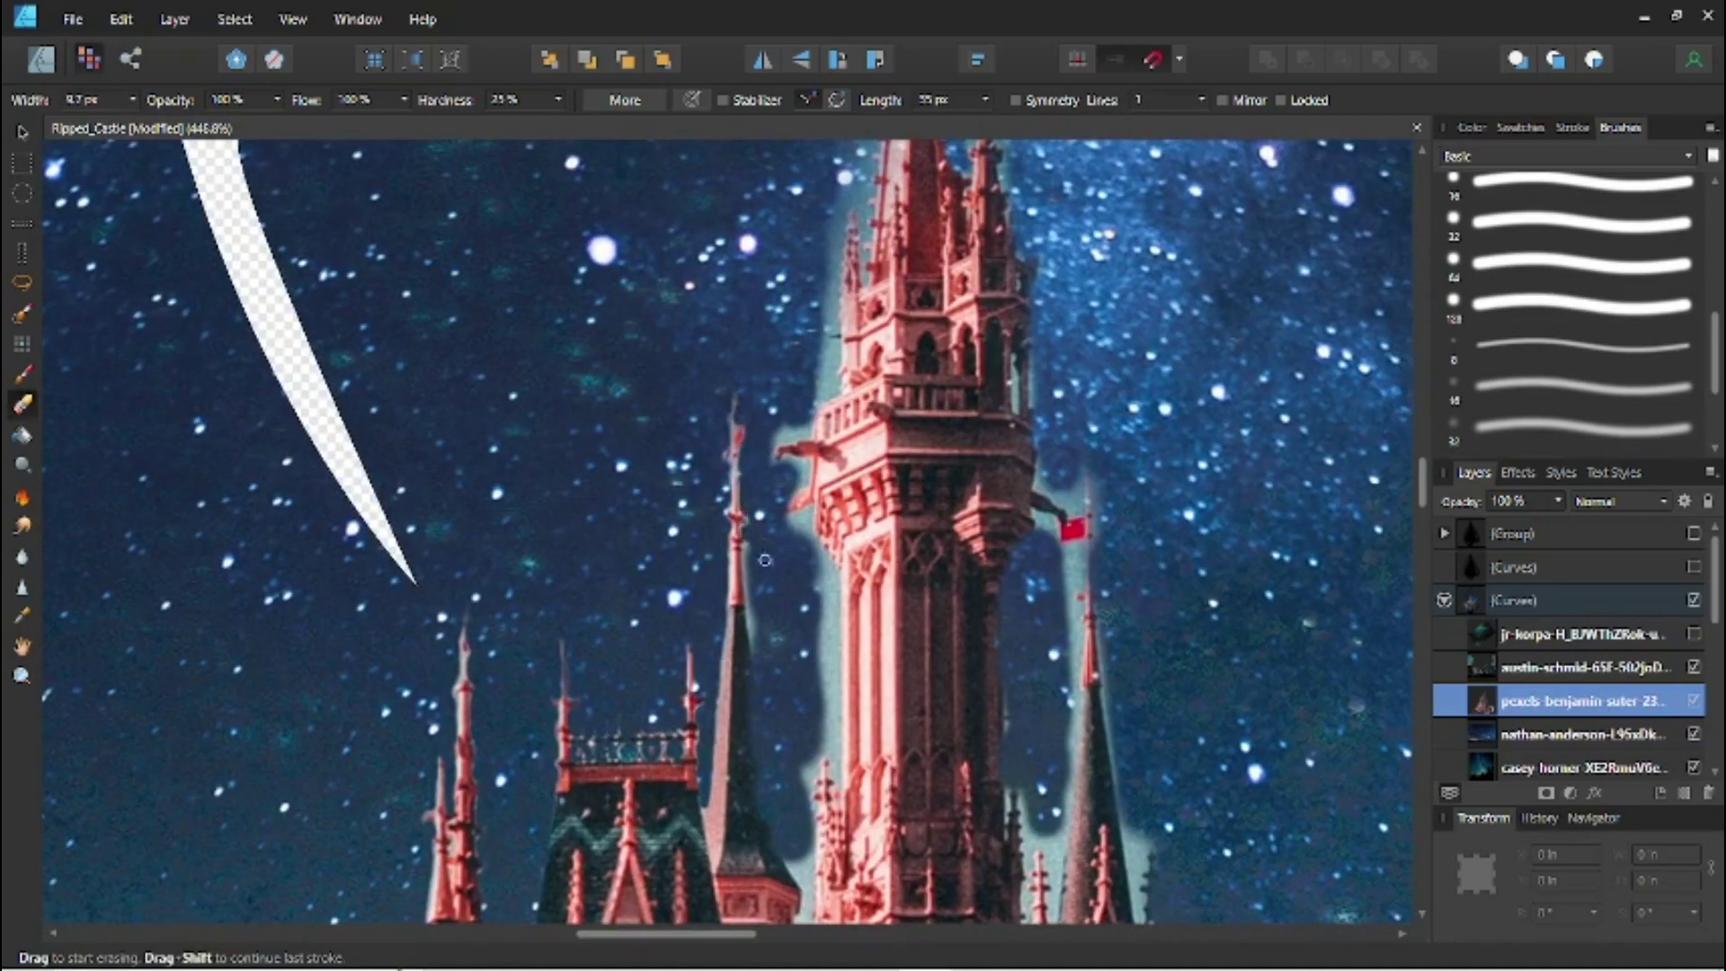
pyautogui.moveTo(786, 852)
pyautogui.mouseDown()
pyautogui.moveTo(659, 733)
pyautogui.moveTo(563, 550)
pyautogui.moveTo(554, 471)
pyautogui.mouseUp()
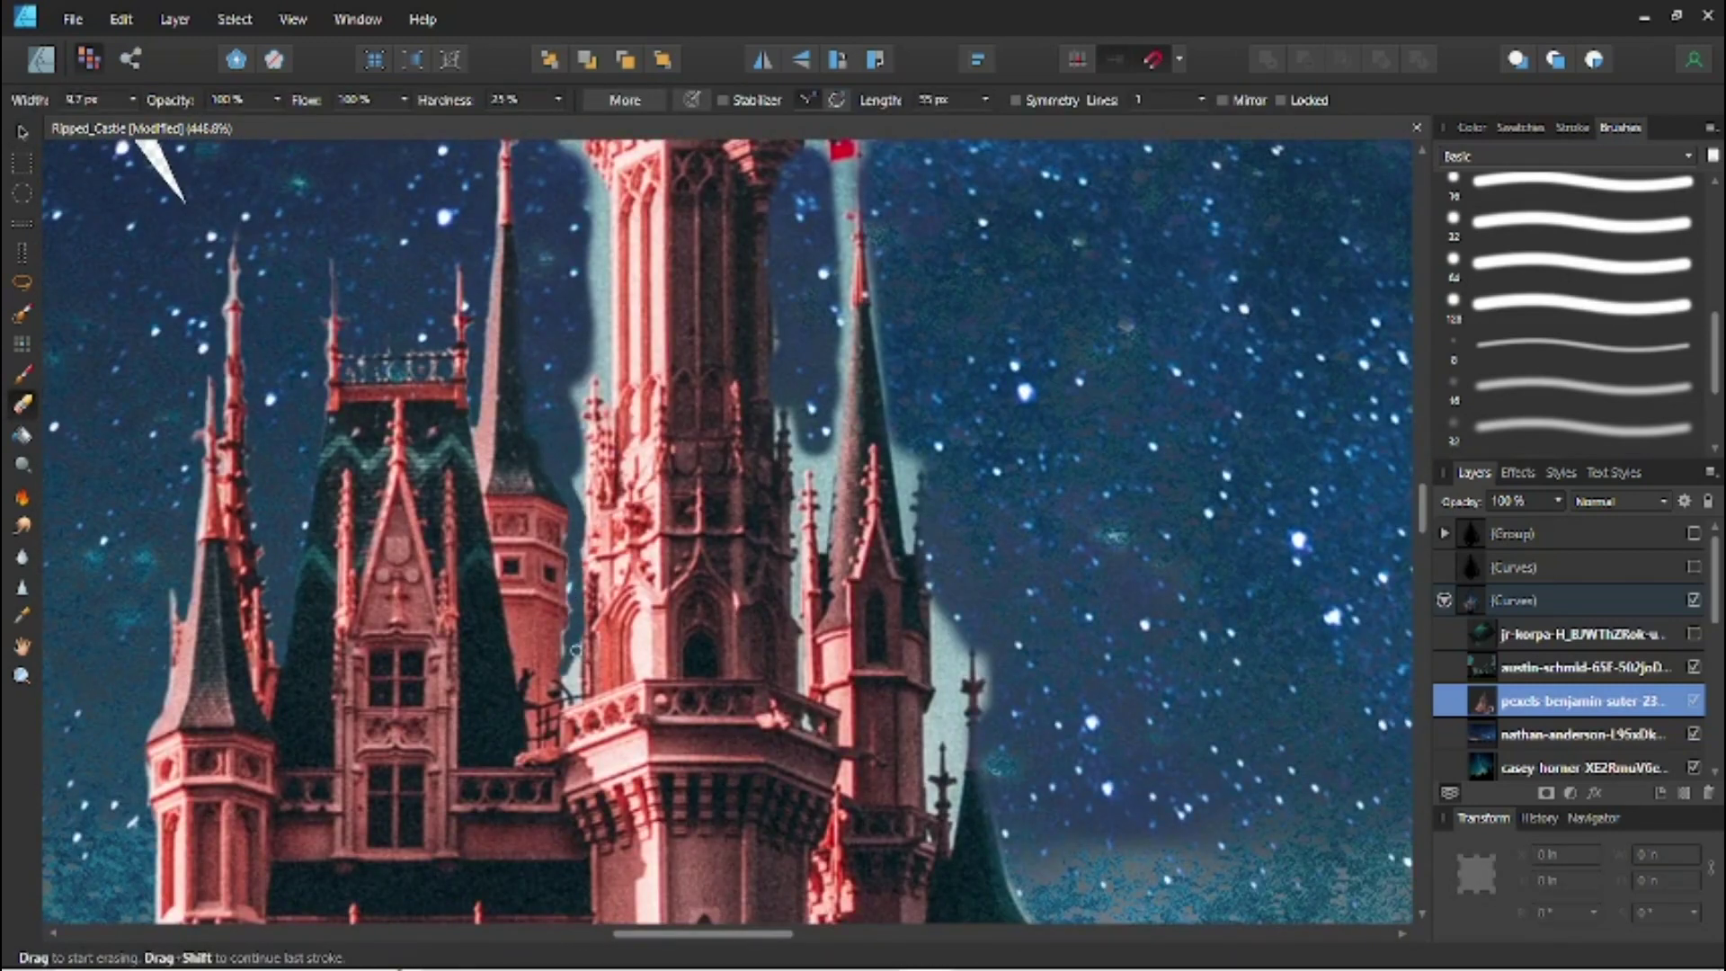
# Erase the halo along the left side of the castle's main tower shaft.
pyautogui.moveTo(571, 390); pyautogui.dragTo(575, 356)
pyautogui.moveTo(624, 289); pyautogui.dragTo(565, 459)
pyautogui.moveTo(512, 322)
pyautogui.mouseDown()
pyautogui.moveTo(539, 467)
pyautogui.moveTo(525, 515)
pyautogui.mouseUp()
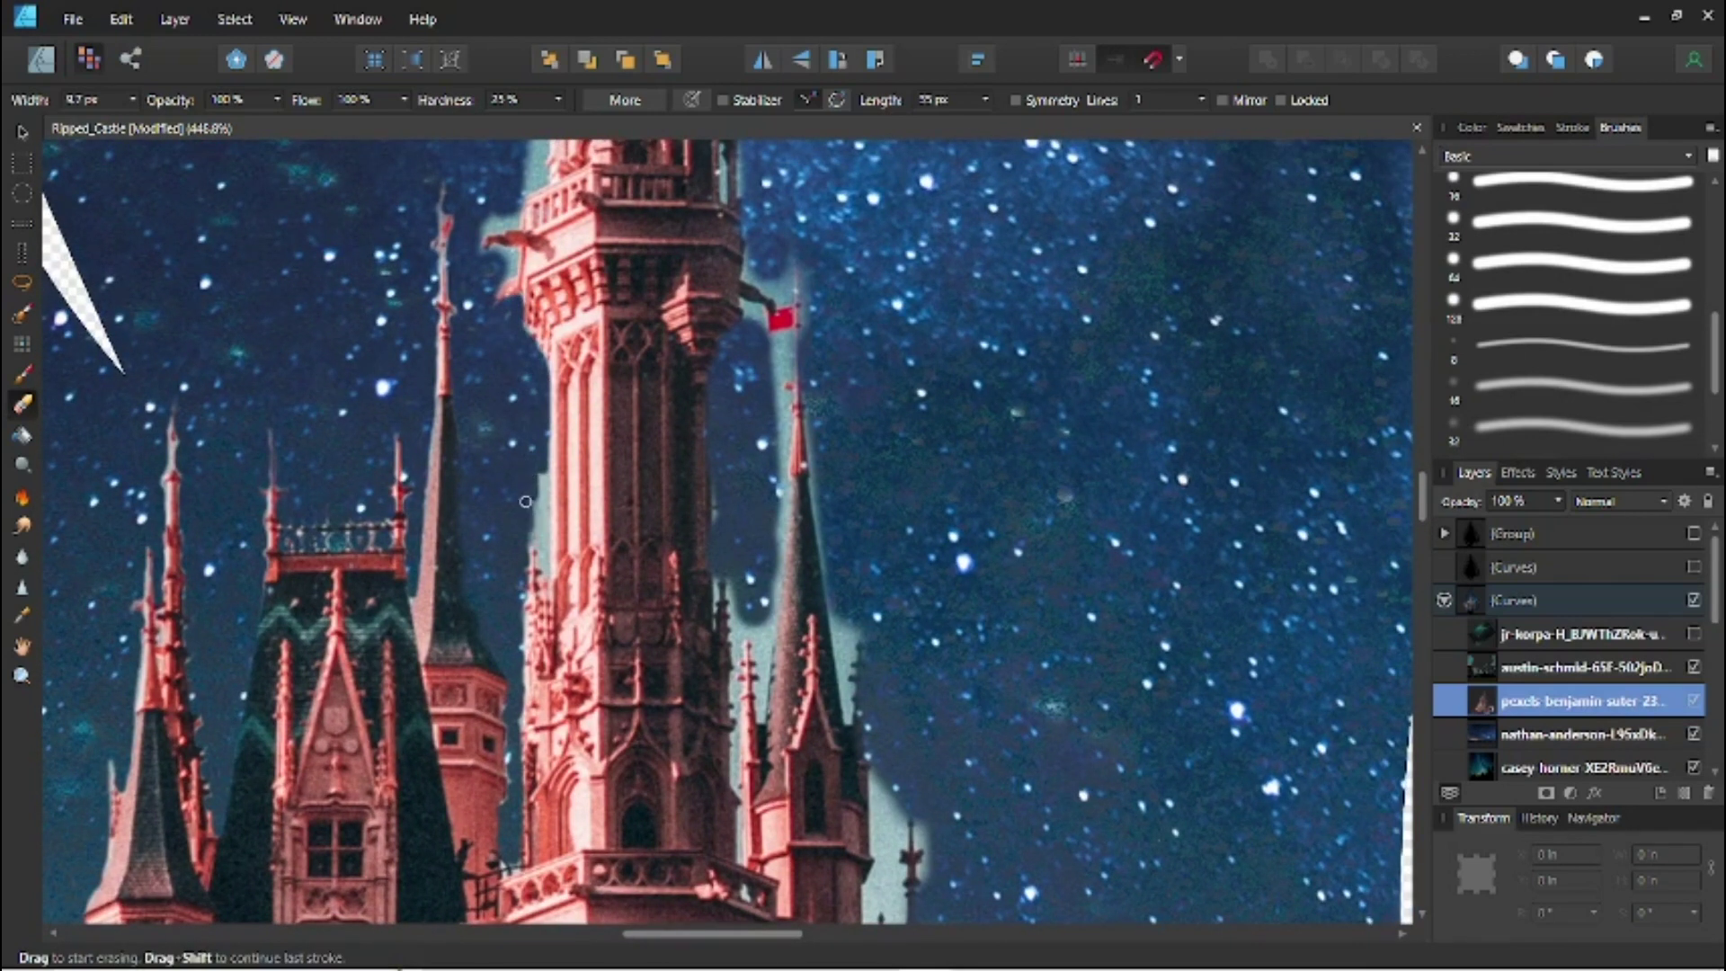
pyautogui.moveTo(529, 388); pyautogui.dragTo(680, 543)
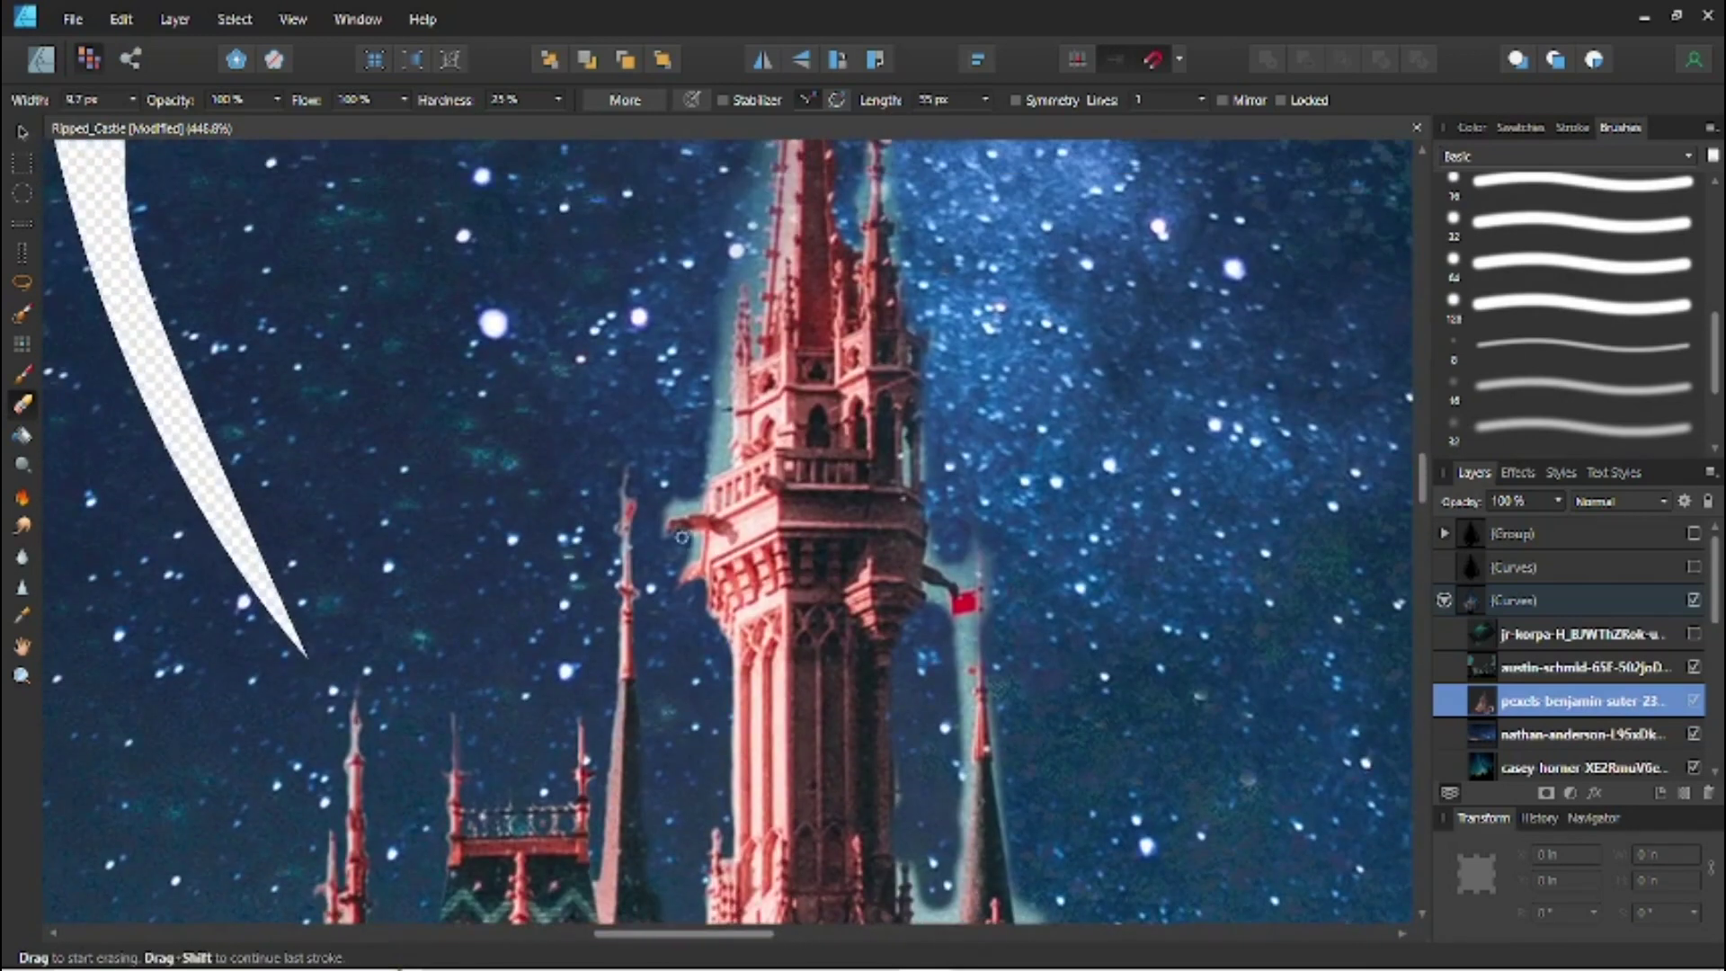
# Erase the halo up the left side of the main tower's balcony and spire to its tip, widening the eraser to 12 px.
pyautogui.moveTo(709, 453)
pyautogui.mouseDown()
pyautogui.moveTo(730, 268)
pyautogui.moveTo(755, 311)
pyautogui.moveTo(675, 742)
pyautogui.mouseUp()
pyautogui.press(']')
pyautogui.press(']')
pyautogui.press(']')
pyautogui.moveTo(665, 619); pyautogui.dragTo(701, 322)
pyautogui.moveTo(701, 321); pyautogui.dragTo(730, 743)
pyautogui.moveTo(728, 730); pyautogui.dragTo(744, 585)
pyautogui.moveTo(746, 472); pyautogui.dragTo(758, 416)
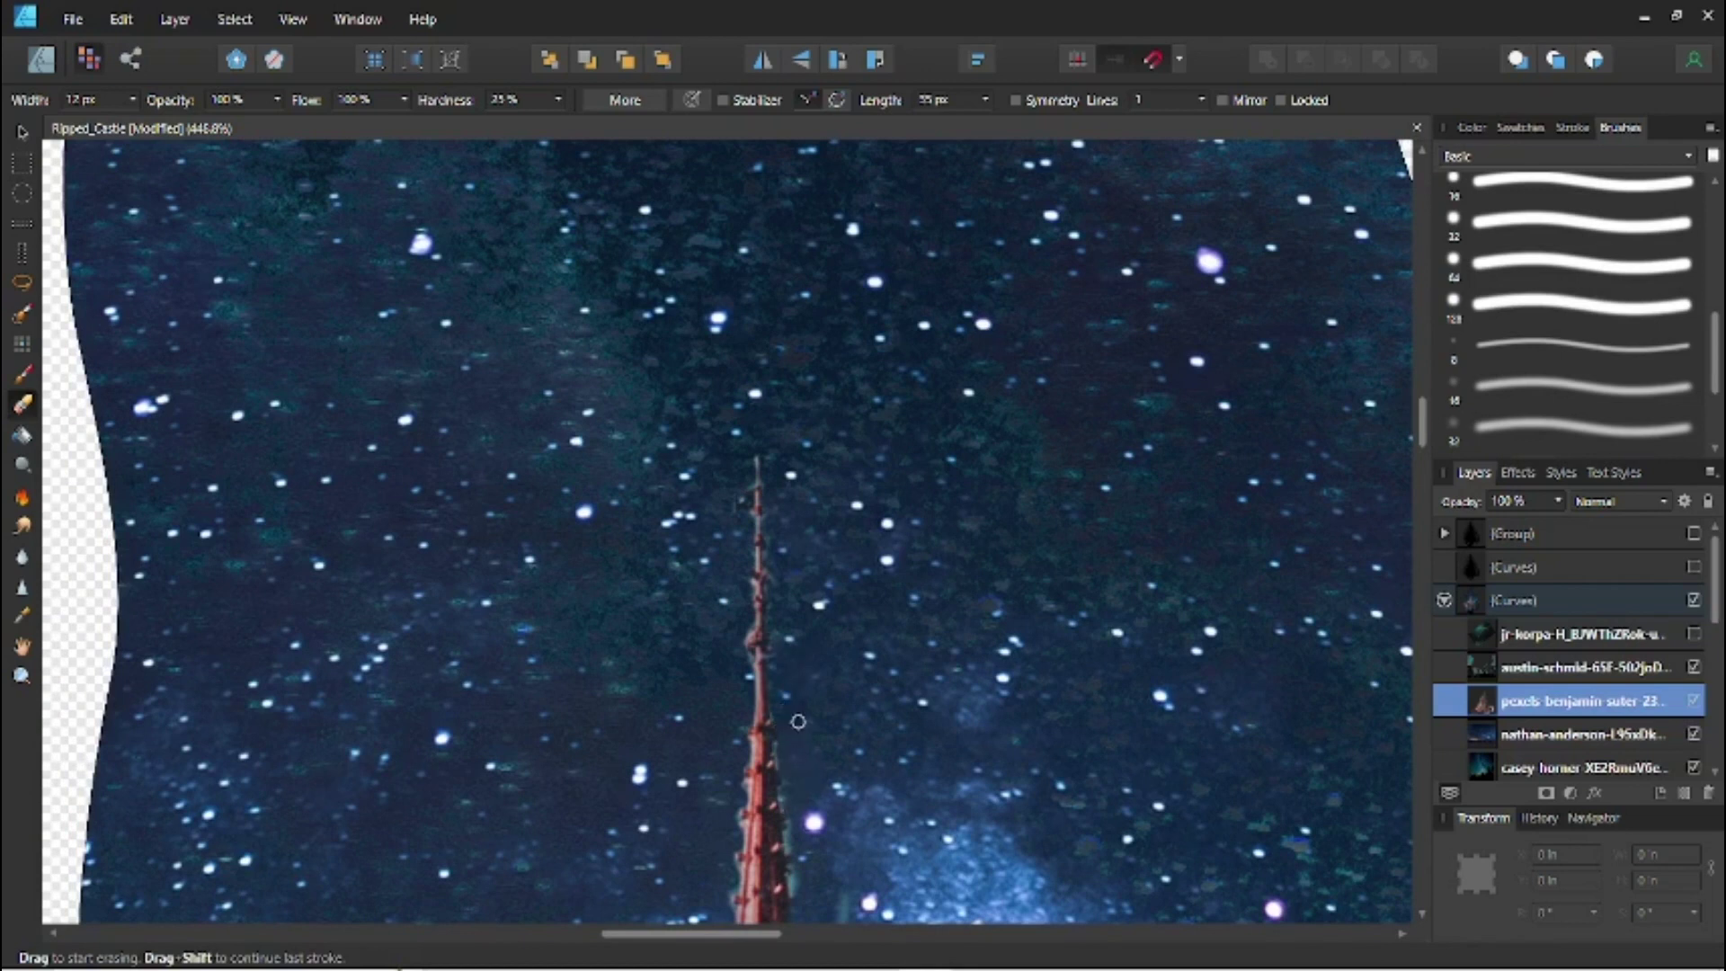
# Erase the halo down the right side of the main spire and around the red flag.
pyautogui.moveTo(805, 737); pyautogui.dragTo(678, 414)
pyautogui.moveTo(710, 622); pyautogui.dragTo(685, 335)
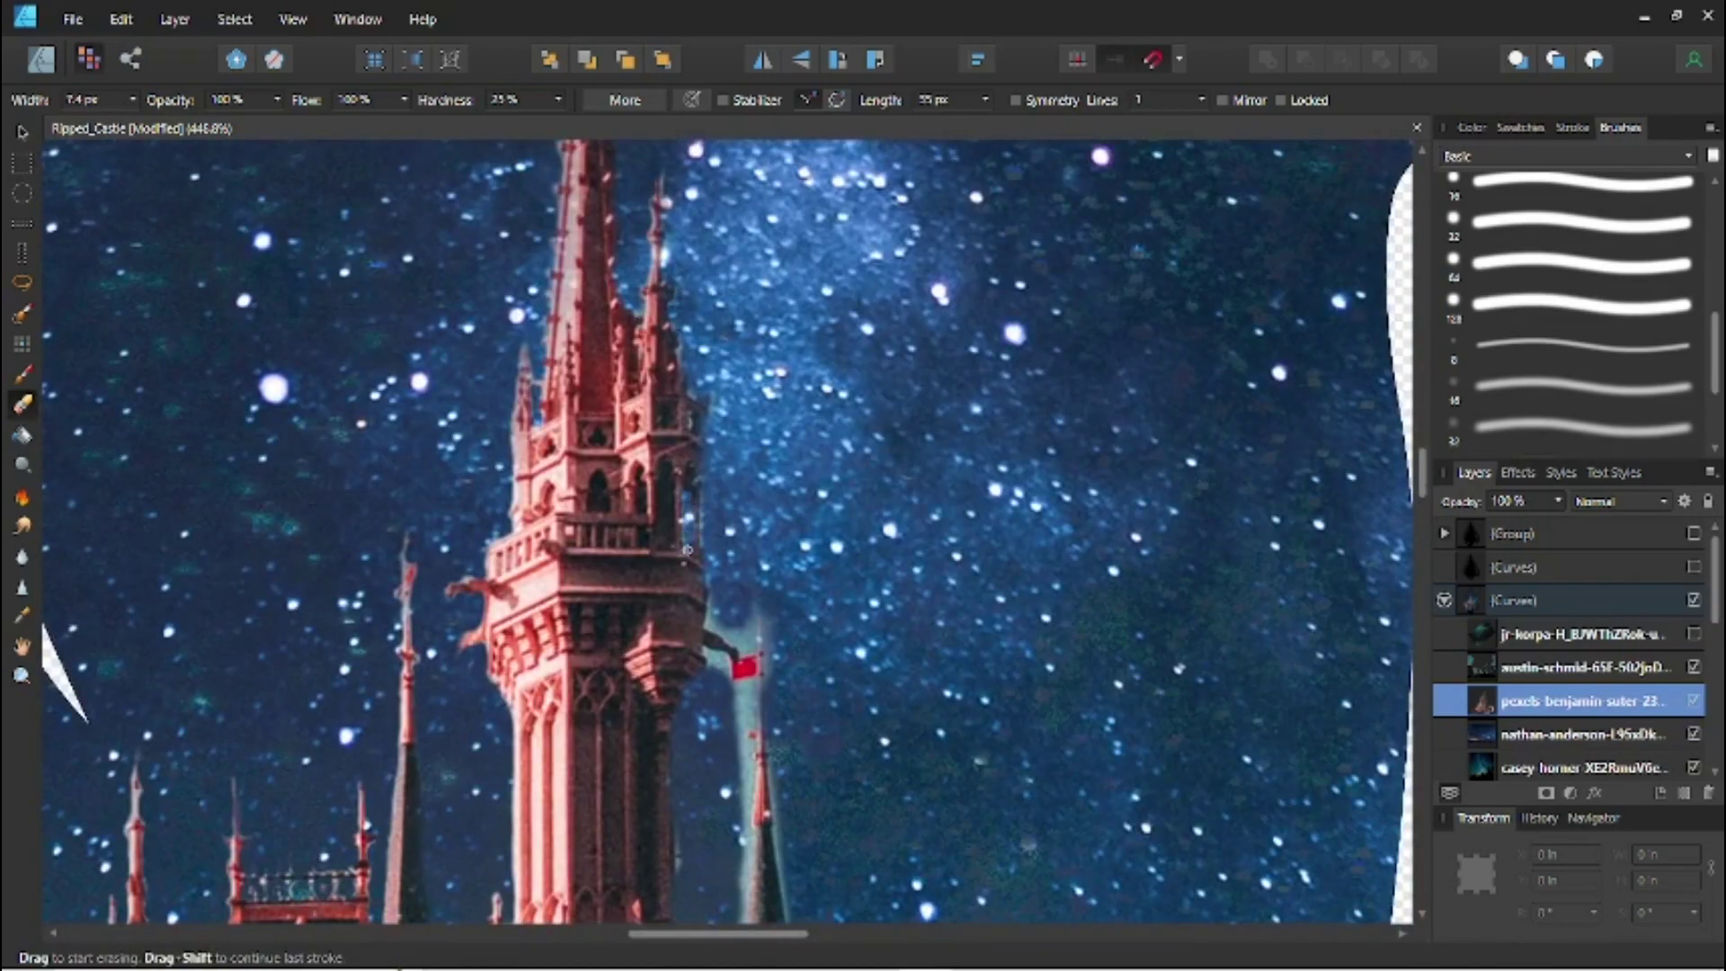
pyautogui.moveTo(712, 629); pyautogui.dragTo(767, 627)
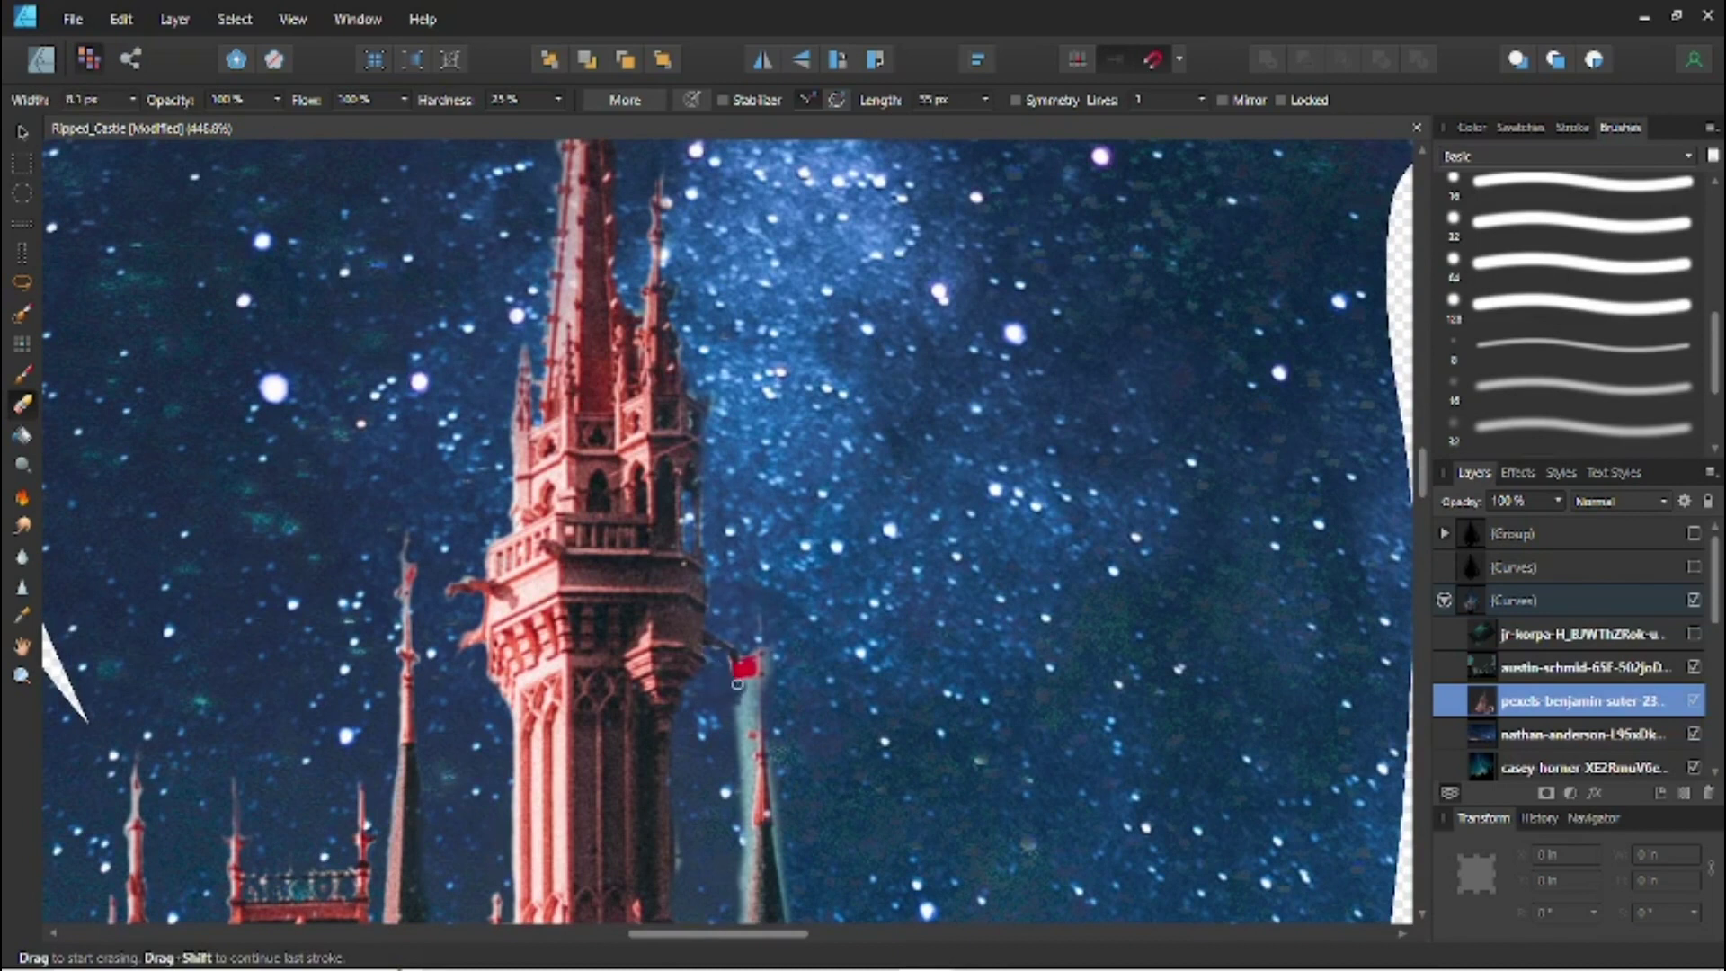
pyautogui.moveTo(736, 689); pyautogui.dragTo(735, 690)
# Erase the halo around the slim spire below the flag and the pale patch beside its turret.
pyautogui.scroll(-5, 773, 653)
pyautogui.moveTo(738, 396); pyautogui.dragTo(717, 617)
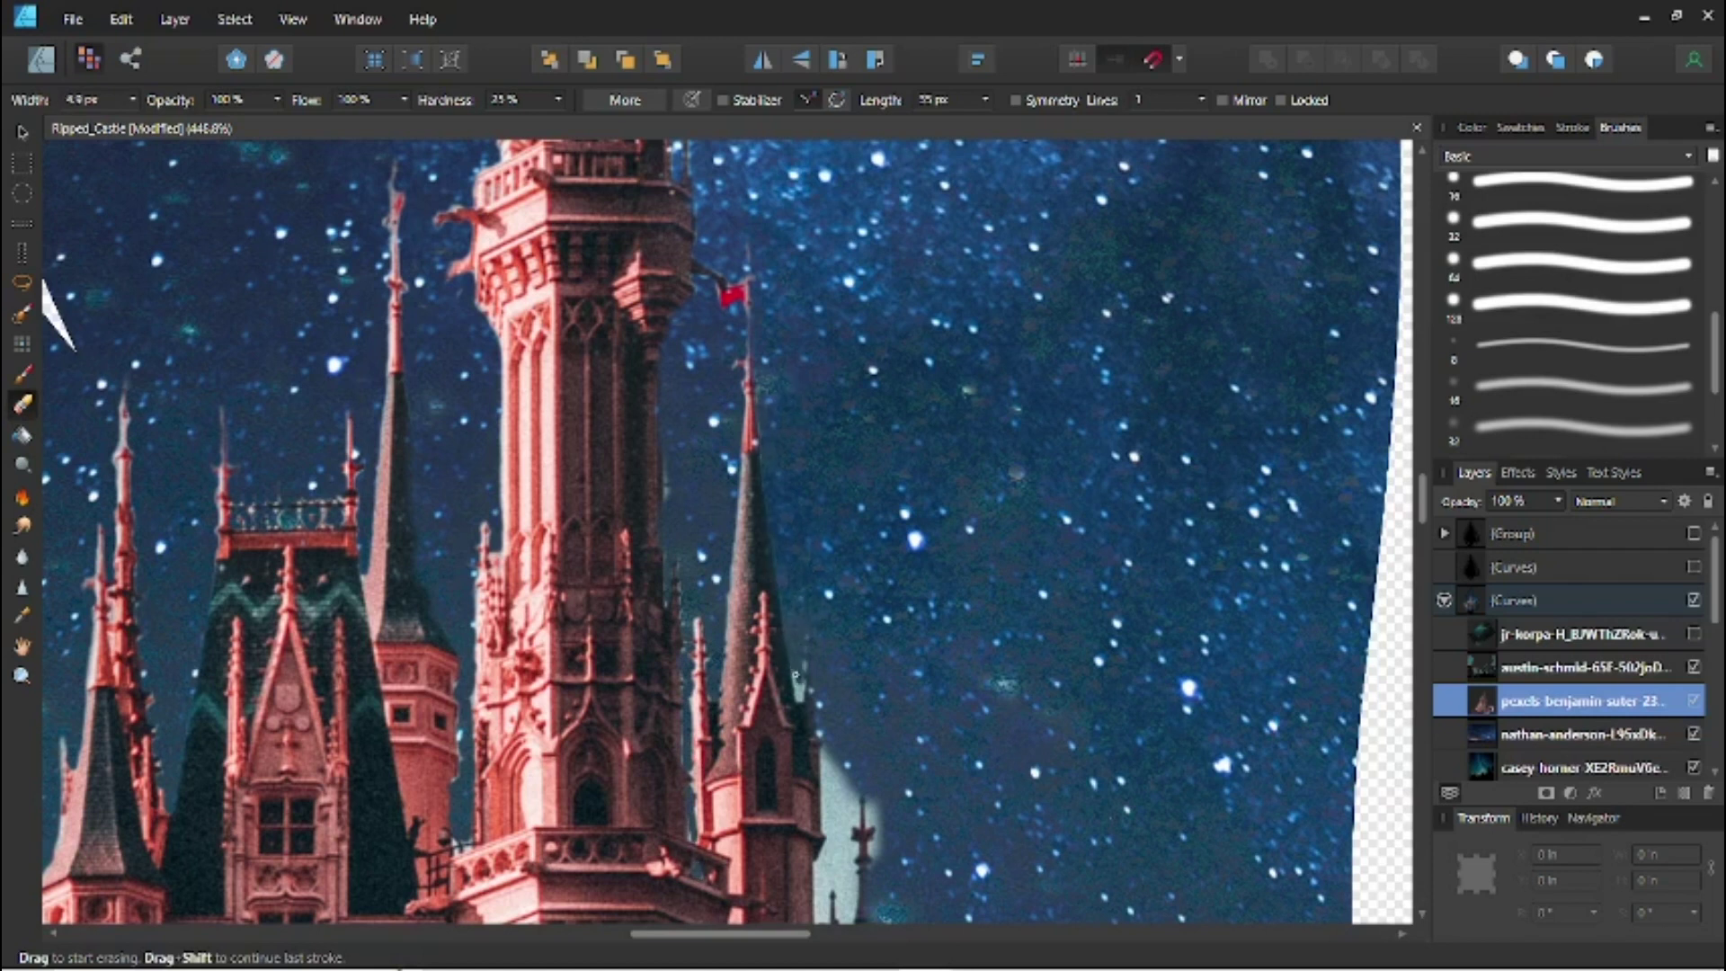
pyautogui.scroll(-5, 828, 398)
pyautogui.press(']')
pyautogui.moveTo(856, 405)
pyautogui.mouseDown()
pyautogui.moveTo(820, 470)
pyautogui.moveTo(845, 510)
pyautogui.mouseUp()
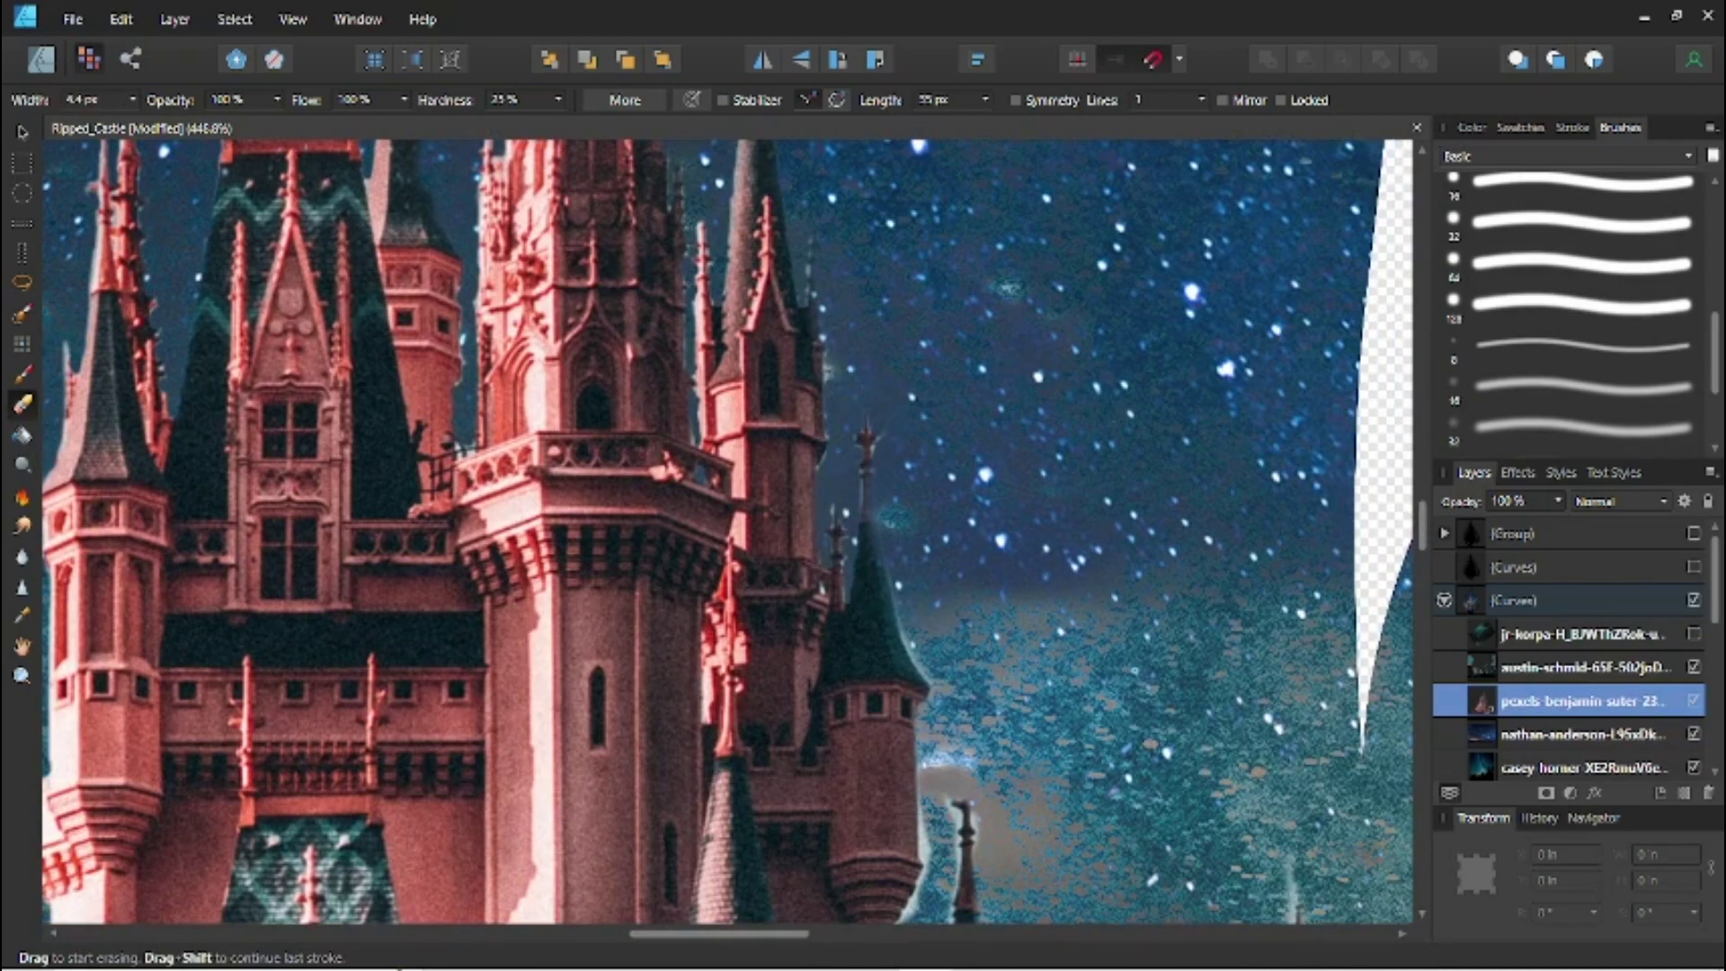
# Erase the halo along the green corner turret, the wall beneath it and the battlements beside the dark spire.
pyautogui.moveTo(982, 717); pyautogui.dragTo(875, 532)
pyautogui.press(']')
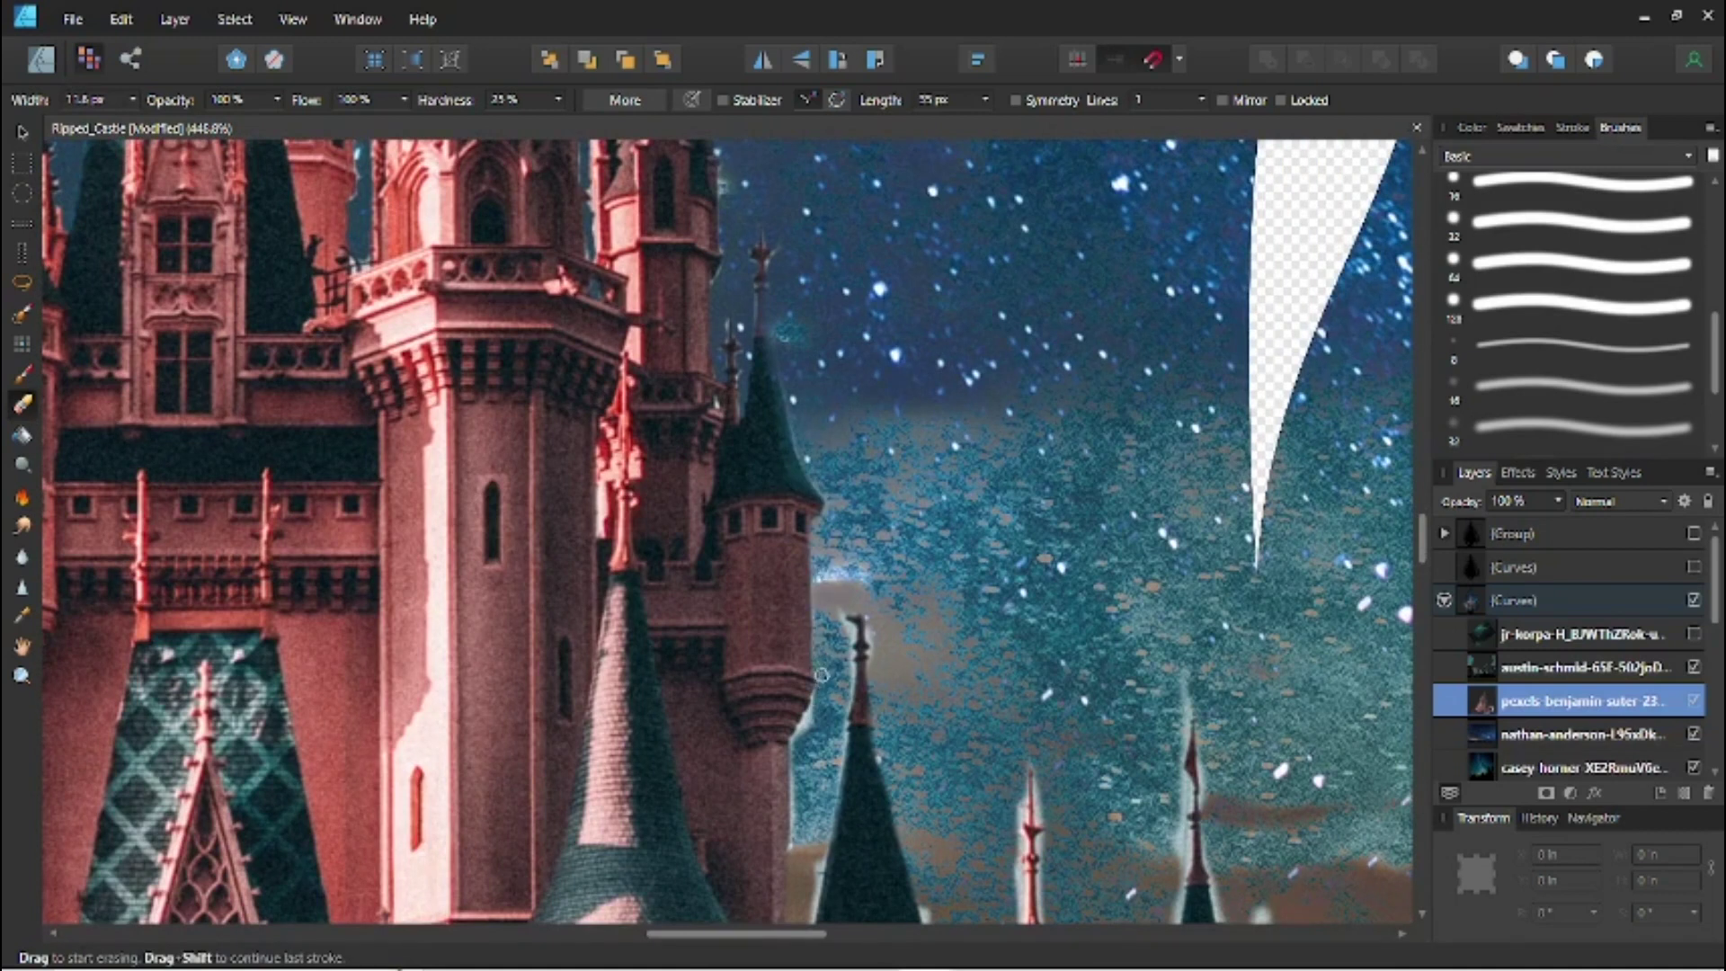
pyautogui.moveTo(822, 707); pyautogui.dragTo(867, 500)
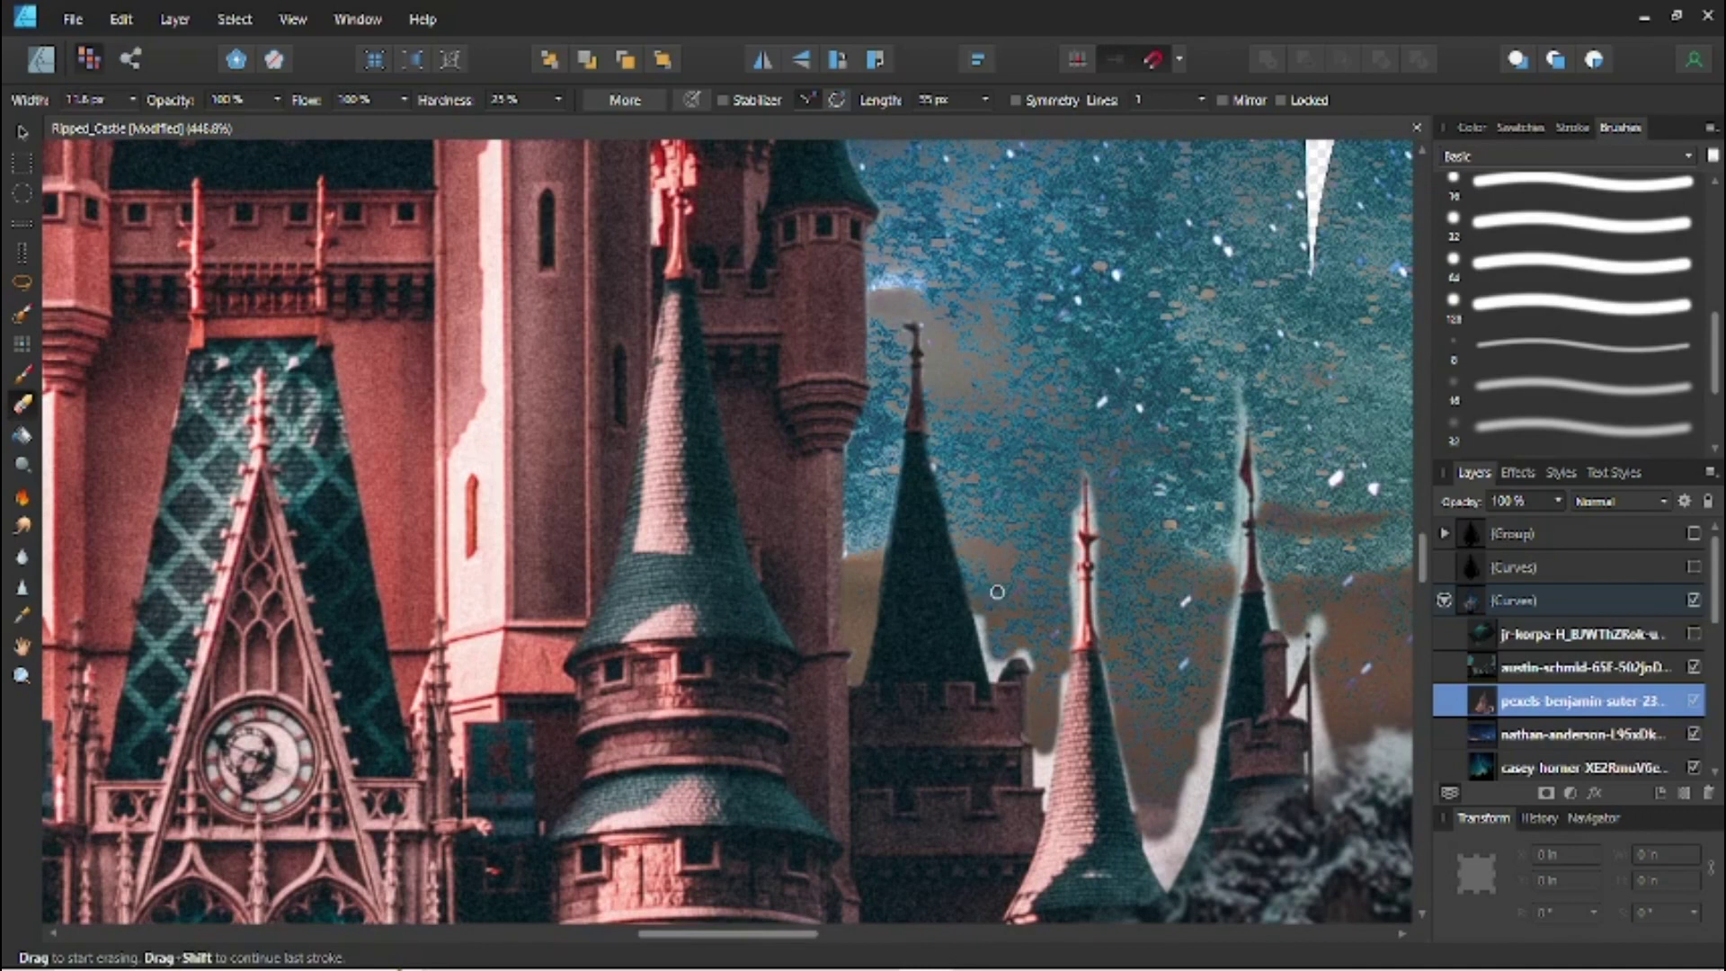
pyautogui.moveTo(1034, 555)
pyautogui.mouseDown()
pyautogui.moveTo(737, 501)
pyautogui.moveTo(757, 643)
pyautogui.mouseUp()
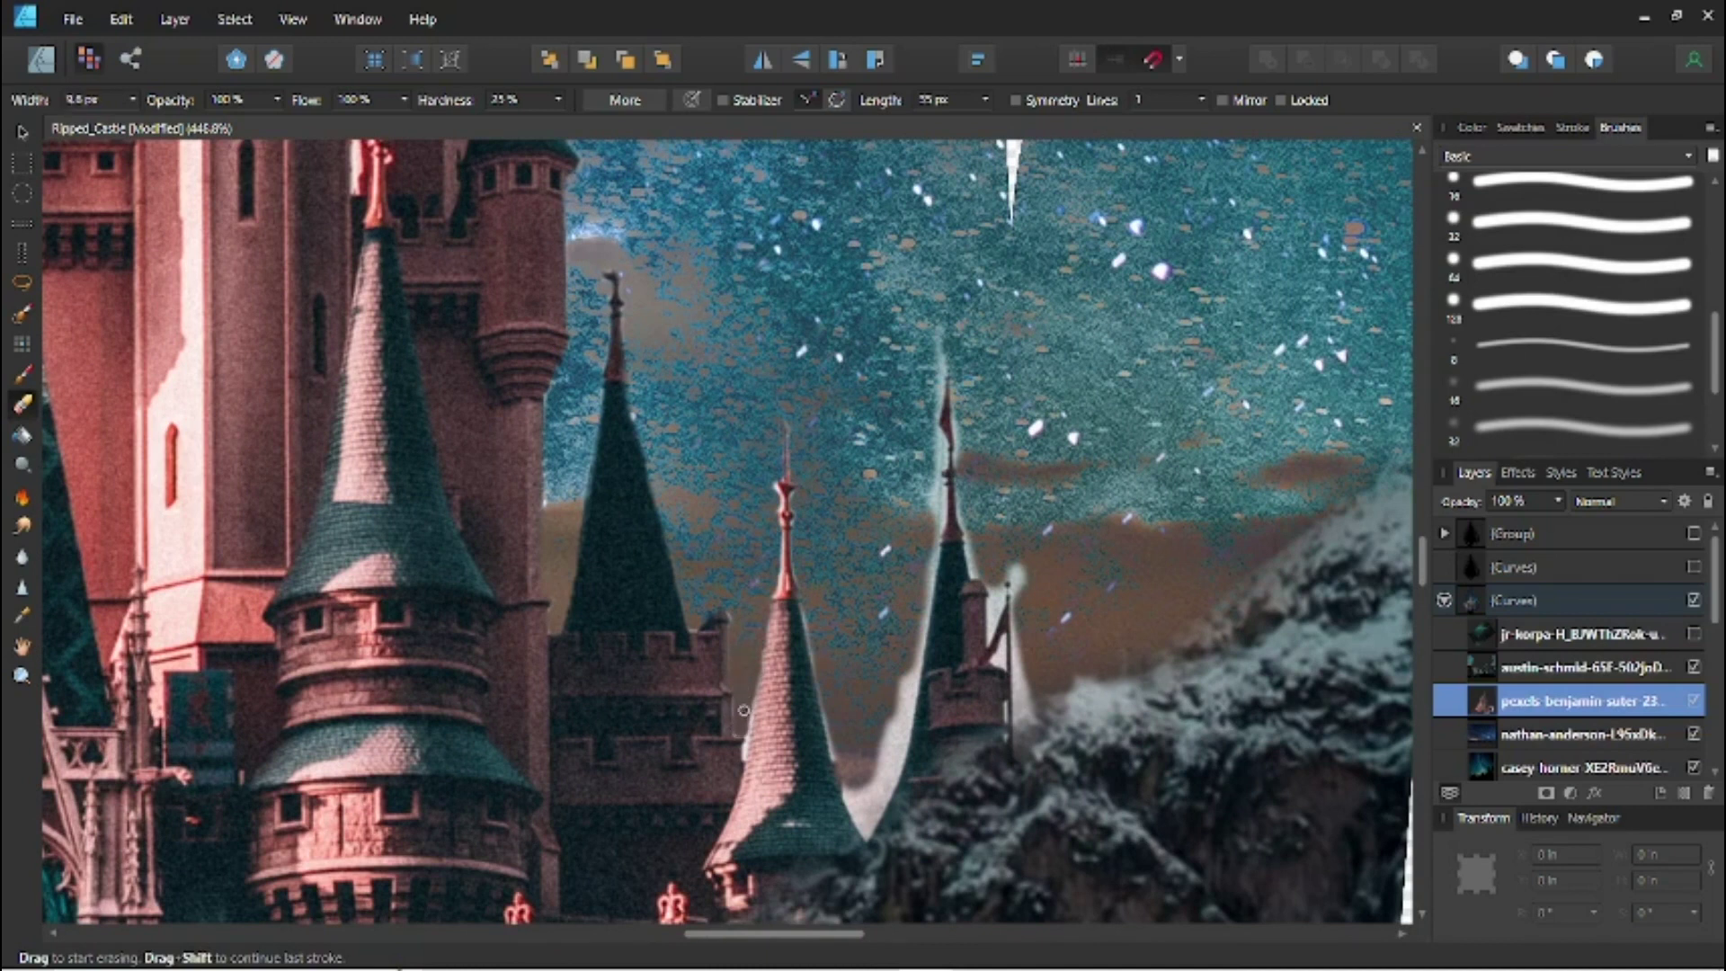
# Erase the halo between the small pink conical spire and the dark spire near the mountain, up to its tip.
pyautogui.moveTo(812, 620)
pyautogui.mouseDown()
pyautogui.moveTo(864, 816)
pyautogui.moveTo(883, 719)
pyautogui.moveTo(869, 827)
pyautogui.mouseUp()
pyautogui.press('[')
pyautogui.moveTo(892, 755)
pyautogui.mouseDown()
pyautogui.moveTo(903, 688)
pyautogui.moveTo(894, 737)
pyautogui.mouseUp()
pyautogui.keyDown('ctrl'); pyautogui.click(905, 678); pyautogui.keyUp('ctrl')
pyautogui.click(1514, 699)
pyautogui.moveTo(913, 588); pyautogui.dragTo(921, 575)
pyautogui.moveTo(933, 482); pyautogui.dragTo(913, 445)
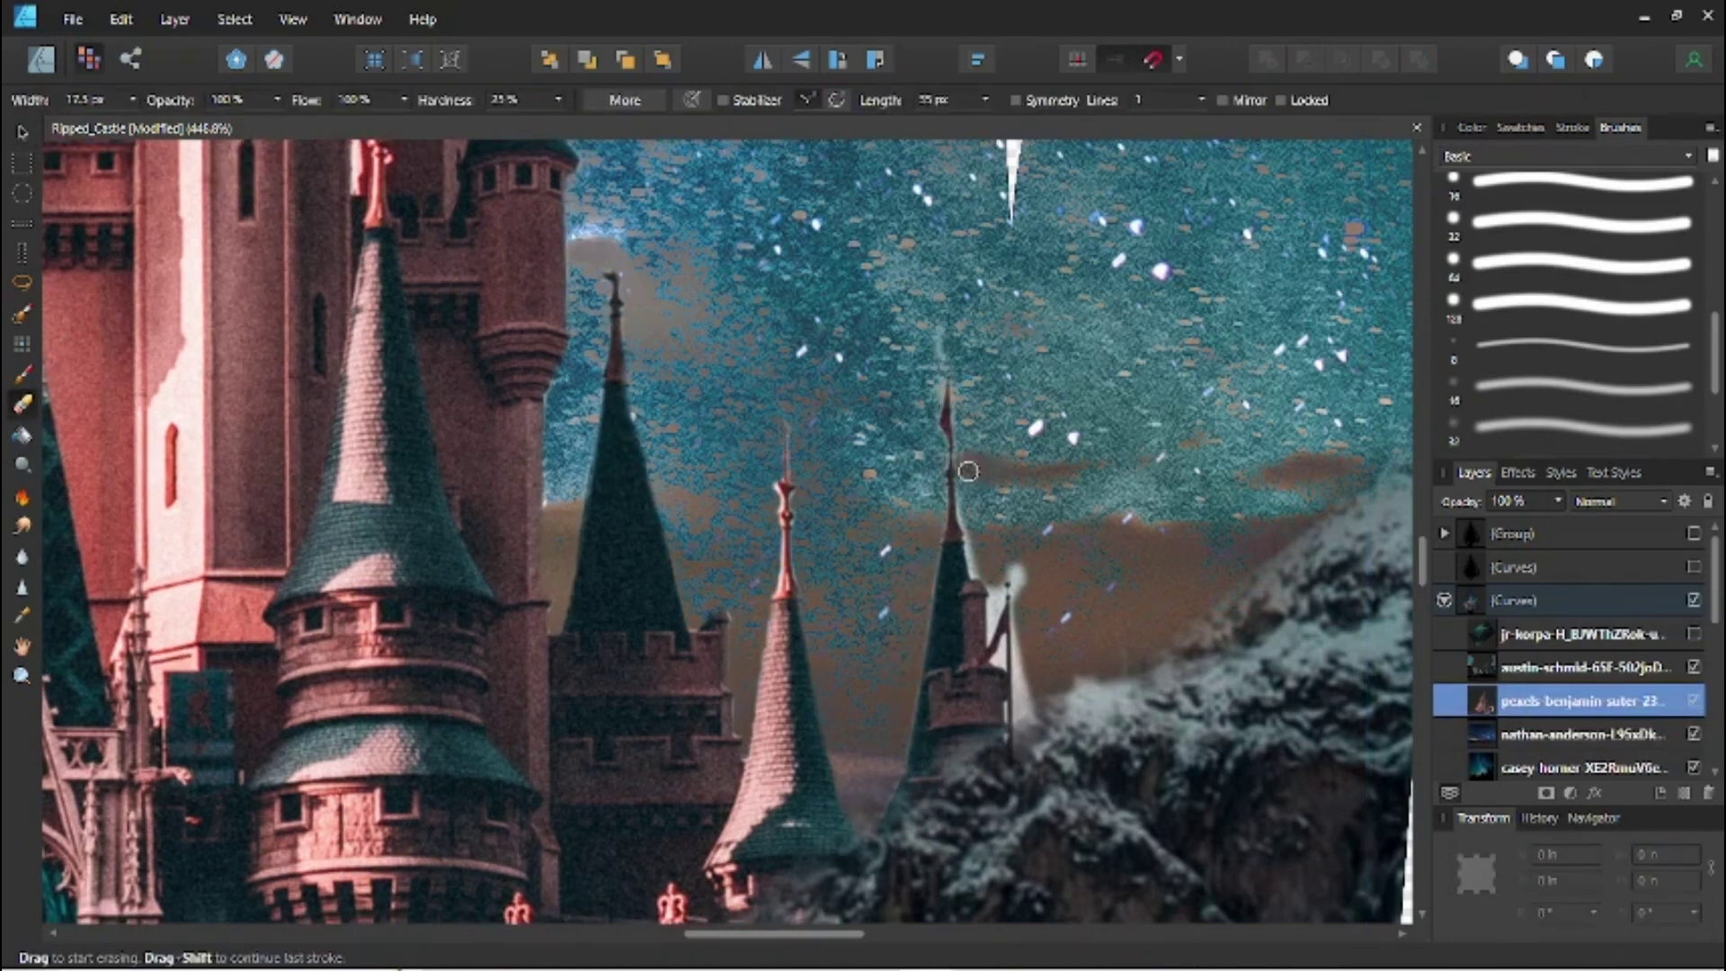
# Erase the pale patch around the flagpole and small turret at the mountain's edge.
pyautogui.moveTo(972, 561)
pyautogui.mouseDown()
pyautogui.moveTo(1016, 563)
pyautogui.moveTo(1030, 726)
pyautogui.mouseUp()
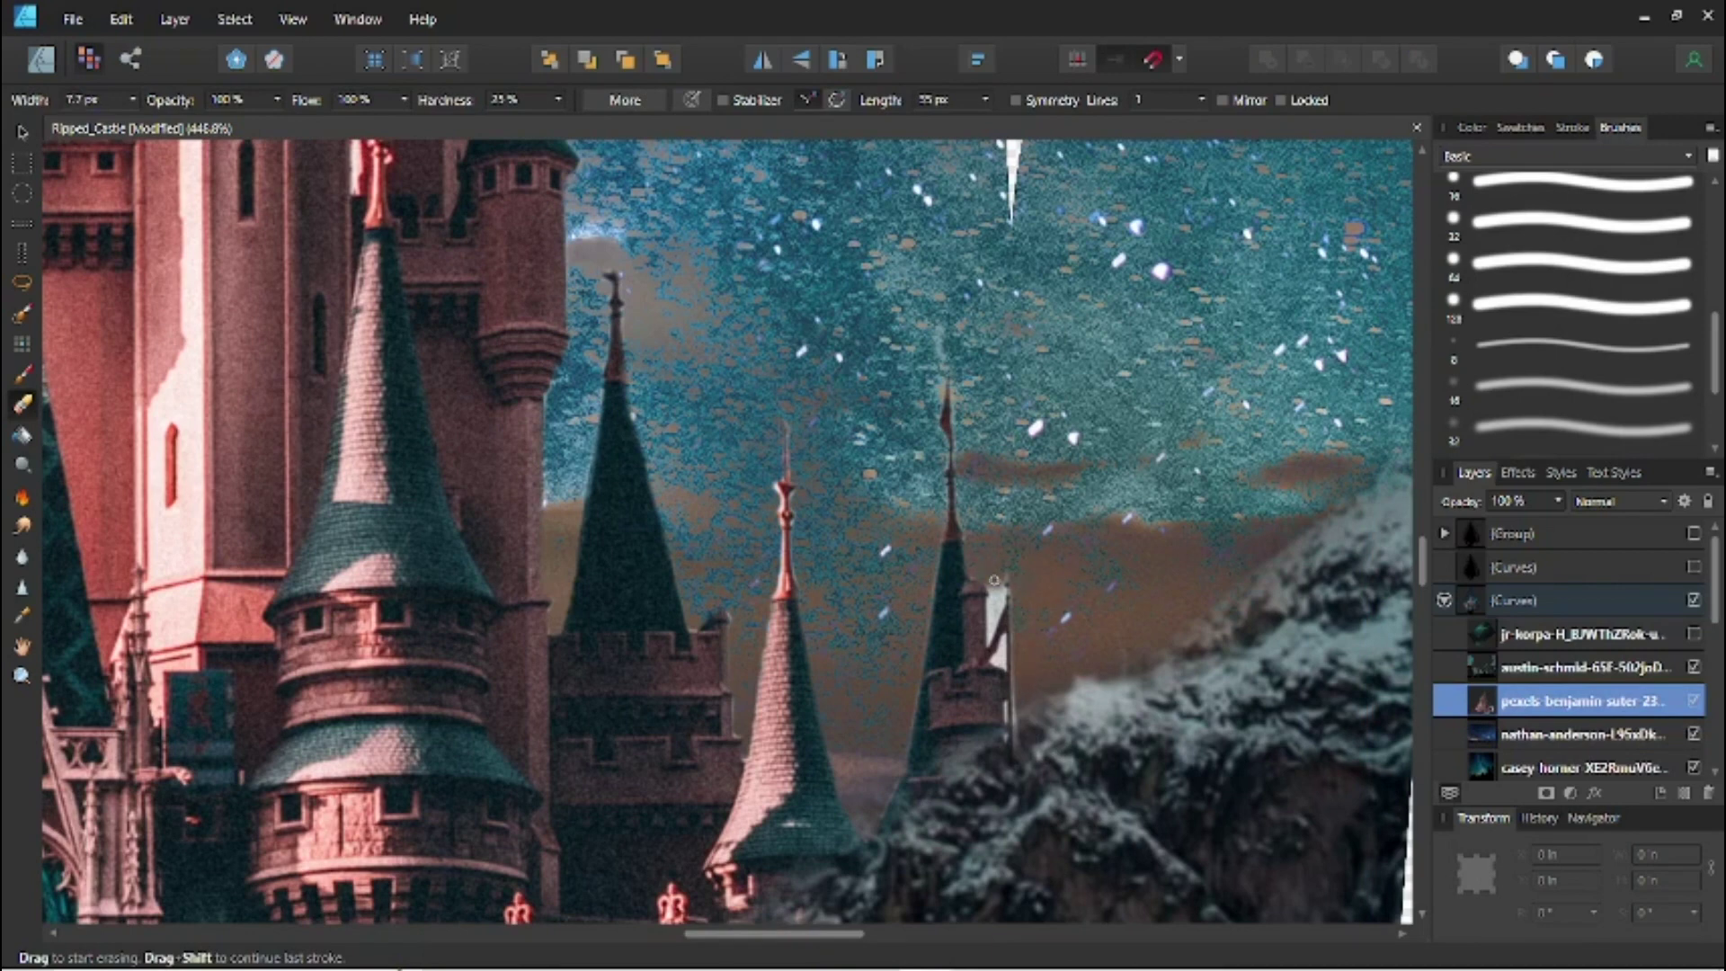
pyautogui.moveTo(1008, 700); pyautogui.dragTo(1006, 724)
pyautogui.press('[')
# Examine the cleaned castle edges and the composite as a whole.
pyautogui.press('space')
pyautogui.moveTo(1106, 655)
pyautogui.mouseDown()
pyautogui.moveTo(824, 435)
pyautogui.moveTo(809, 890)
pyautogui.mouseUp()
pyautogui.moveTo(773, 207)
pyautogui.mouseDown()
pyautogui.moveTo(764, 849)
pyautogui.moveTo(840, 485)
pyautogui.mouseUp()
pyautogui.press('z')
pyautogui.press('alt')
pyautogui.moveTo(1028, 441); pyautogui.dragTo(513, 778)
pyautogui.press('space')
pyautogui.moveTo(762, 620); pyautogui.dragTo(490, 613)
pyautogui.moveTo(661, 639); pyautogui.dragTo(617, 639)
# Duplicate the castle layer and set the copy to Multiply at 25% opacity.
pyautogui.click(23, 134)
pyautogui.click(1152, 535)
pyautogui.click(1526, 706)
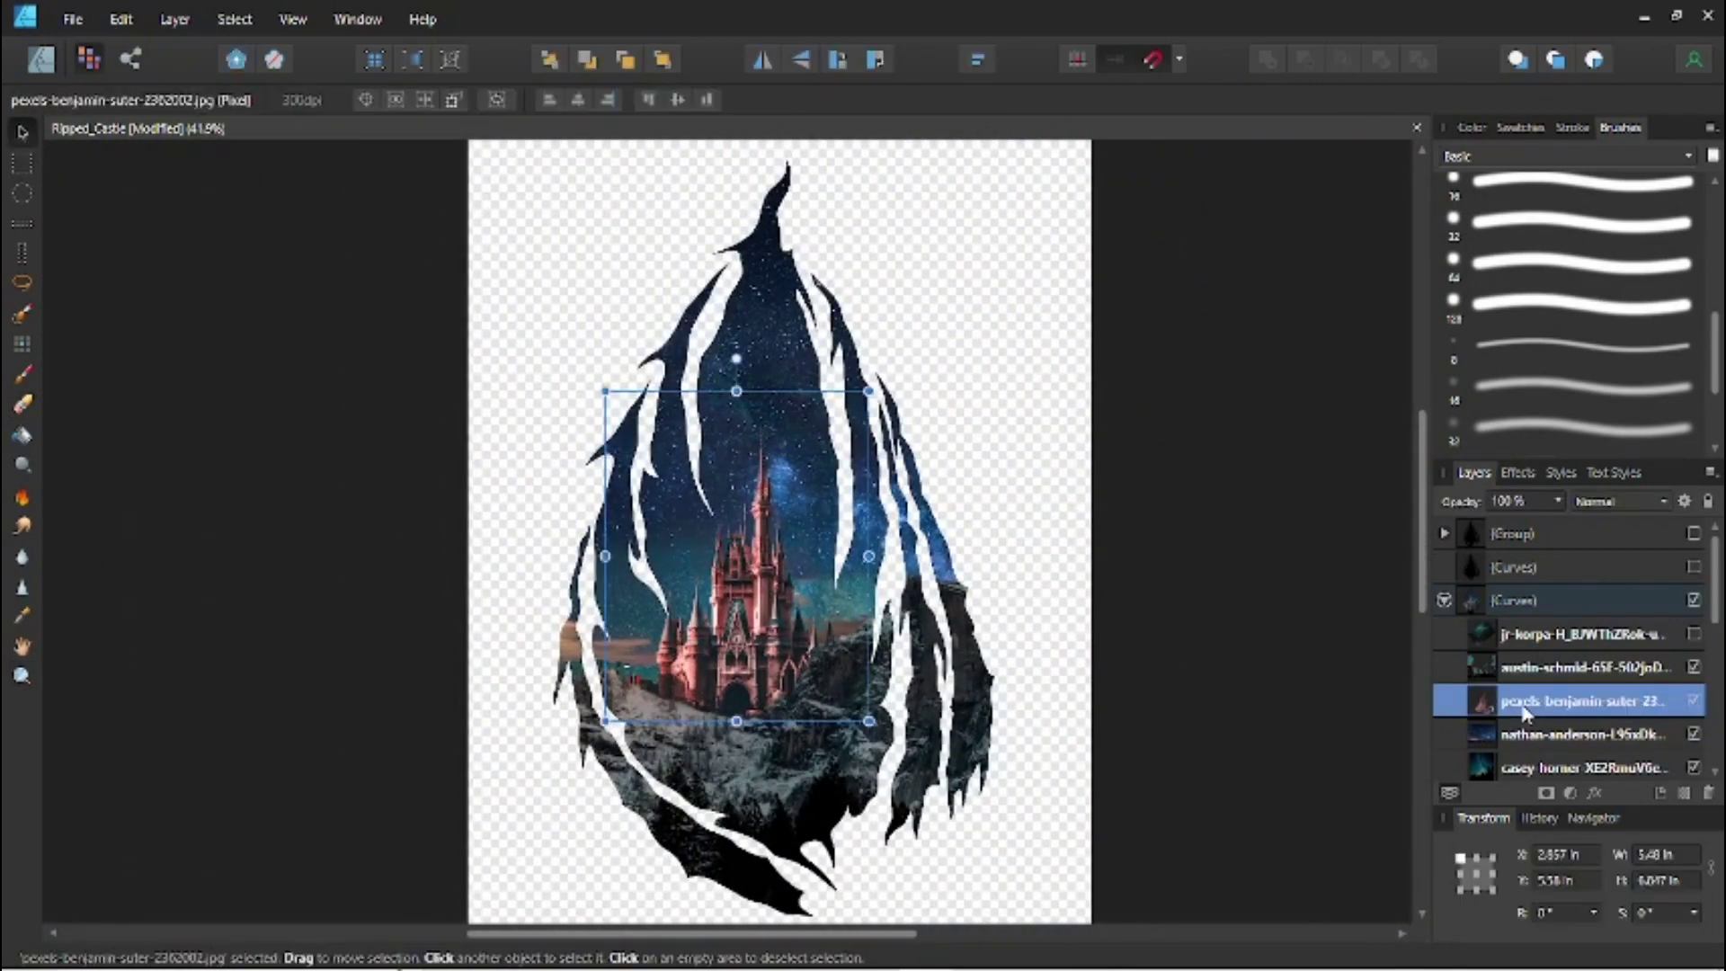
pyautogui.hotkey('ctrl', 'j')
pyautogui.click(1605, 500)
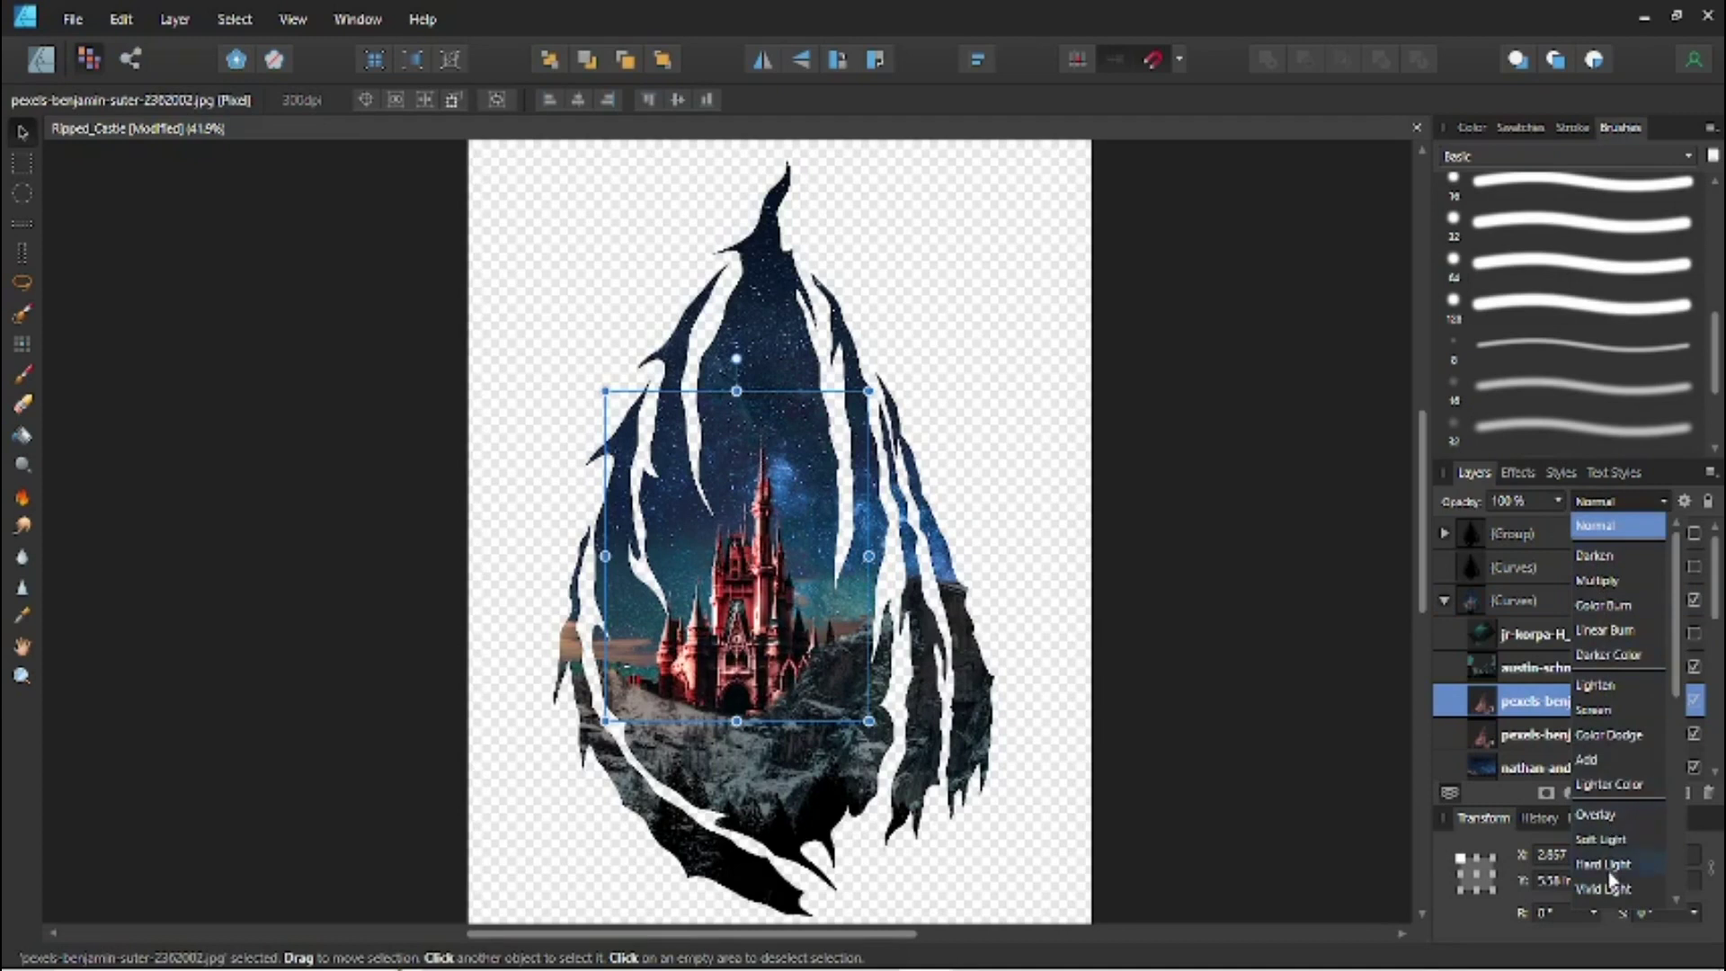
pyautogui.scroll(-5, 1613, 876)
pyautogui.scroll(6, 1674, 525)
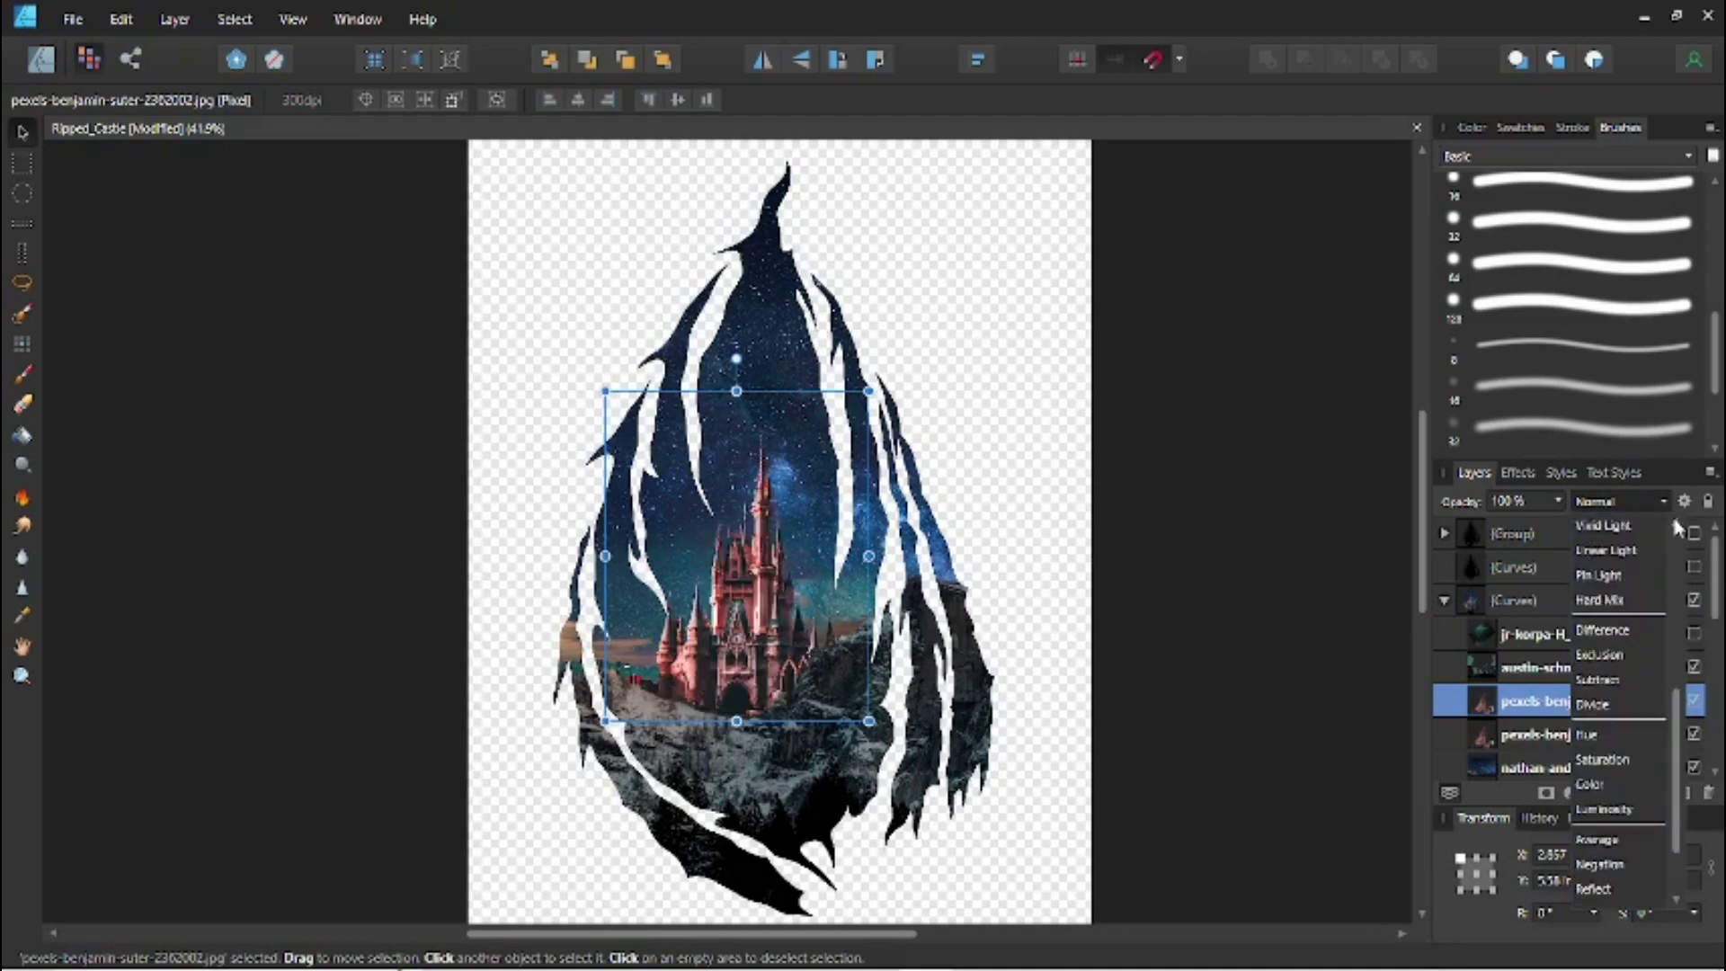
pyautogui.click(1608, 584)
pyautogui.press('2')
pyautogui.press('5')
pyautogui.hotkey('ctrl', 'd')
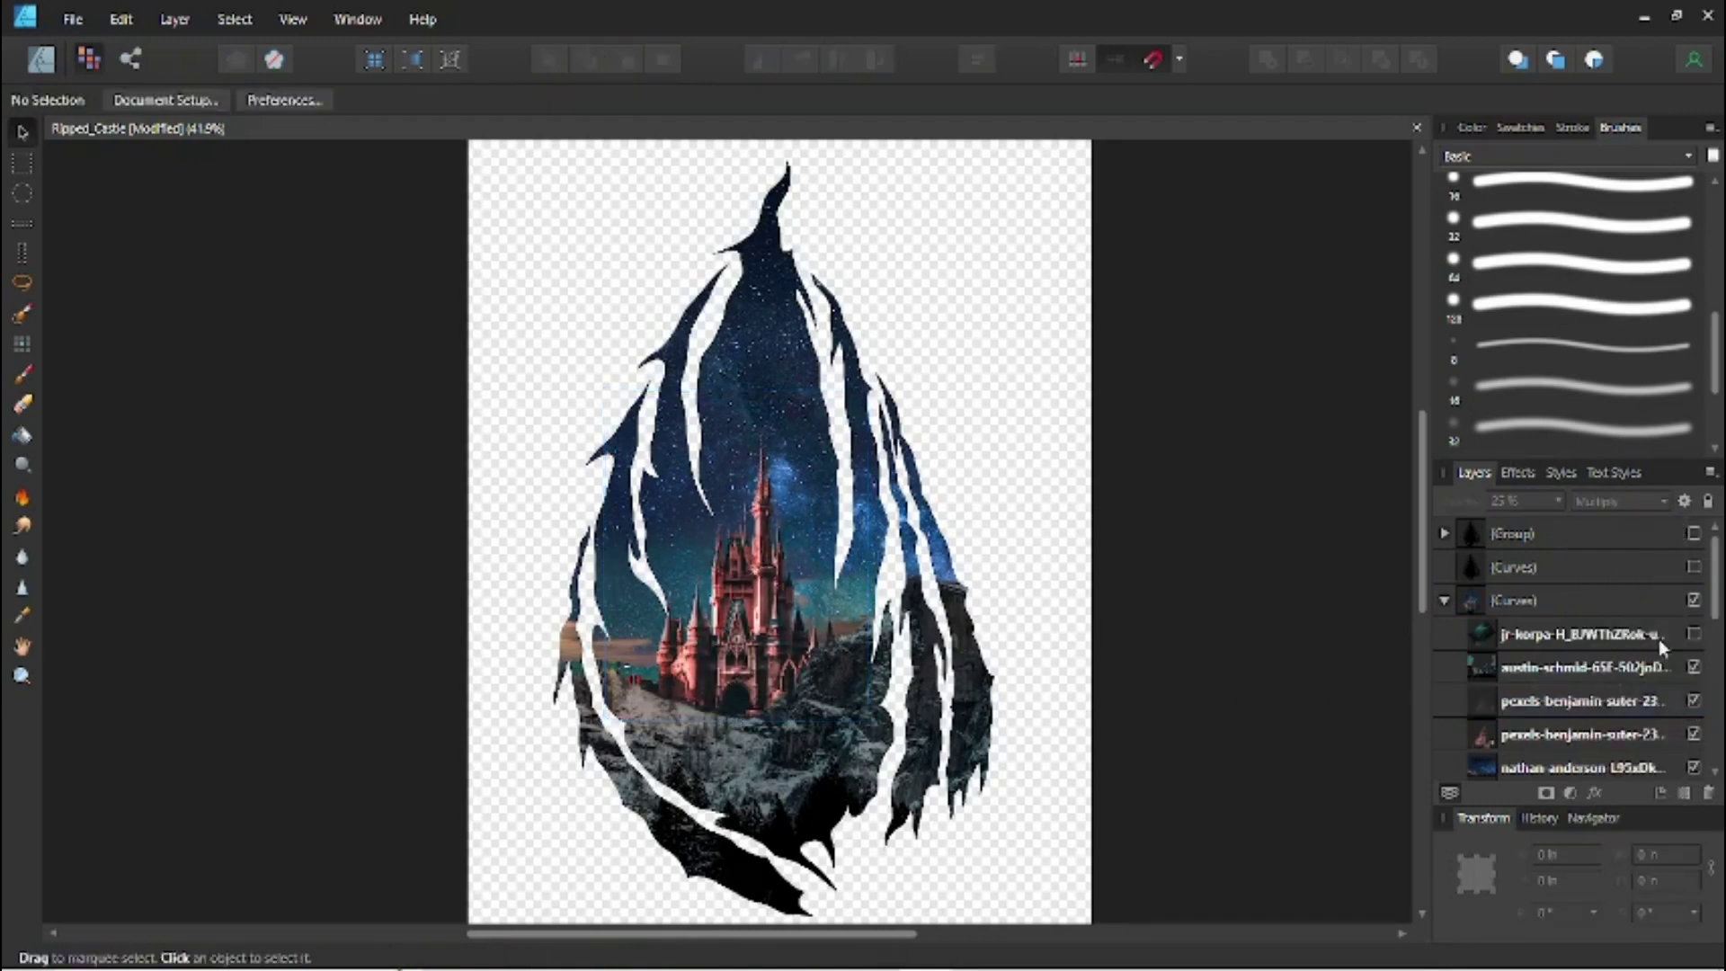
# Show the hidden jr-korpa-H_BJWThZRok texture and set it to Color Dodge at 50% opacity.
pyautogui.click(1692, 634)
pyautogui.click(1584, 627)
pyautogui.click(1509, 501)
pyautogui.write('50')
pyautogui.click(1618, 501)
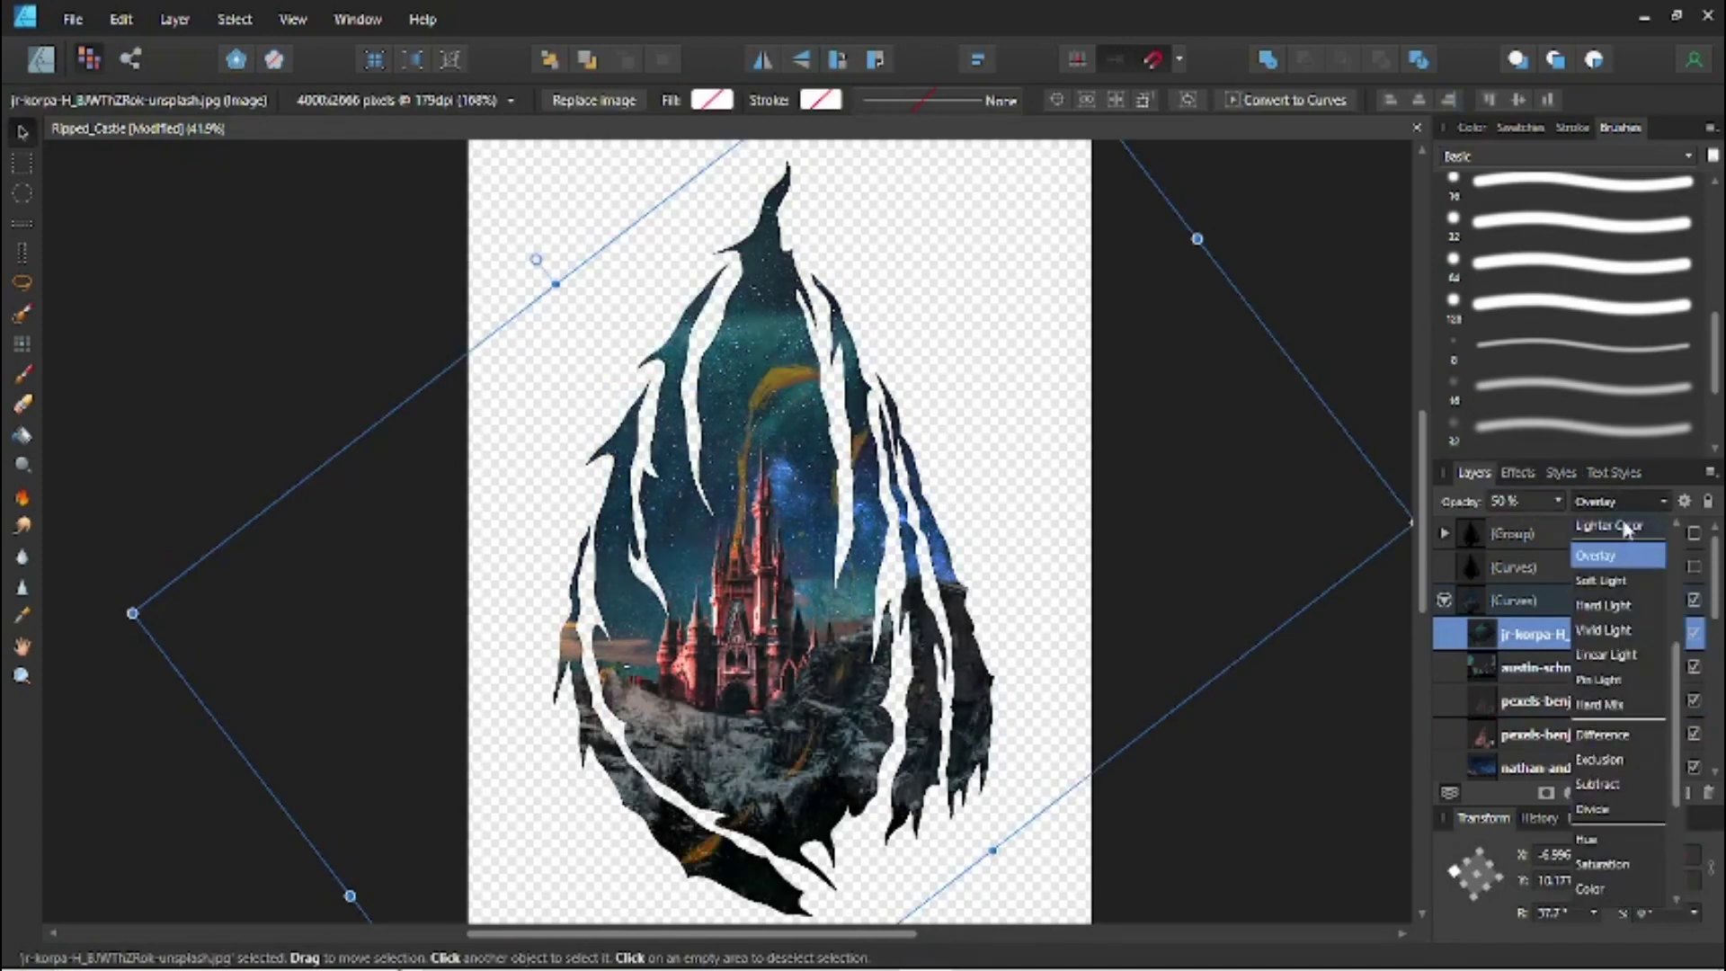
pyautogui.click(1607, 710)
pyautogui.click(1304, 746)
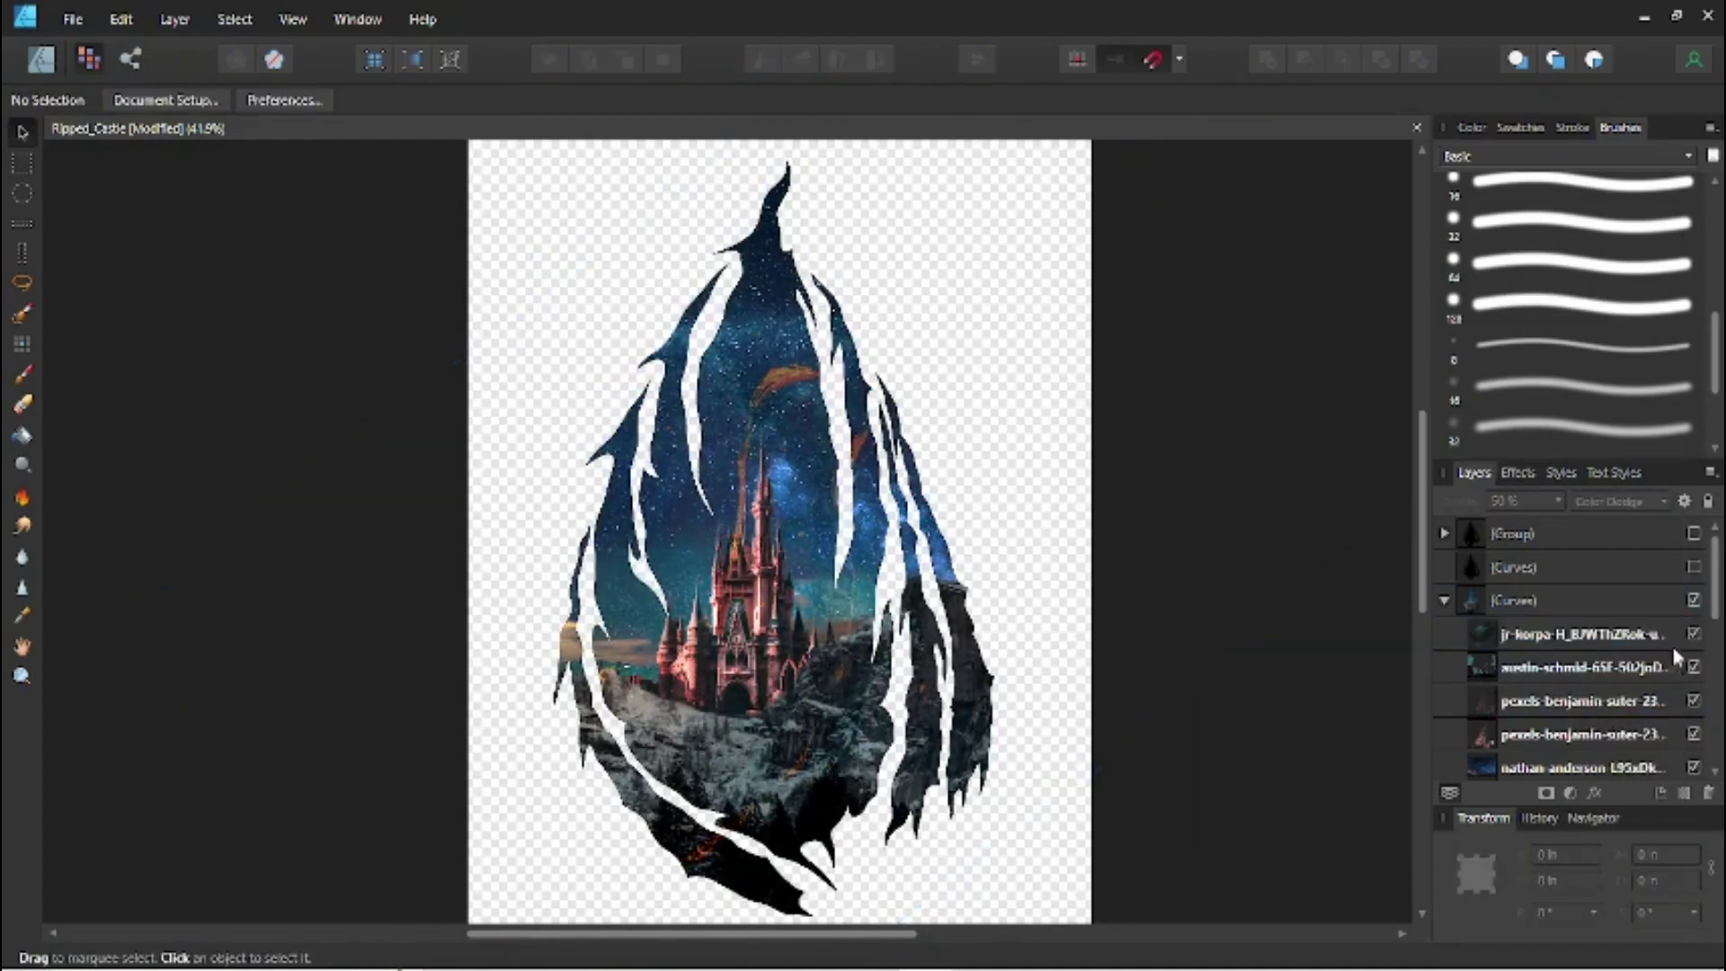
# Show the jr-korpa-u3yyYID6eP4 image, clip it inside the ripped shape and enlarge and rotate it to 28.1° to cover the shape.
pyautogui.scroll(-5, 1673, 647)
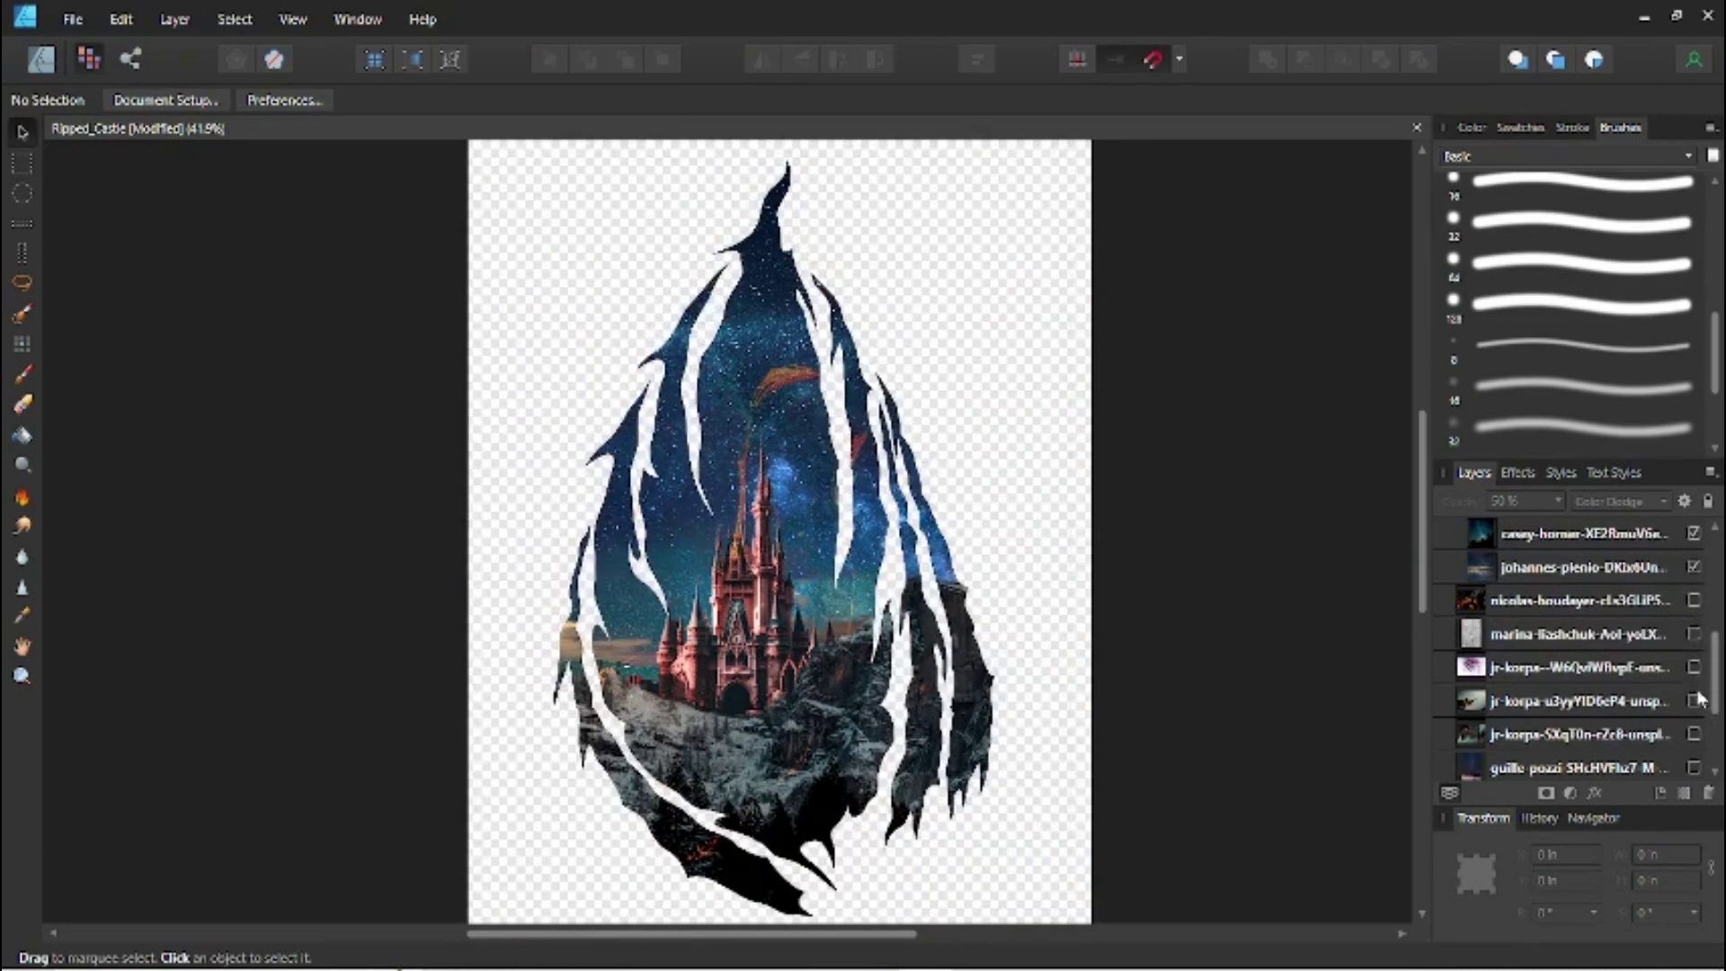
pyautogui.click(1693, 700)
pyautogui.click(1582, 700)
pyautogui.moveTo(1100, 793); pyautogui.dragTo(1348, 876)
pyautogui.moveTo(1330, 212); pyautogui.dragTo(980, 205)
pyautogui.moveTo(1102, 582); pyautogui.dragTo(1095, 558)
# Blend the jr-korpa-u3yyYID6eP4 image with Soft Light at 40% opacity and rotate it to about -120°.
pyautogui.click(1618, 500)
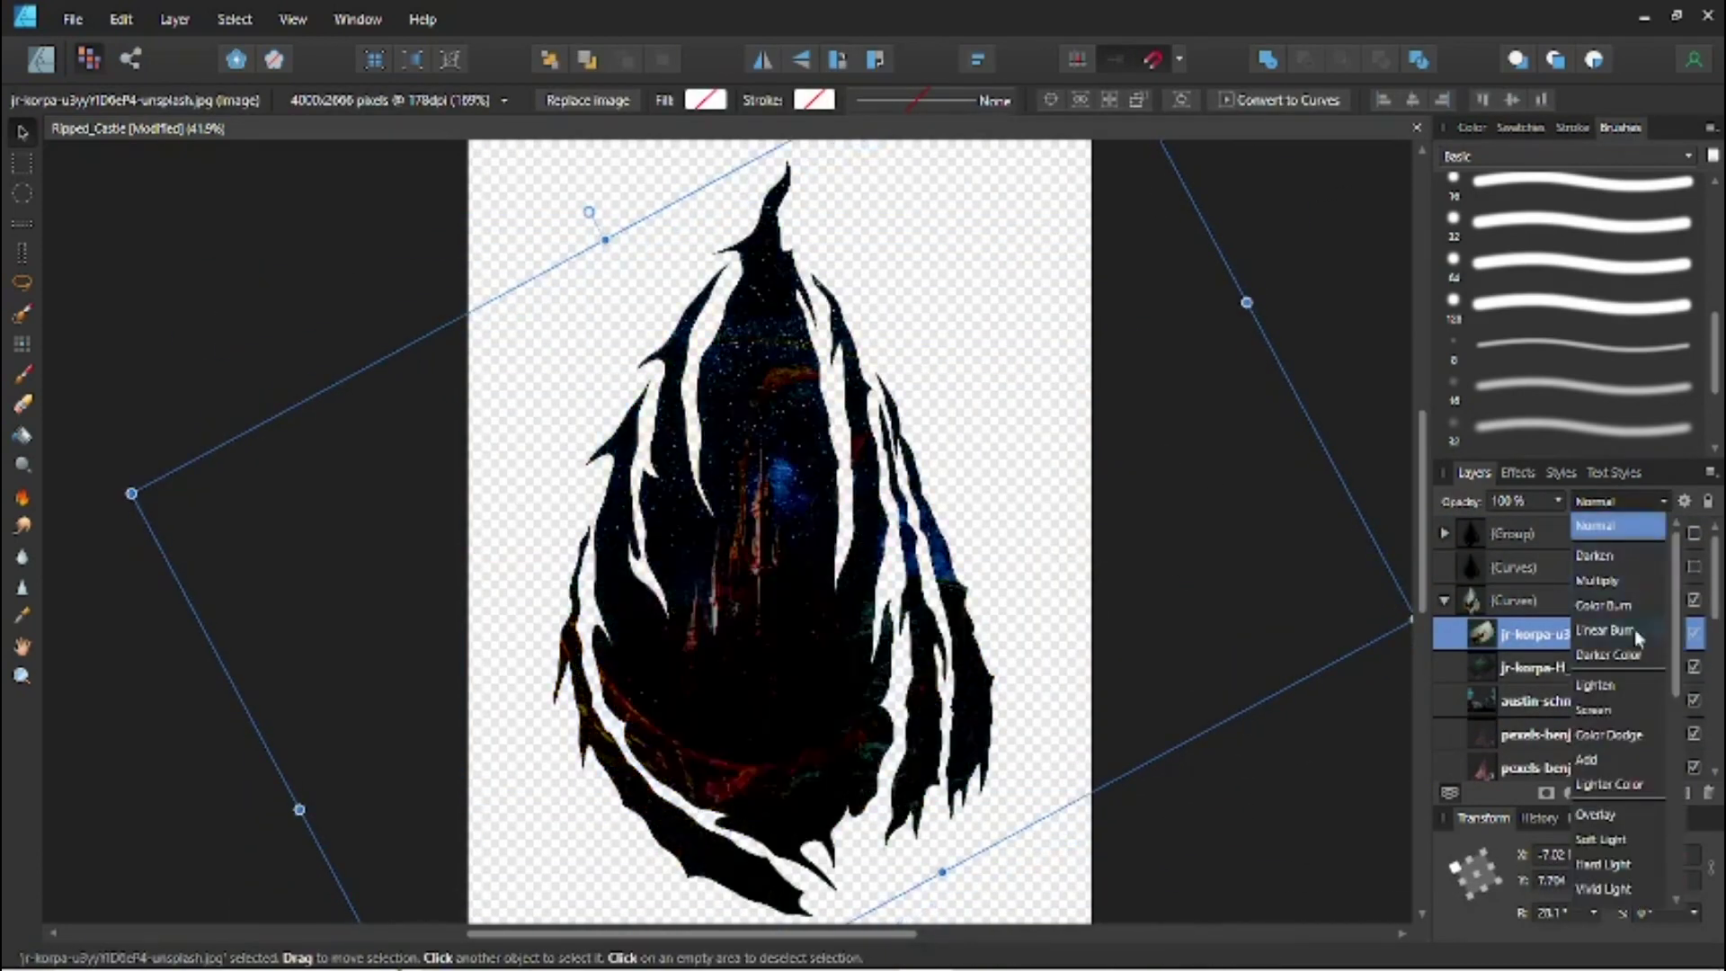
pyautogui.click(1609, 839)
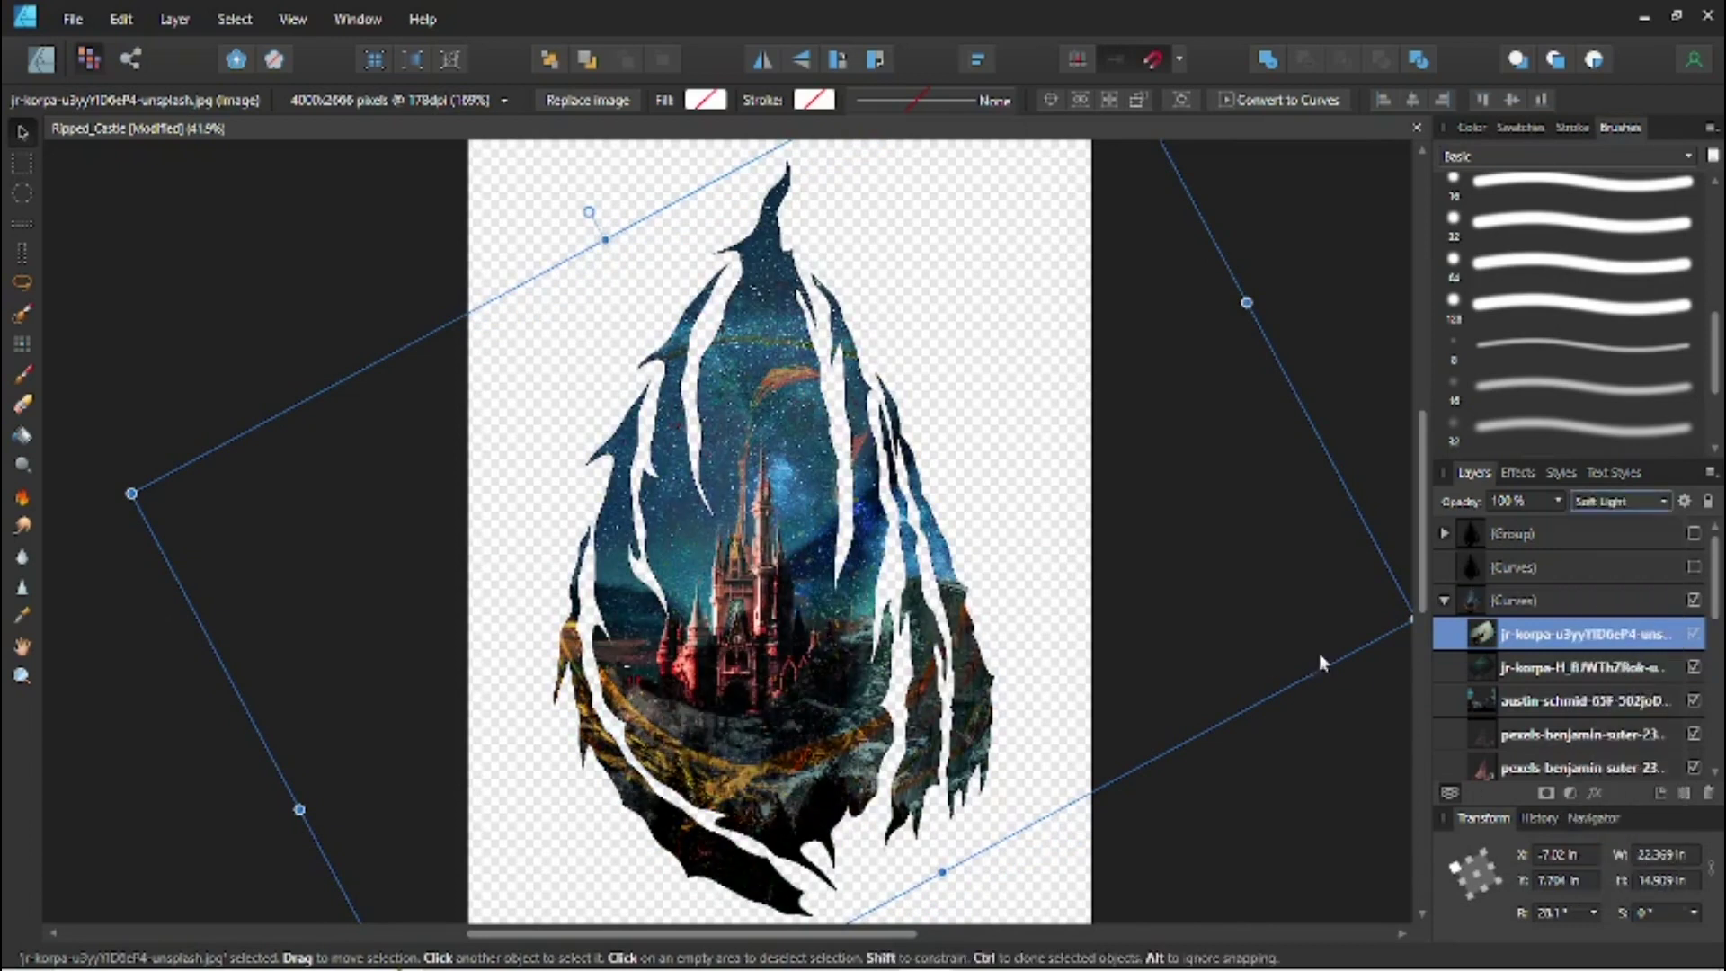
pyautogui.moveTo(129, 499); pyautogui.dragTo(509, 787)
pyautogui.moveTo(1336, 423); pyautogui.dragTo(365, 806)
pyautogui.moveTo(450, 840)
pyautogui.mouseDown()
pyautogui.moveTo(423, 816)
pyautogui.moveTo(471, 726)
pyautogui.moveTo(469, 743)
pyautogui.mouseUp()
pyautogui.press('5')
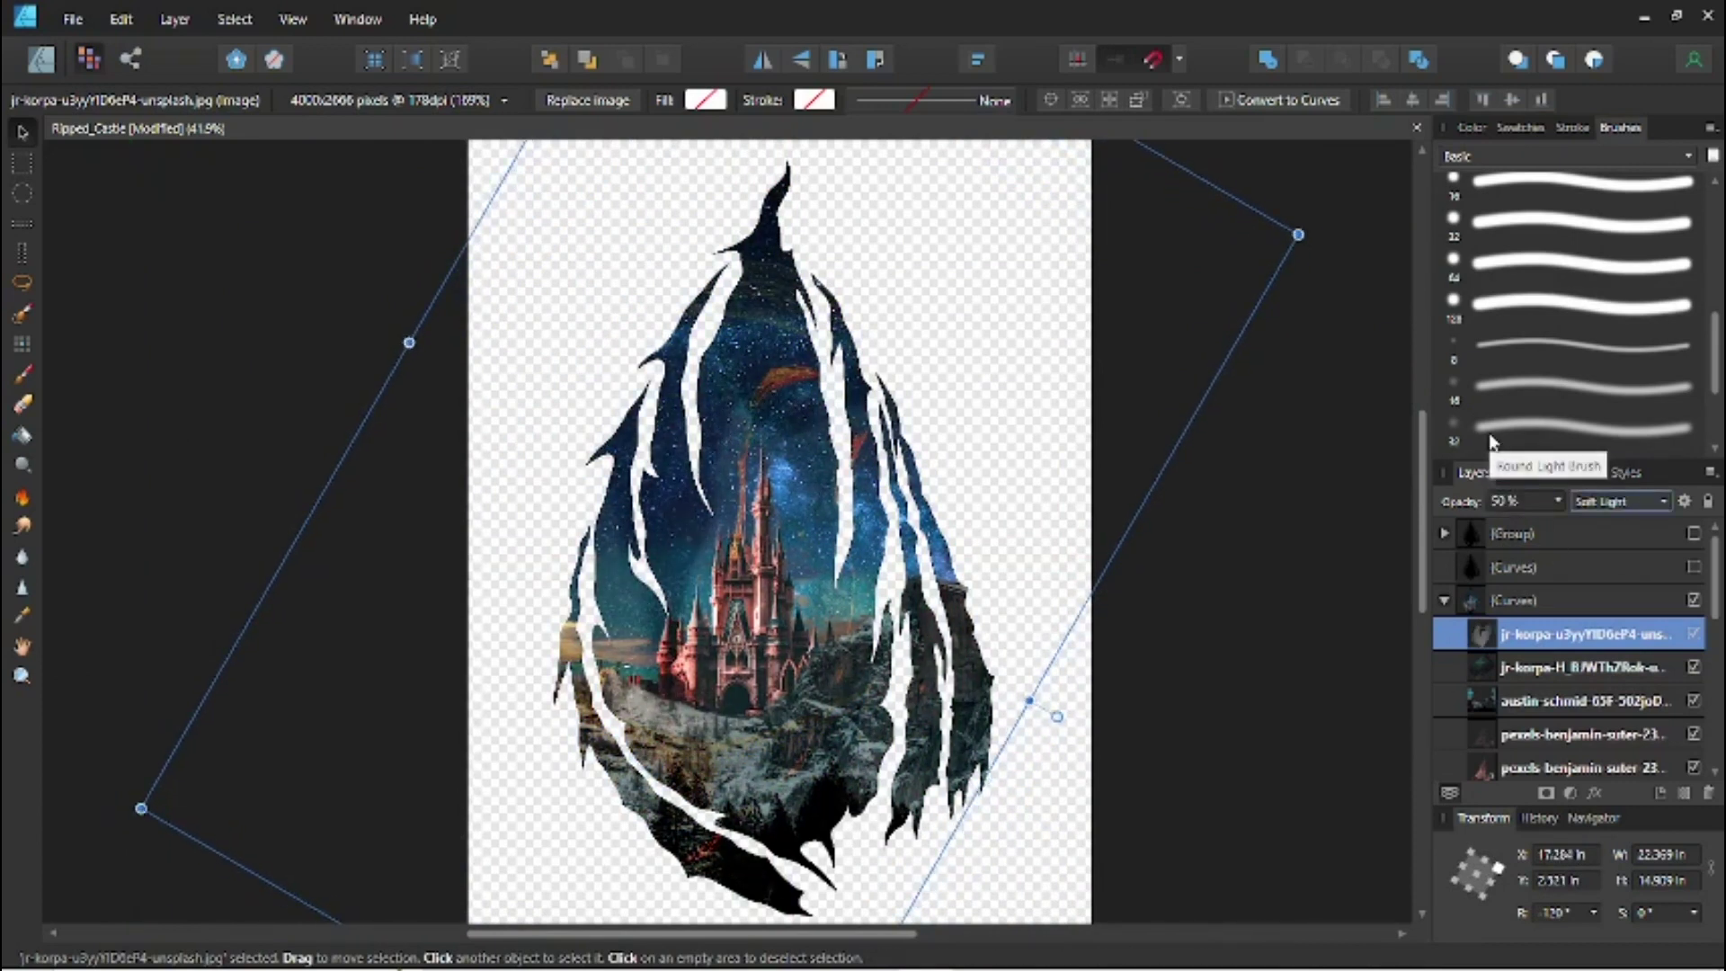
pyautogui.scroll(-5, 1689, 647)
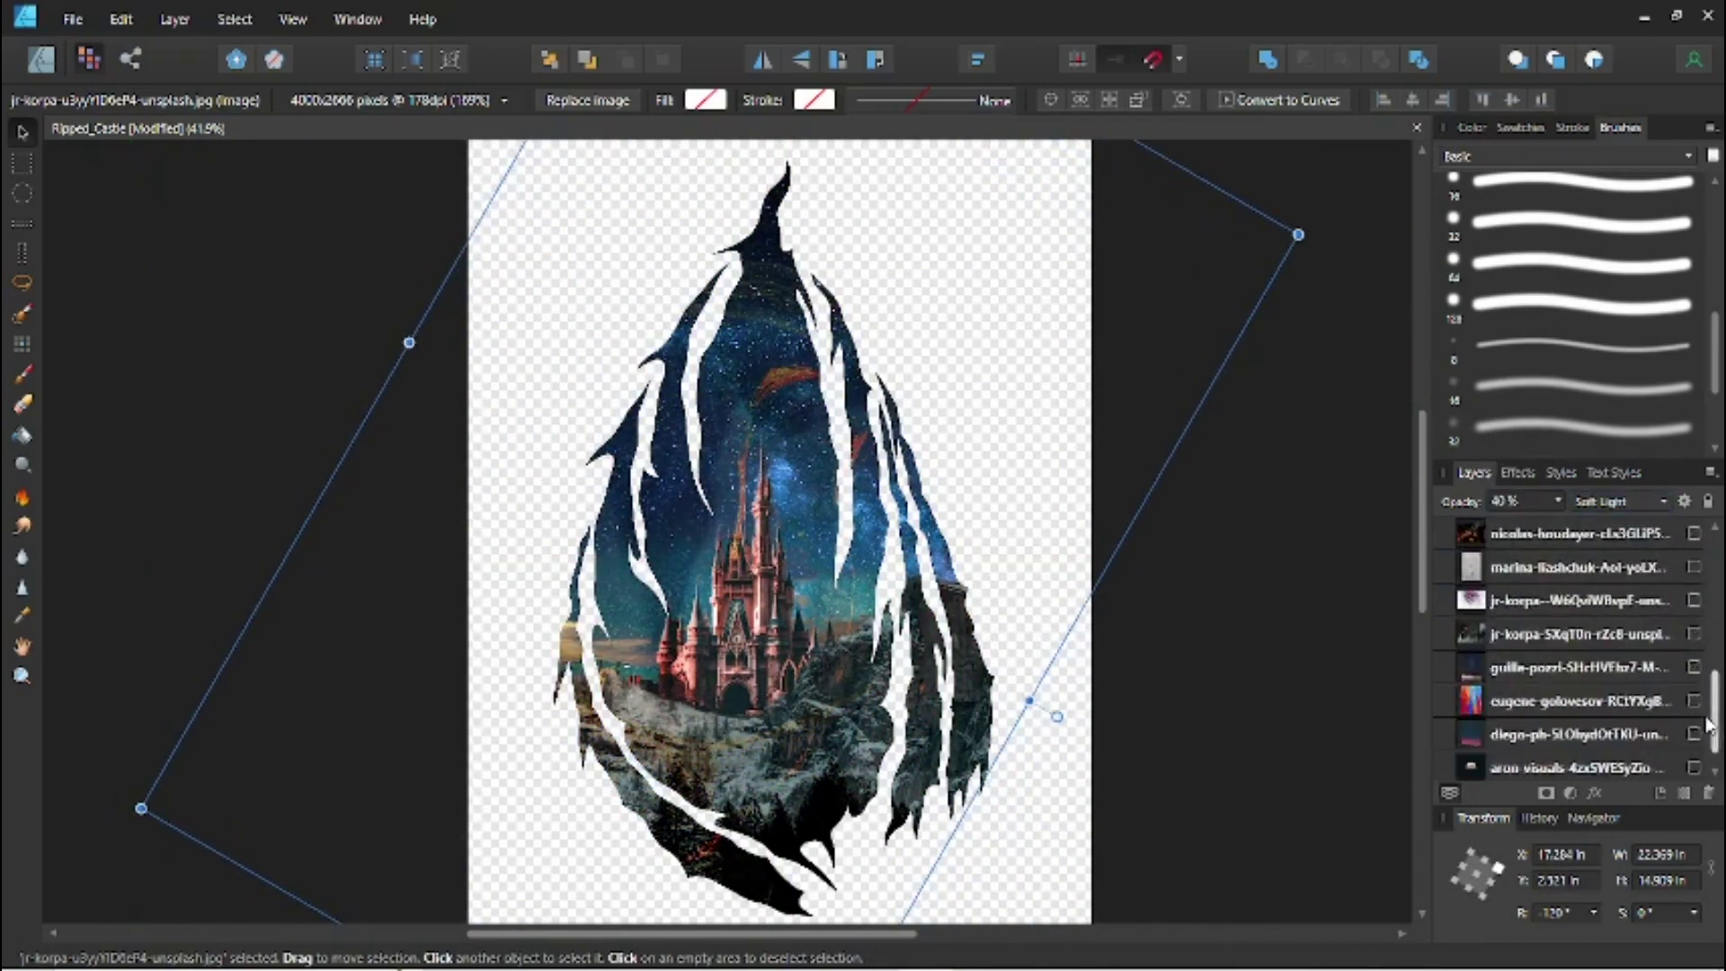
pyautogui.click(1690, 674)
pyautogui.click(1694, 667)
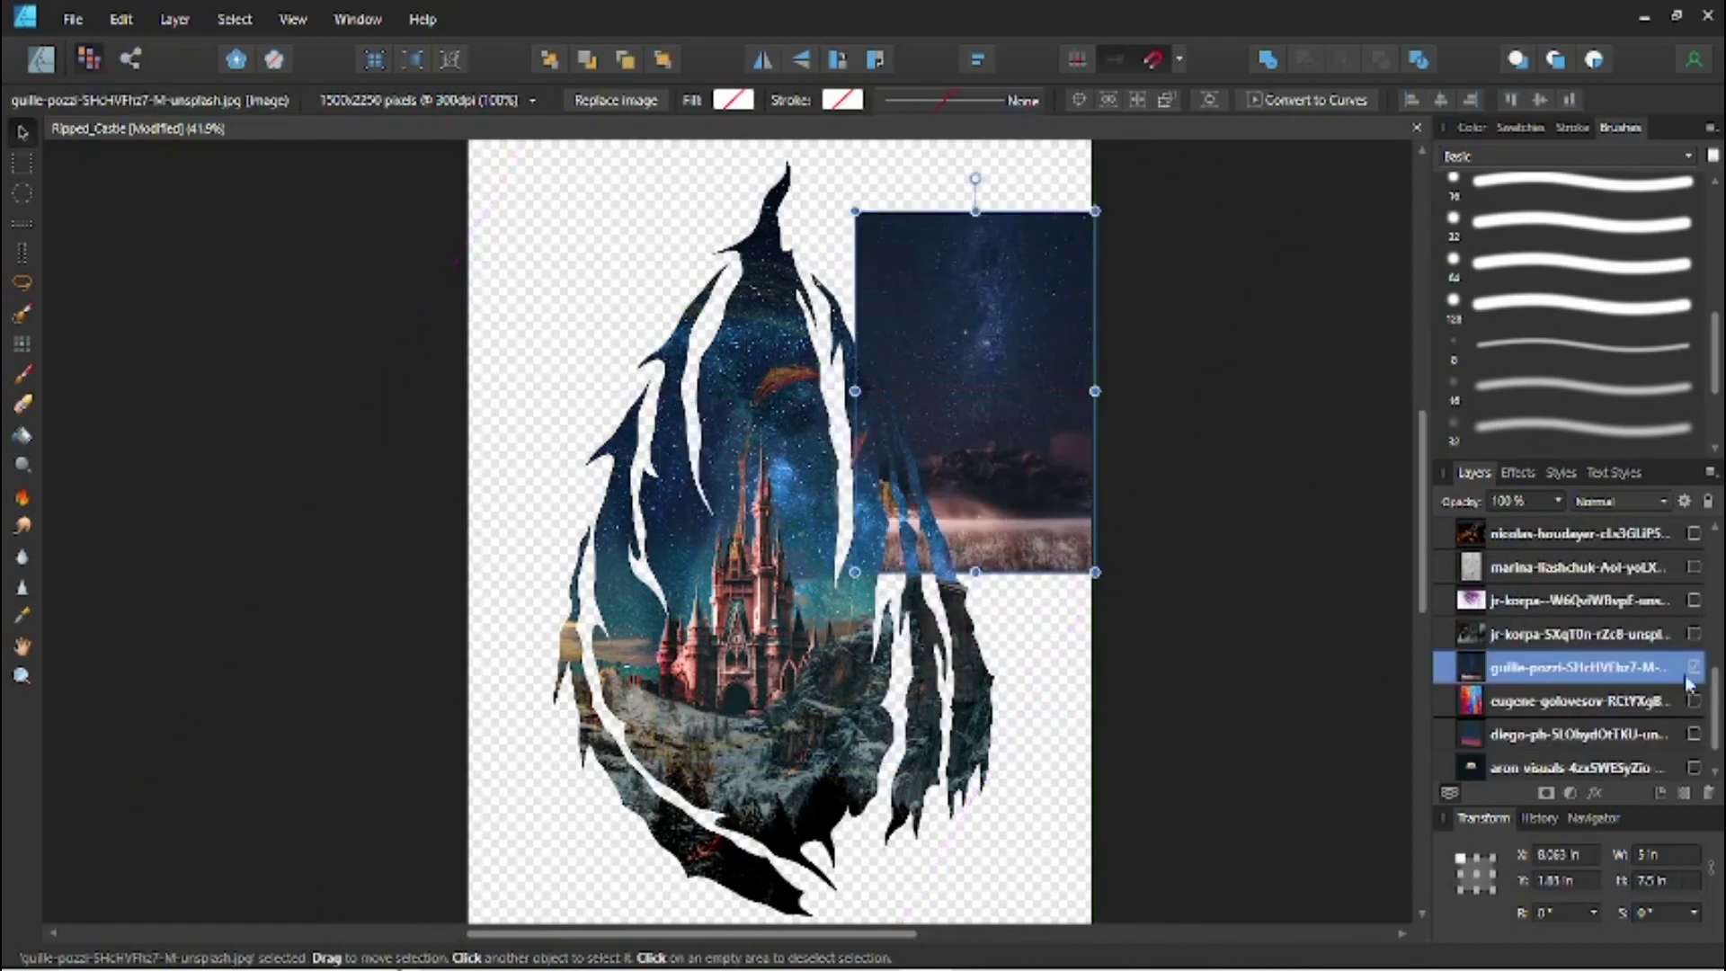
pyautogui.click(1693, 666)
# Show the dark jr-korpa-SXqT0n splatter image, clip it inside the ripped shape and enlarge and rotate it to 42.5°.
pyautogui.click(1694, 633)
pyautogui.moveTo(1590, 634)
pyautogui.mouseDown()
pyautogui.moveTo(1595, 532)
pyautogui.moveTo(1583, 607)
pyautogui.mouseUp()
pyautogui.moveTo(1098, 366); pyautogui.dragTo(1367, 188)
pyautogui.moveTo(1377, 803); pyautogui.dragTo(1458, 401)
pyautogui.moveTo(1160, 557); pyautogui.dragTo(1123, 553)
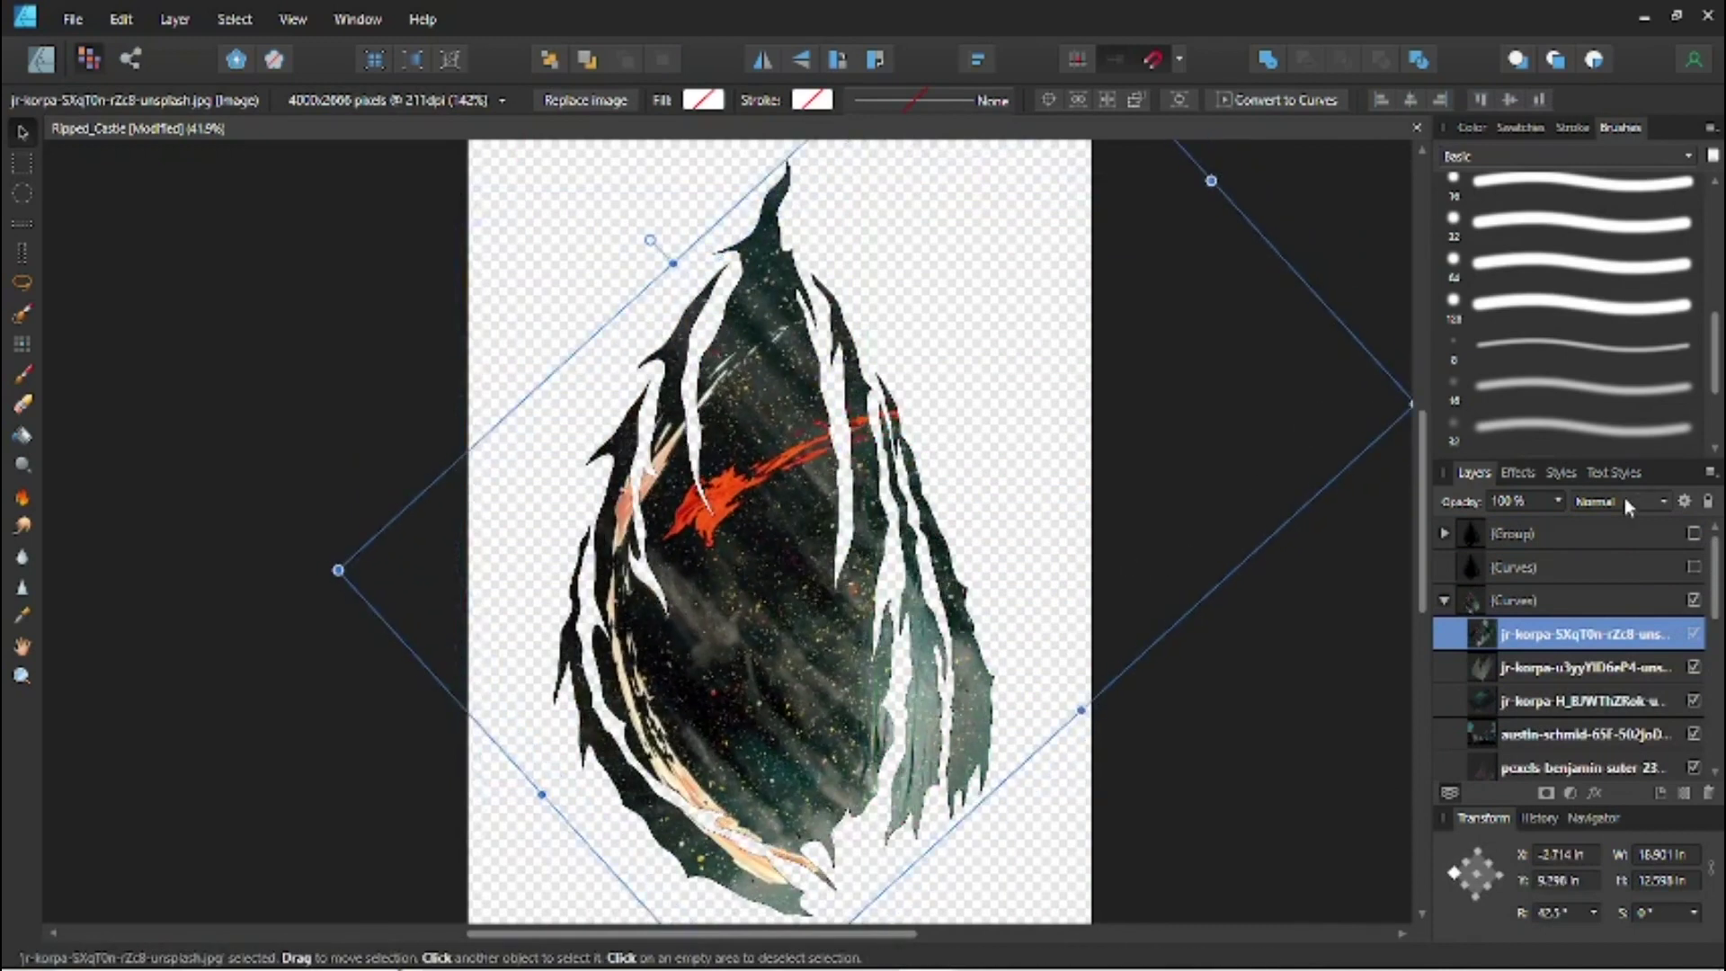
# Set the splatter image's blend mode to Soft Light.
pyautogui.click(1622, 500)
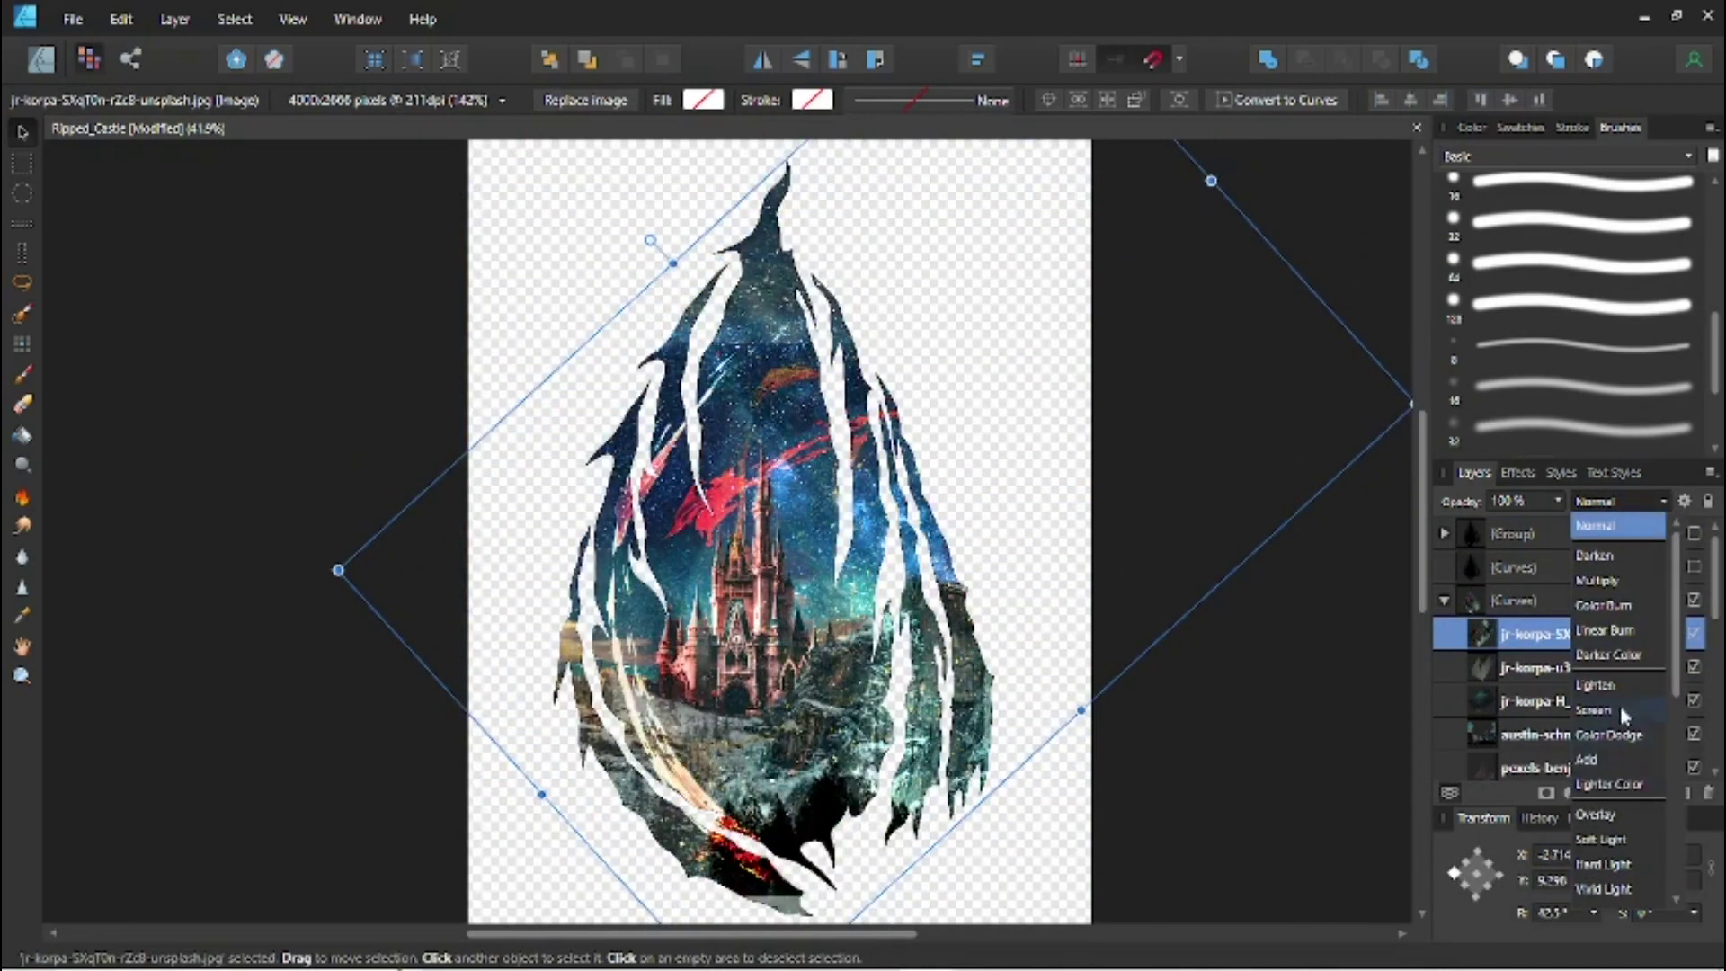
pyautogui.click(1608, 841)
pyautogui.click(1253, 807)
# Add a white outer glow at 46% opacity to the original castle layer.
pyautogui.scroll(-3, 1716, 544)
pyautogui.scroll(3, 1717, 544)
pyautogui.scroll(-3, 1716, 544)
pyautogui.click(1573, 699)
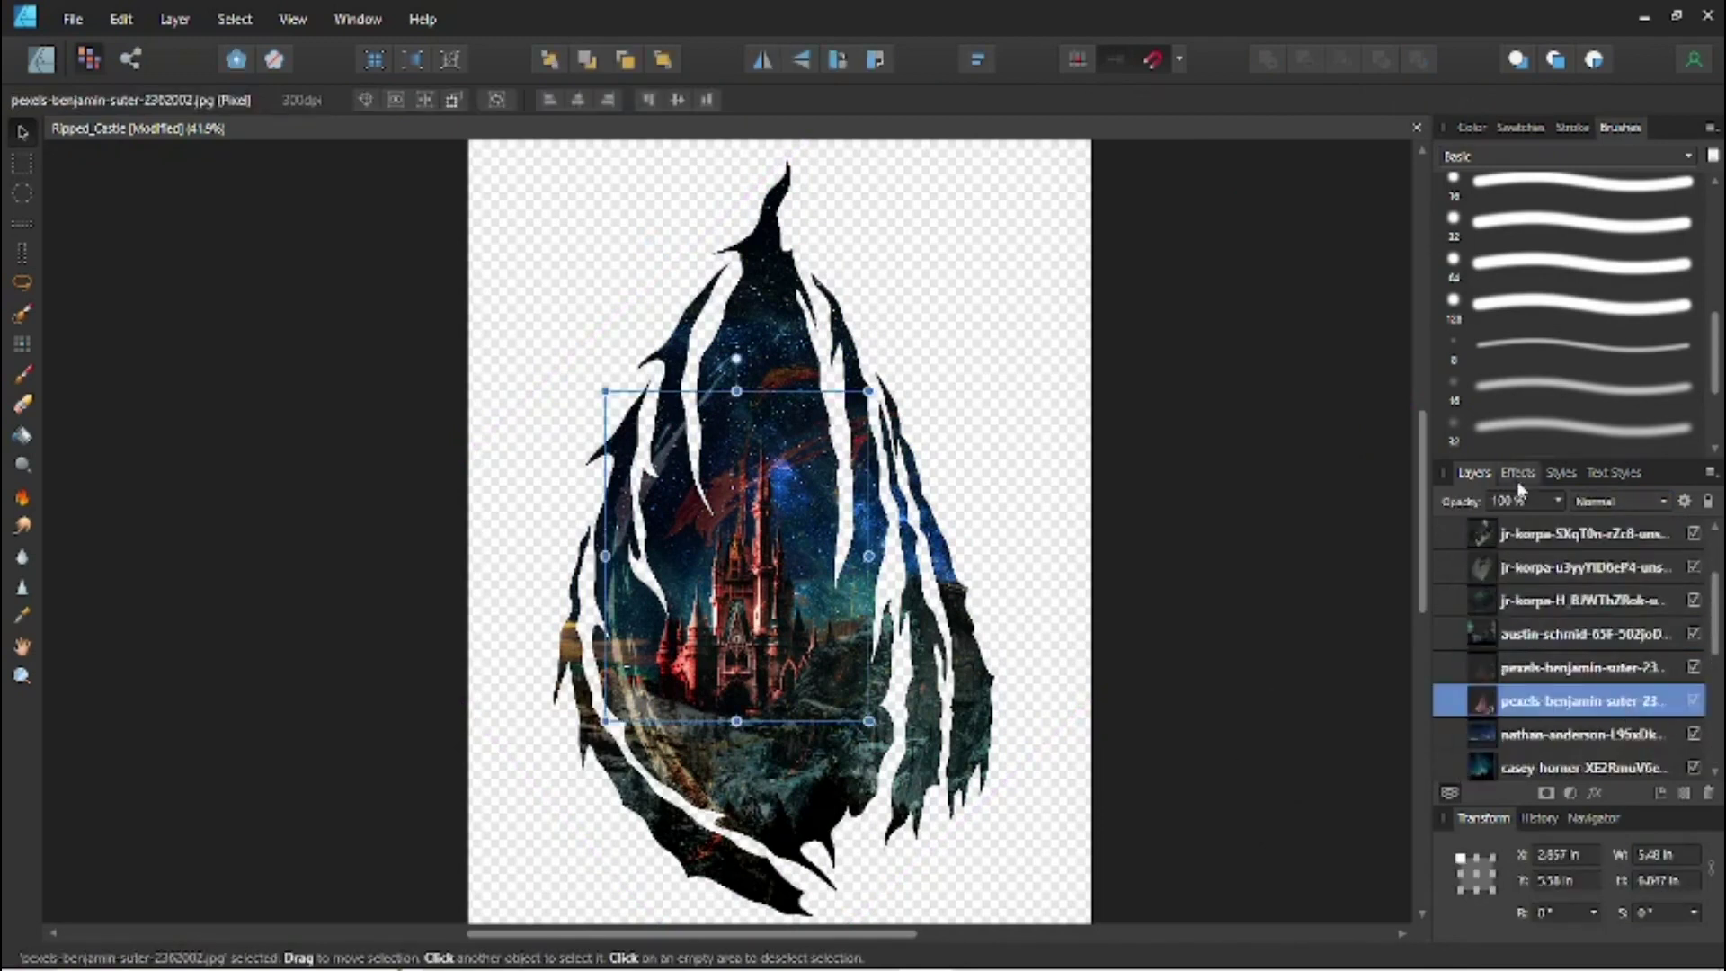
pyautogui.click(1518, 471)
pyautogui.click(1466, 653)
pyautogui.moveTo(1523, 753); pyautogui.dragTo(1544, 726)
# Set the castle's outer glow to a radius of about 25.3 px and an intensity of 54%.
pyautogui.click(1689, 653)
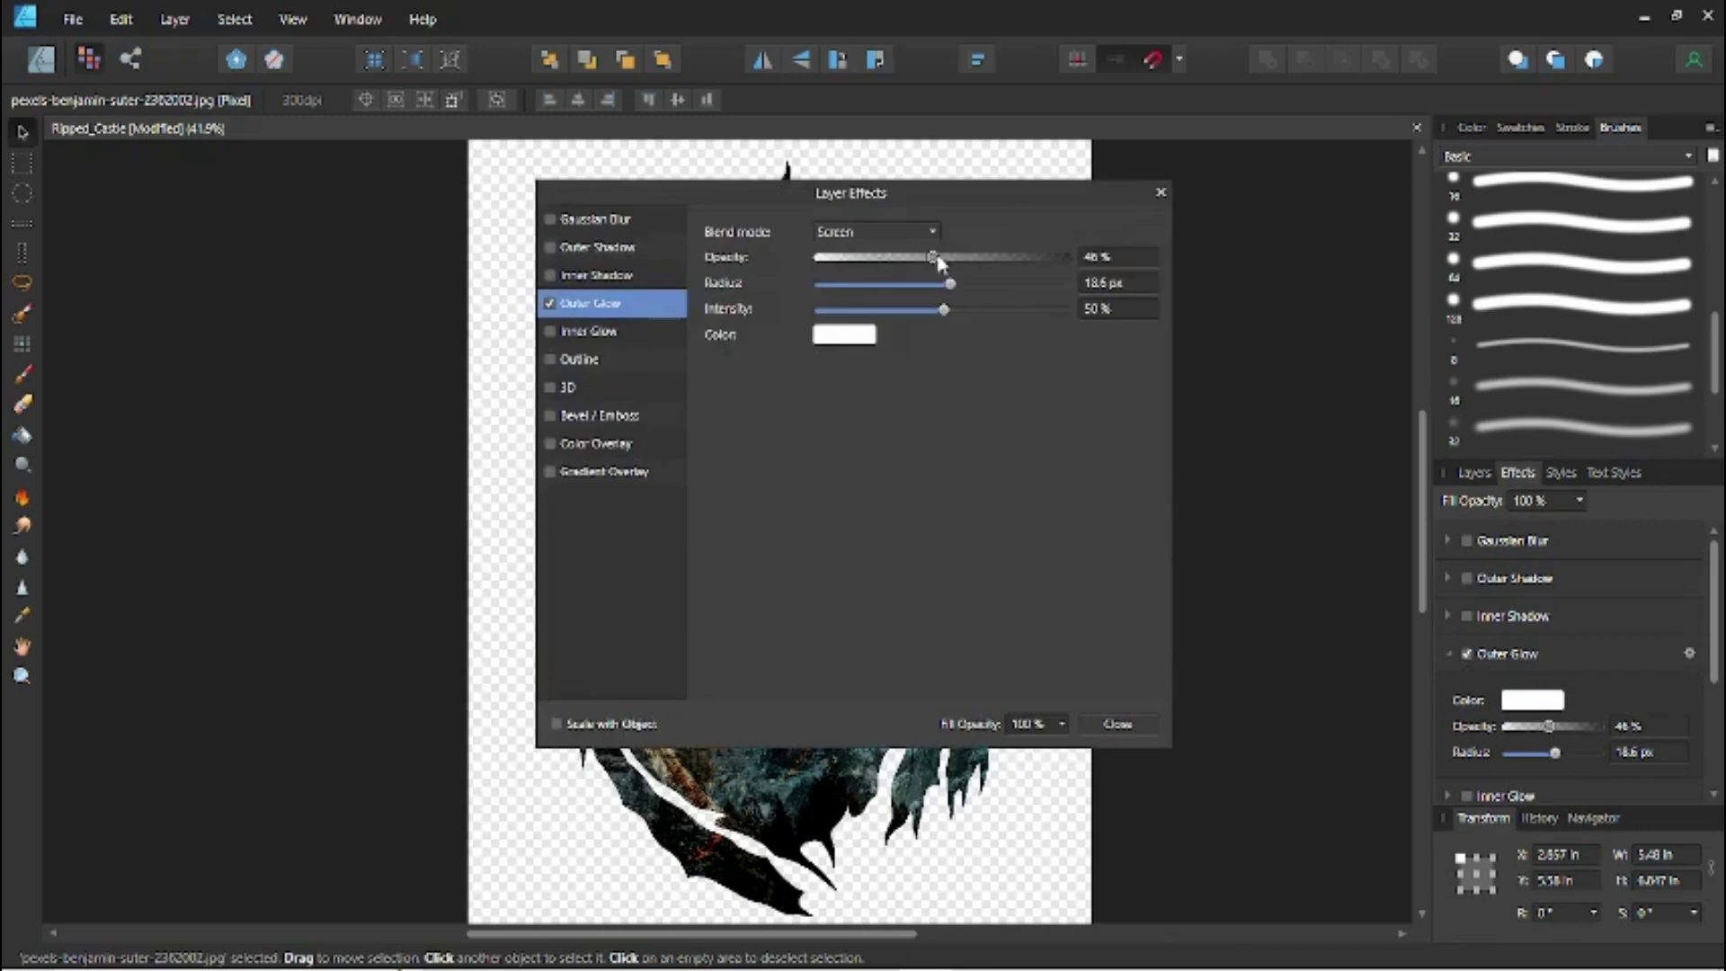
pyautogui.moveTo(820, 181); pyautogui.dragTo(1376, 207)
pyautogui.moveTo(1447, 297); pyautogui.dragTo(1488, 307)
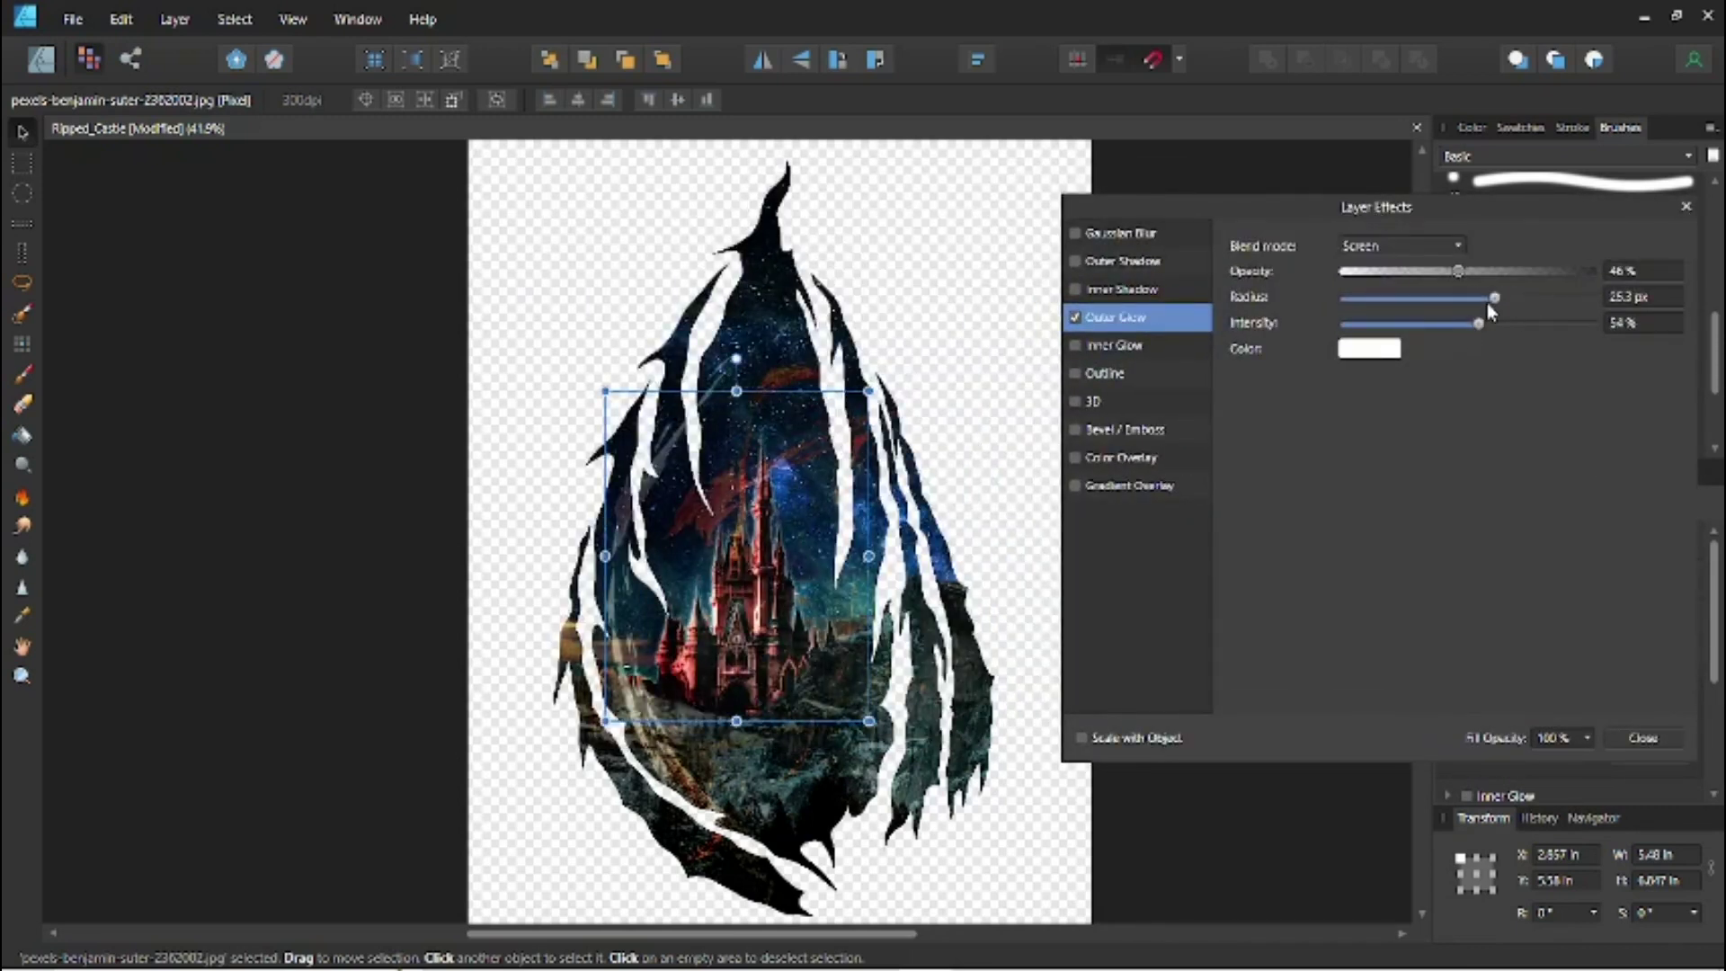
pyautogui.click(1661, 729)
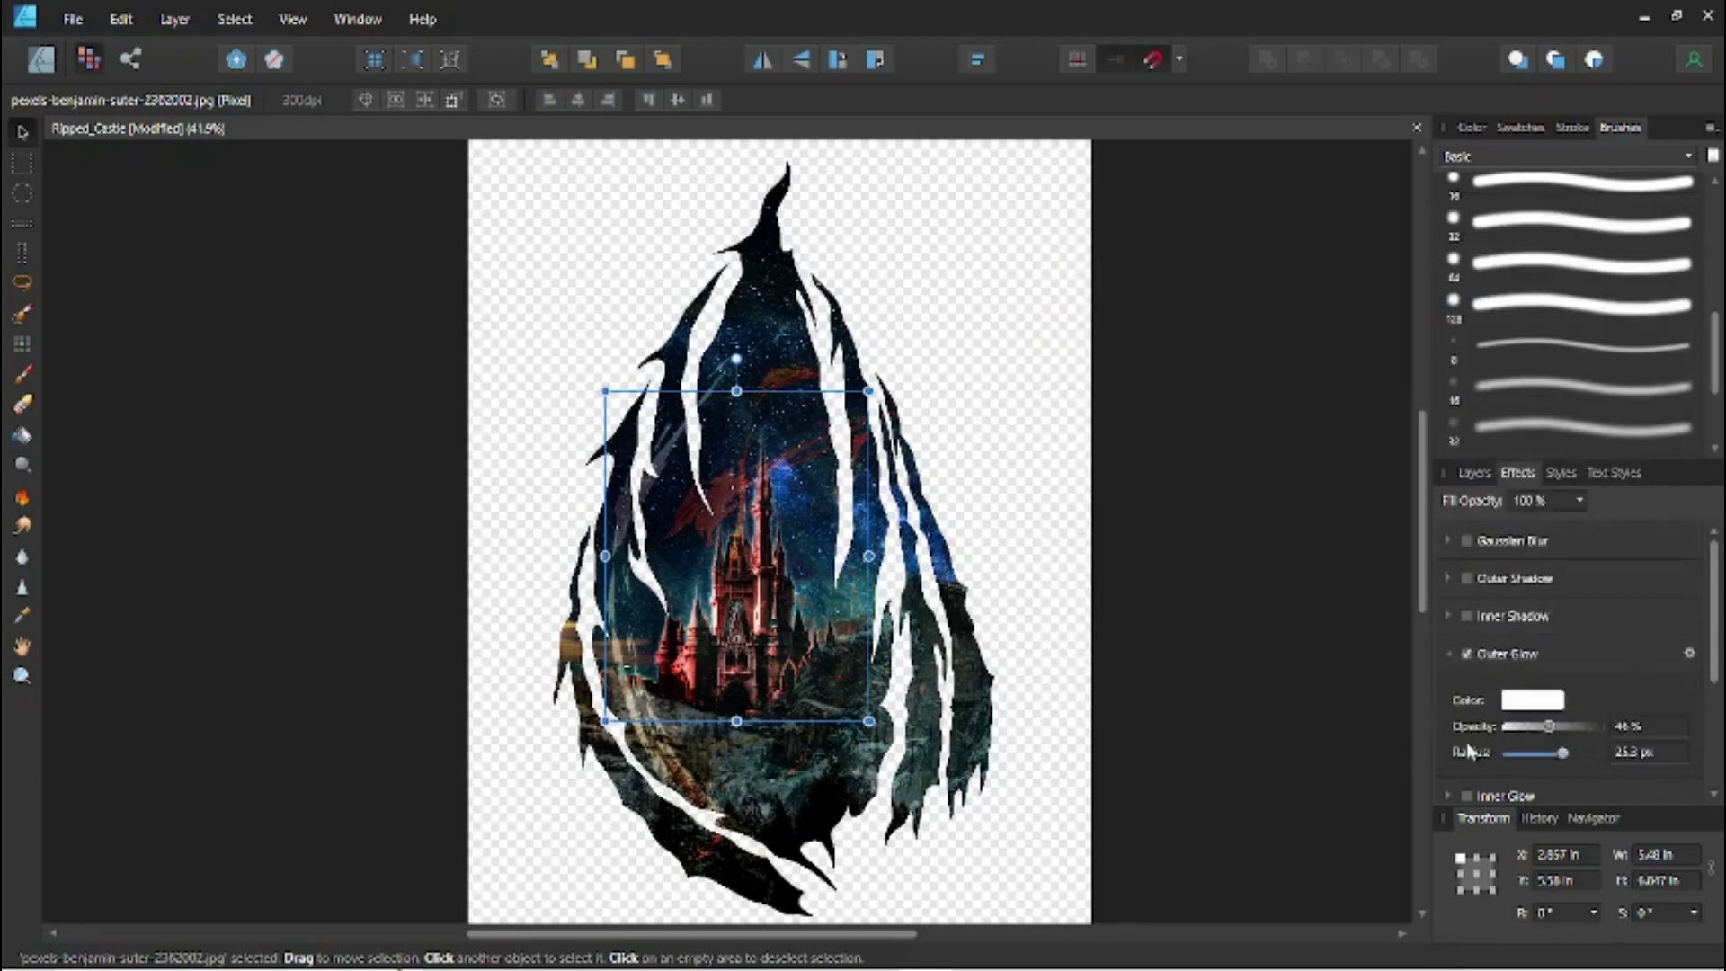
# Save the document and increase the castle's outer glow radius to about 34.1 px.
pyautogui.press('e')
pyautogui.press('v')
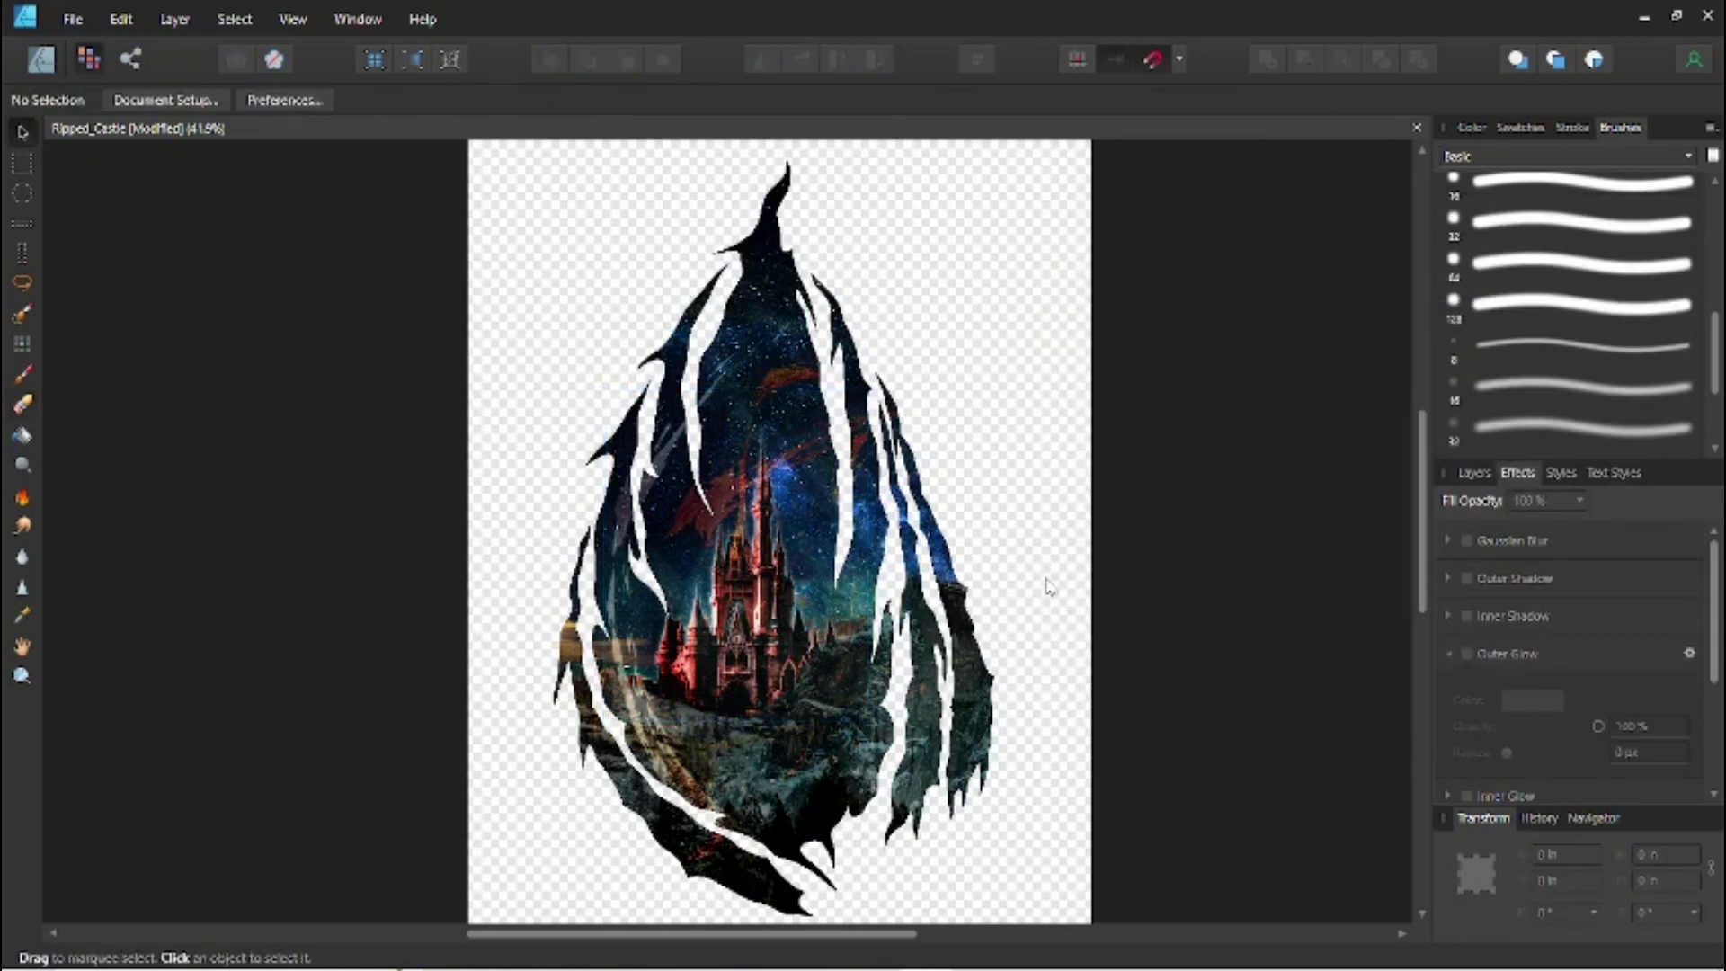
pyautogui.hotkey('ctrl', 's')
pyautogui.click(854, 758)
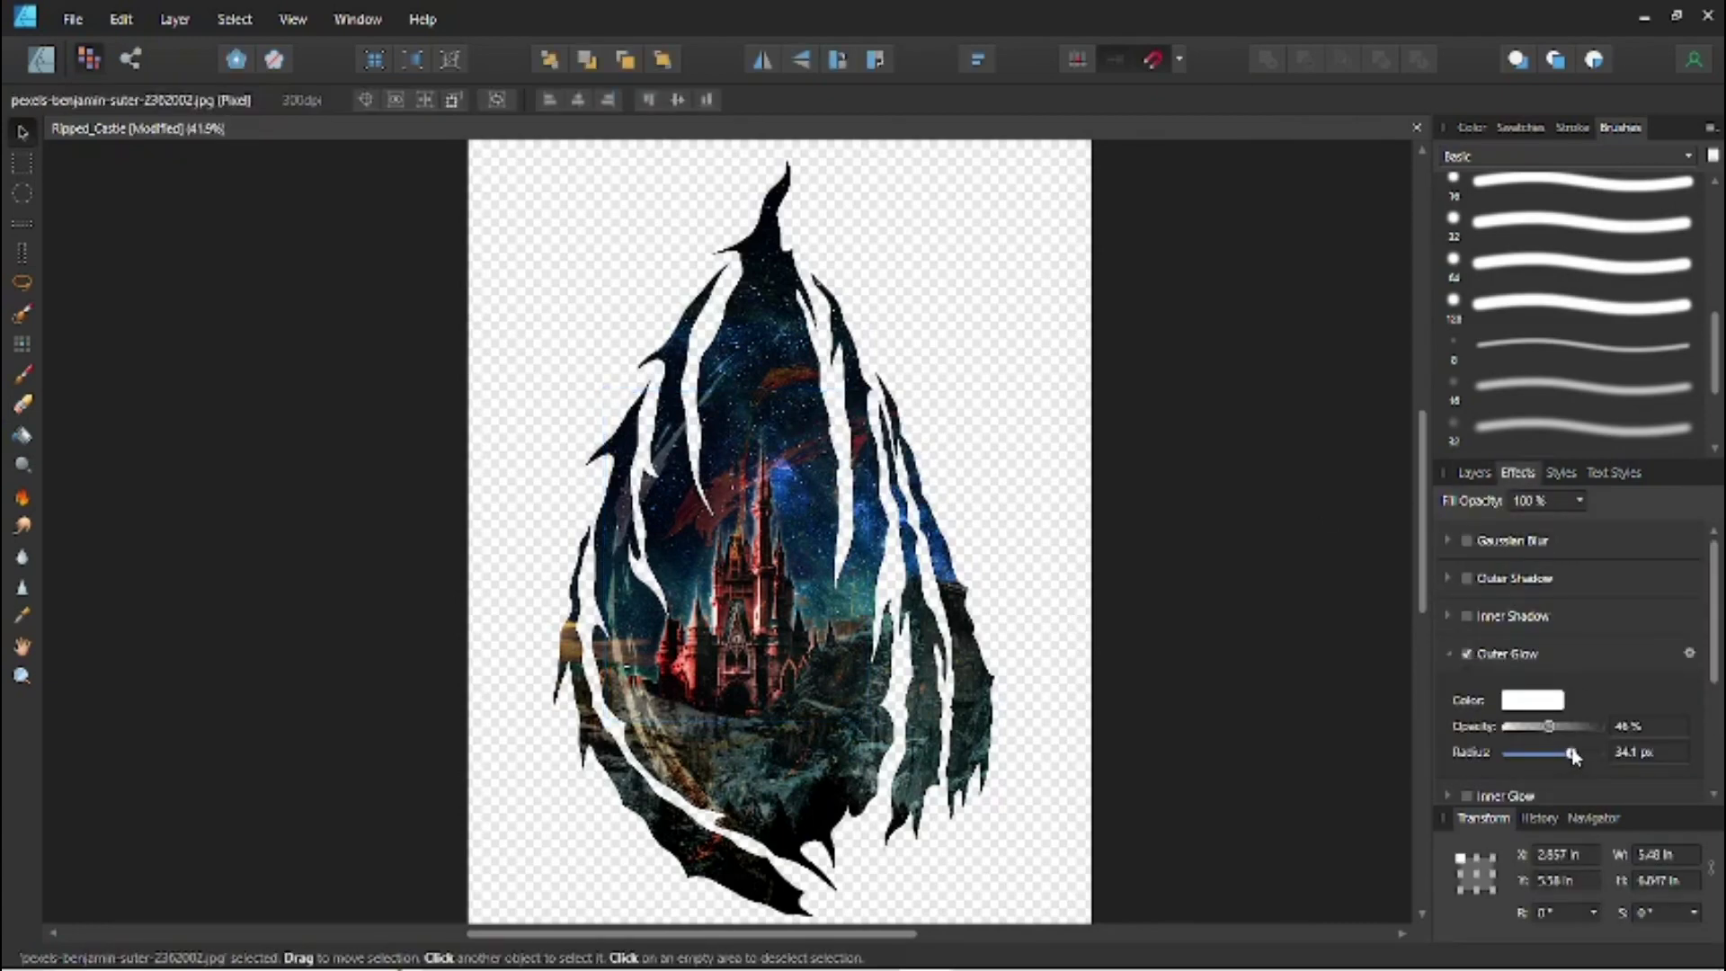
pyautogui.click(1279, 730)
# Inspect the glowing castle up close and save the document.
pyautogui.press('z')
pyautogui.hotkey('ctrl', '1')
pyautogui.moveTo(890, 170); pyautogui.dragTo(780, 169)
pyautogui.keyDown('alt'); pyautogui.click(920, 611); pyautogui.keyUp('alt')
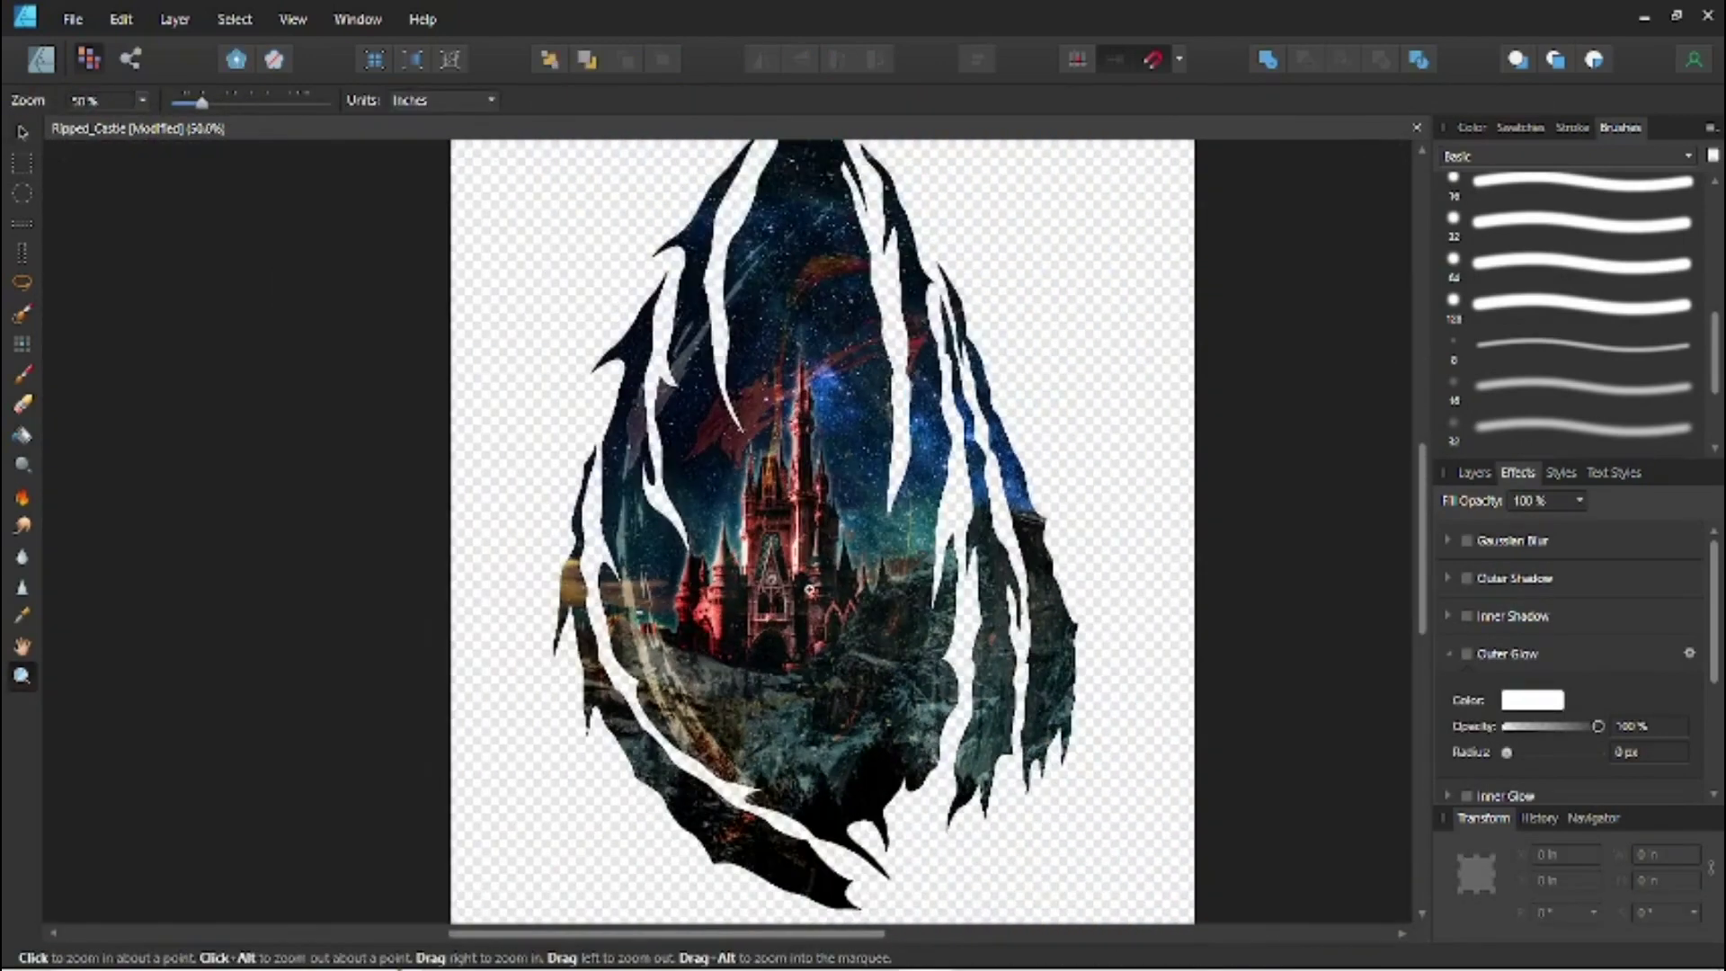
pyautogui.scroll(1, 792, 526)
pyautogui.scroll(-2, 792, 526)
pyautogui.moveTo(792, 527); pyautogui.dragTo(781, 575)
pyautogui.hotkey('ctrl', 's')
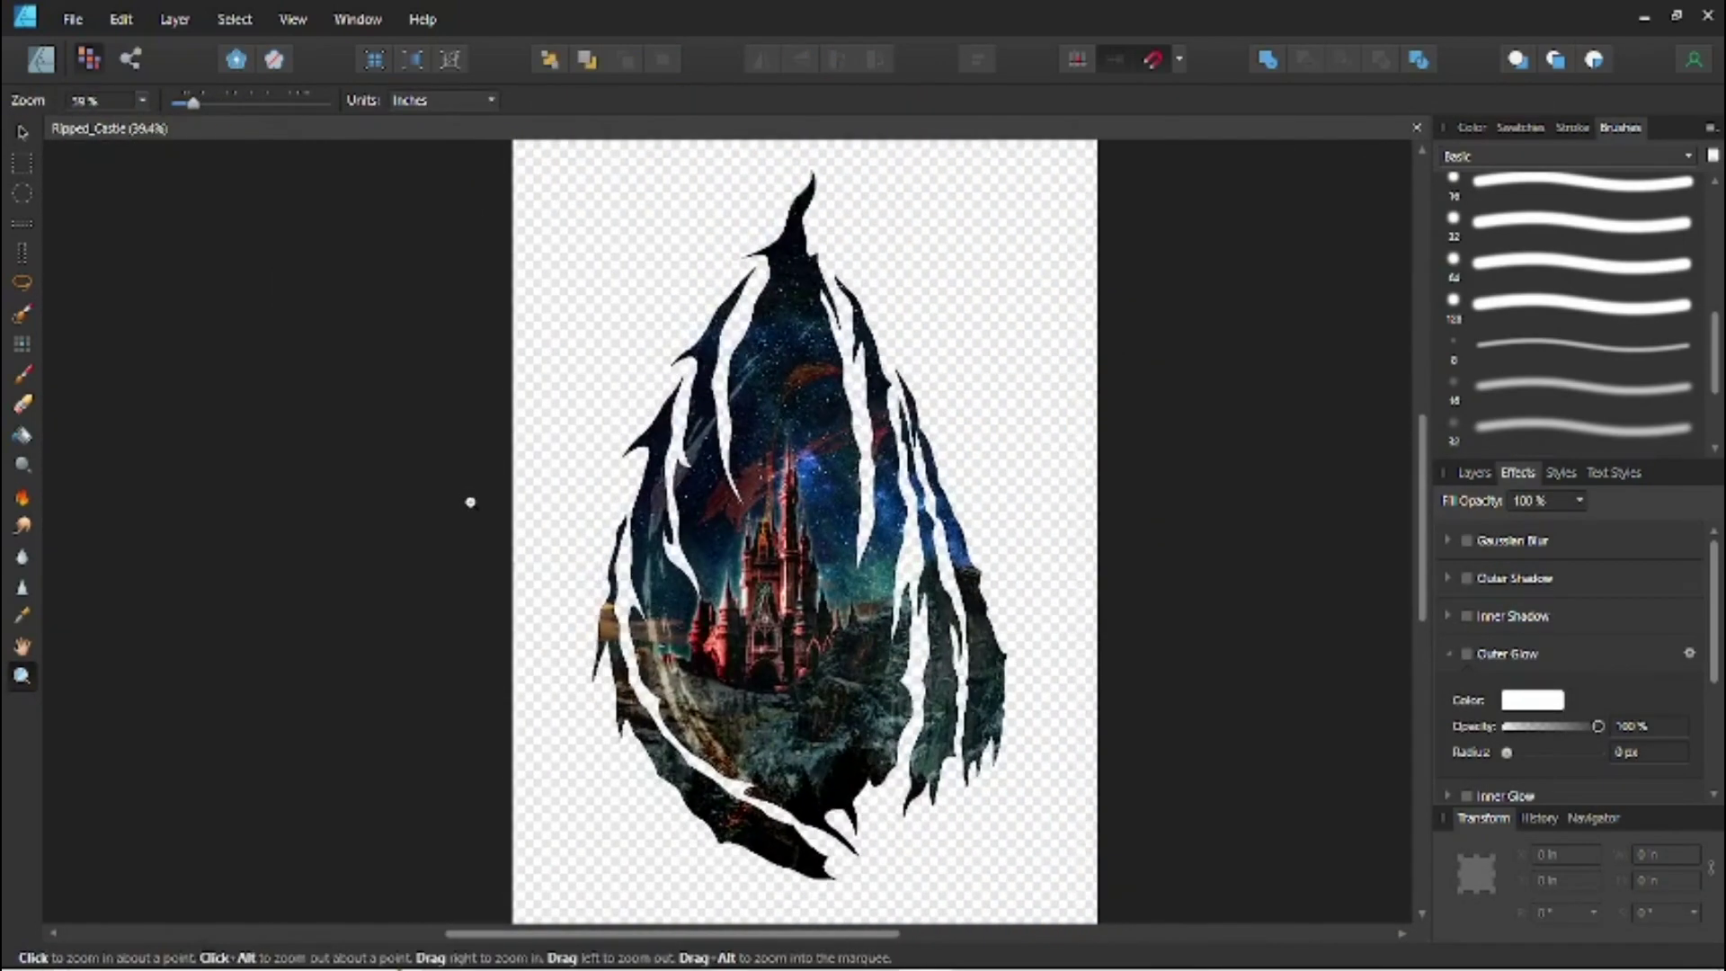
# Switch to vector editing and show the hidden upper curves shape with a black stroke and no fill.
pyautogui.click(23, 131)
pyautogui.click(282, 353)
pyautogui.press('F7')
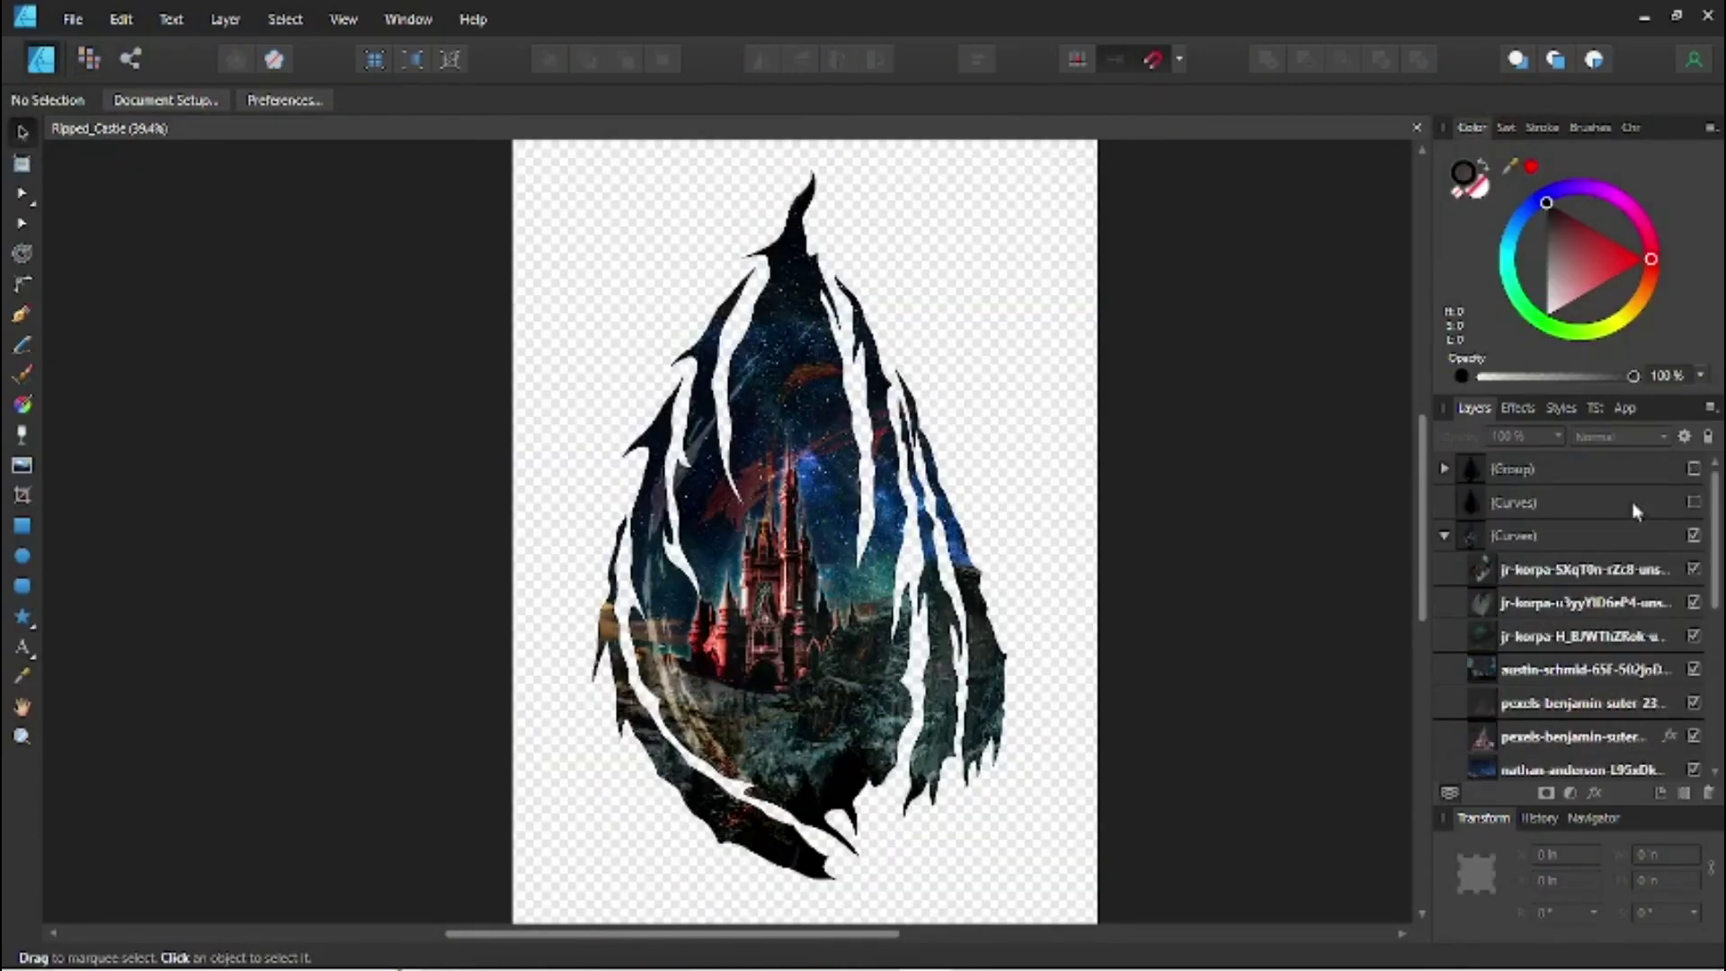
pyautogui.click(1626, 495)
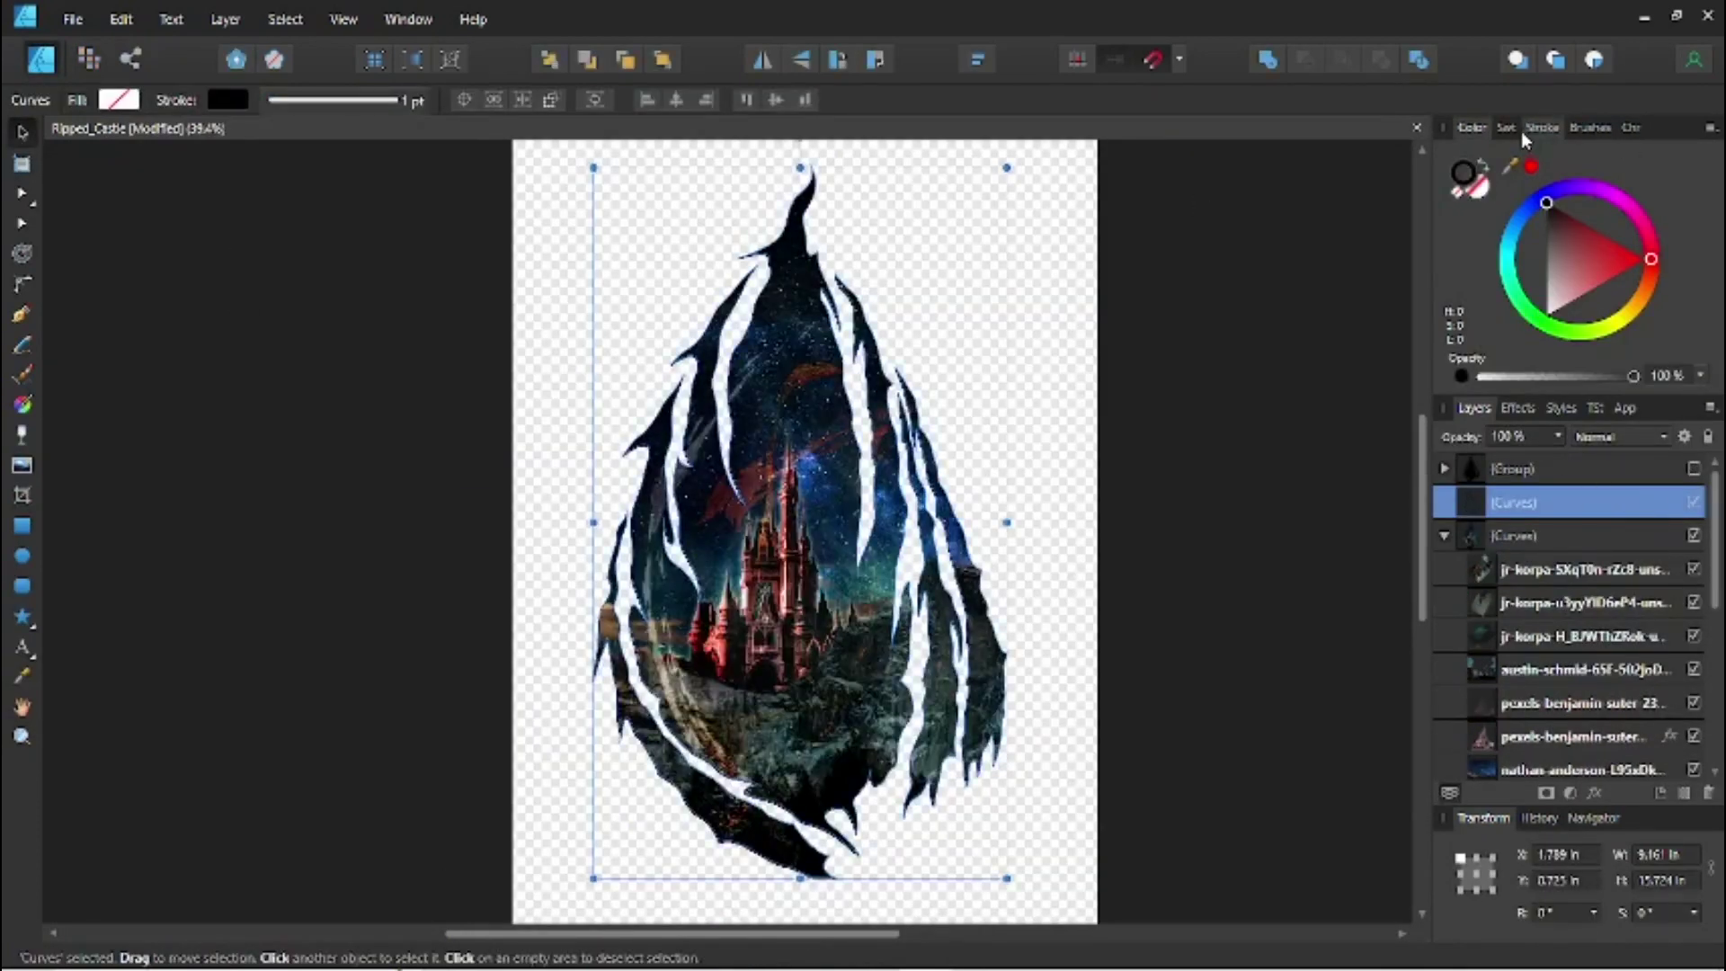
# Clip the outlined curves inside the picture-filled shape and set the stroke width to 15 pt.
pyautogui.click(1572, 127)
pyautogui.moveTo(1501, 194); pyautogui.dragTo(1546, 193)
pyautogui.moveTo(1564, 584); pyautogui.dragTo(1564, 617)
pyautogui.moveTo(1547, 193); pyautogui.dragTo(1561, 193)
# Soften the clipped black outline with a Gaussian Blur effect.
pyautogui.click(1516, 487)
pyautogui.click(1466, 554)
pyautogui.moveTo(1506, 602); pyautogui.dragTo(1543, 602)
pyautogui.click(1195, 683)
pyautogui.moveTo(1136, 706); pyautogui.dragTo(1251, 700)
pyautogui.hscroll(3, 1375, 600)
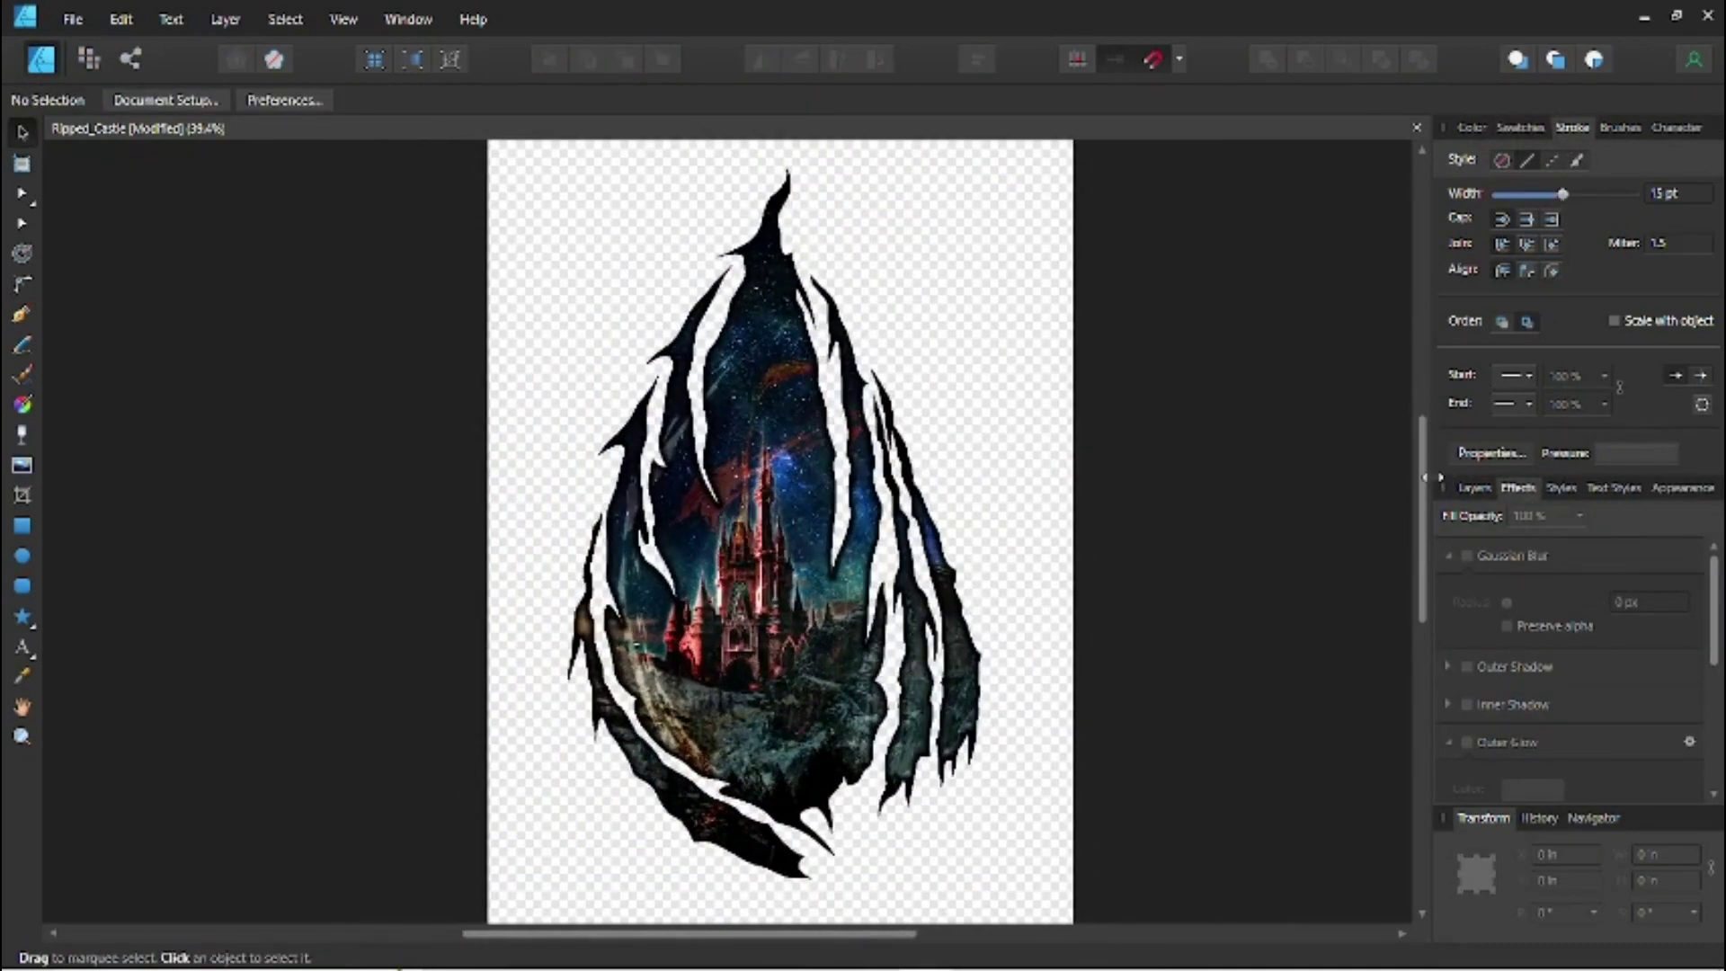